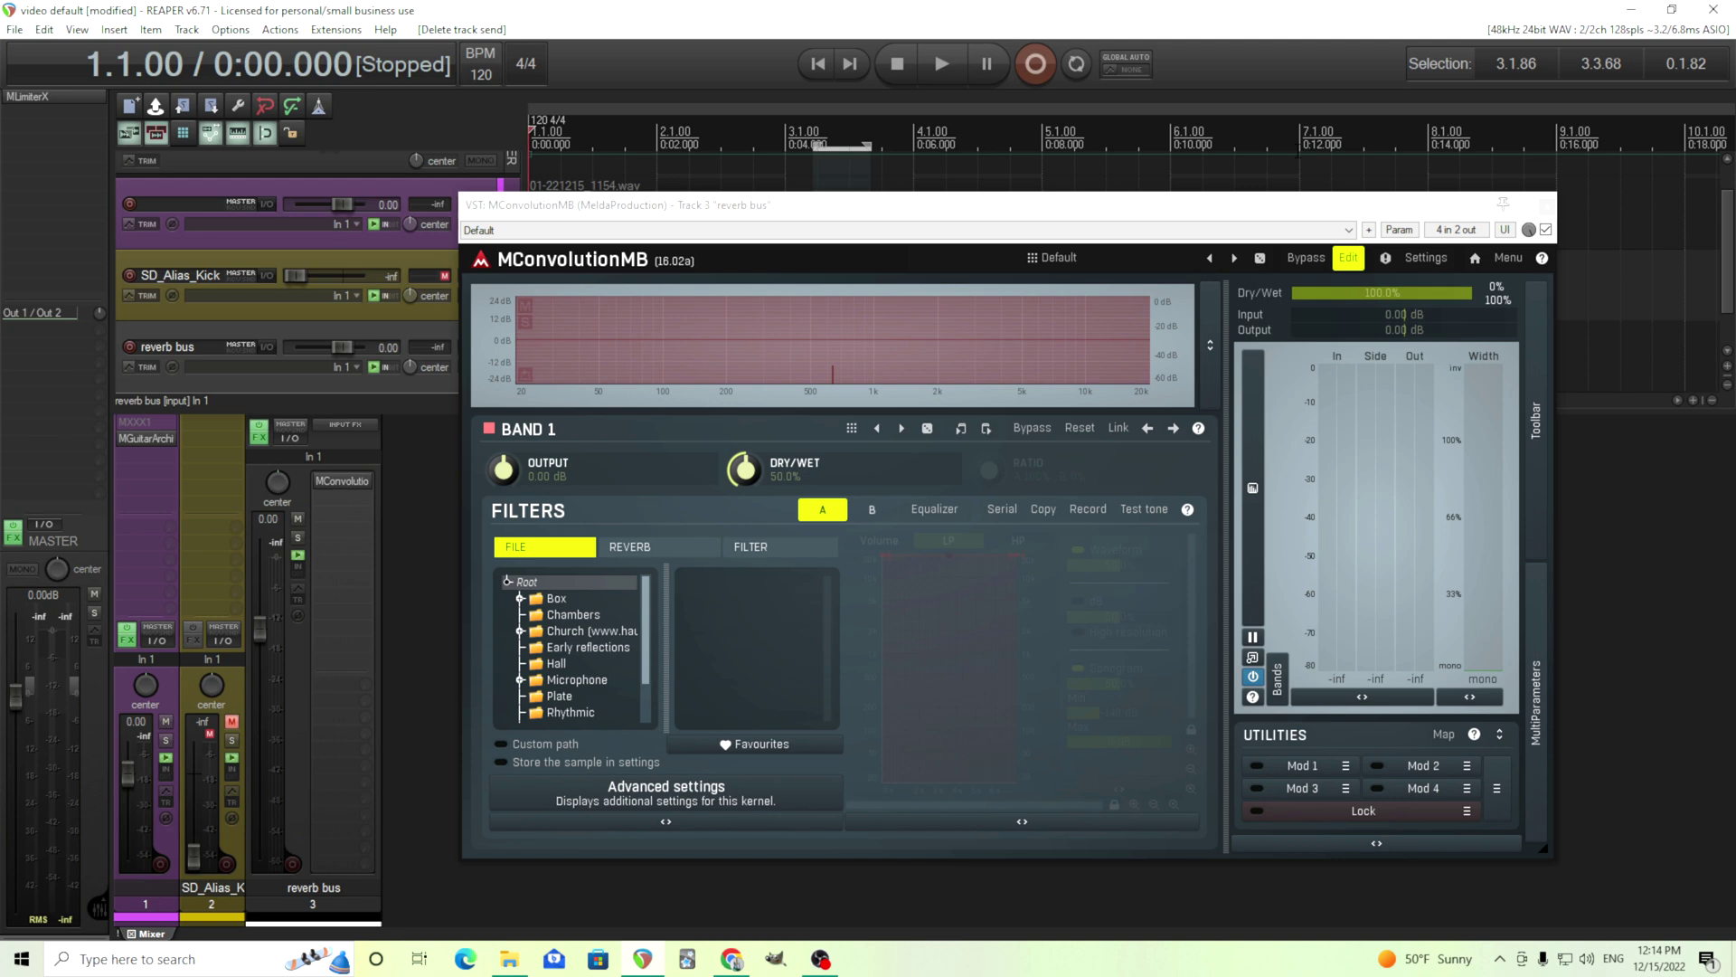
- Close the reverb window, play the project once, then reopen MConvolutionMB on the reverb bus
left_click(1548, 208)
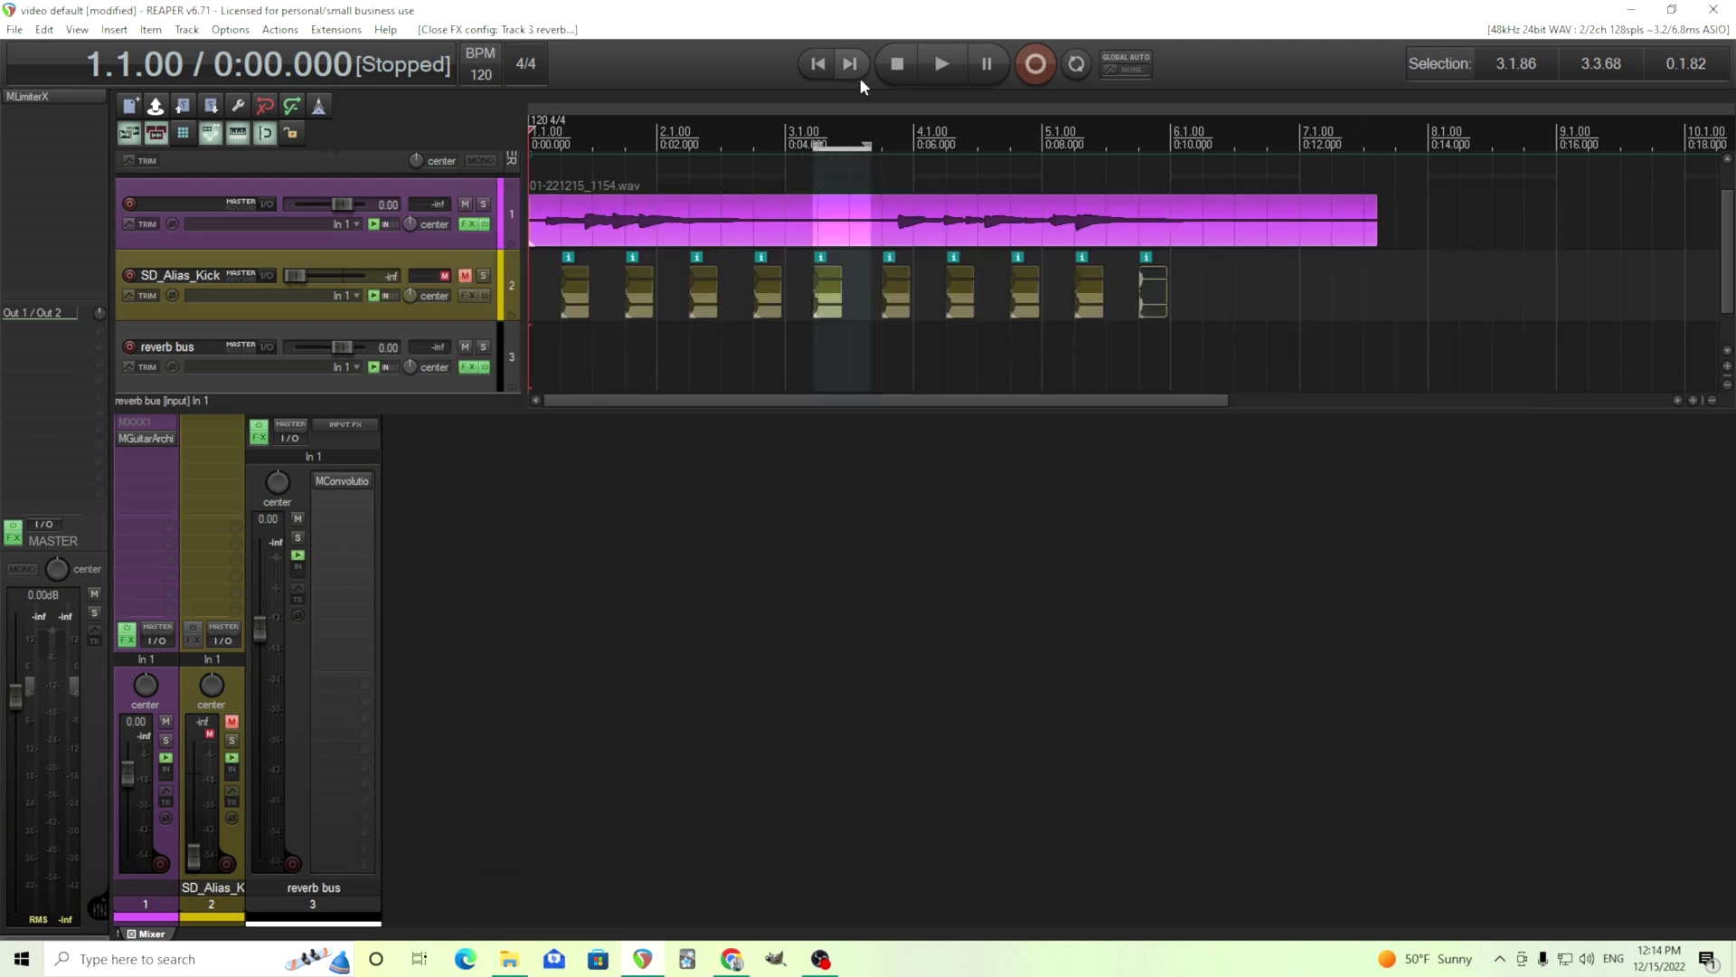
left_click(932, 63)
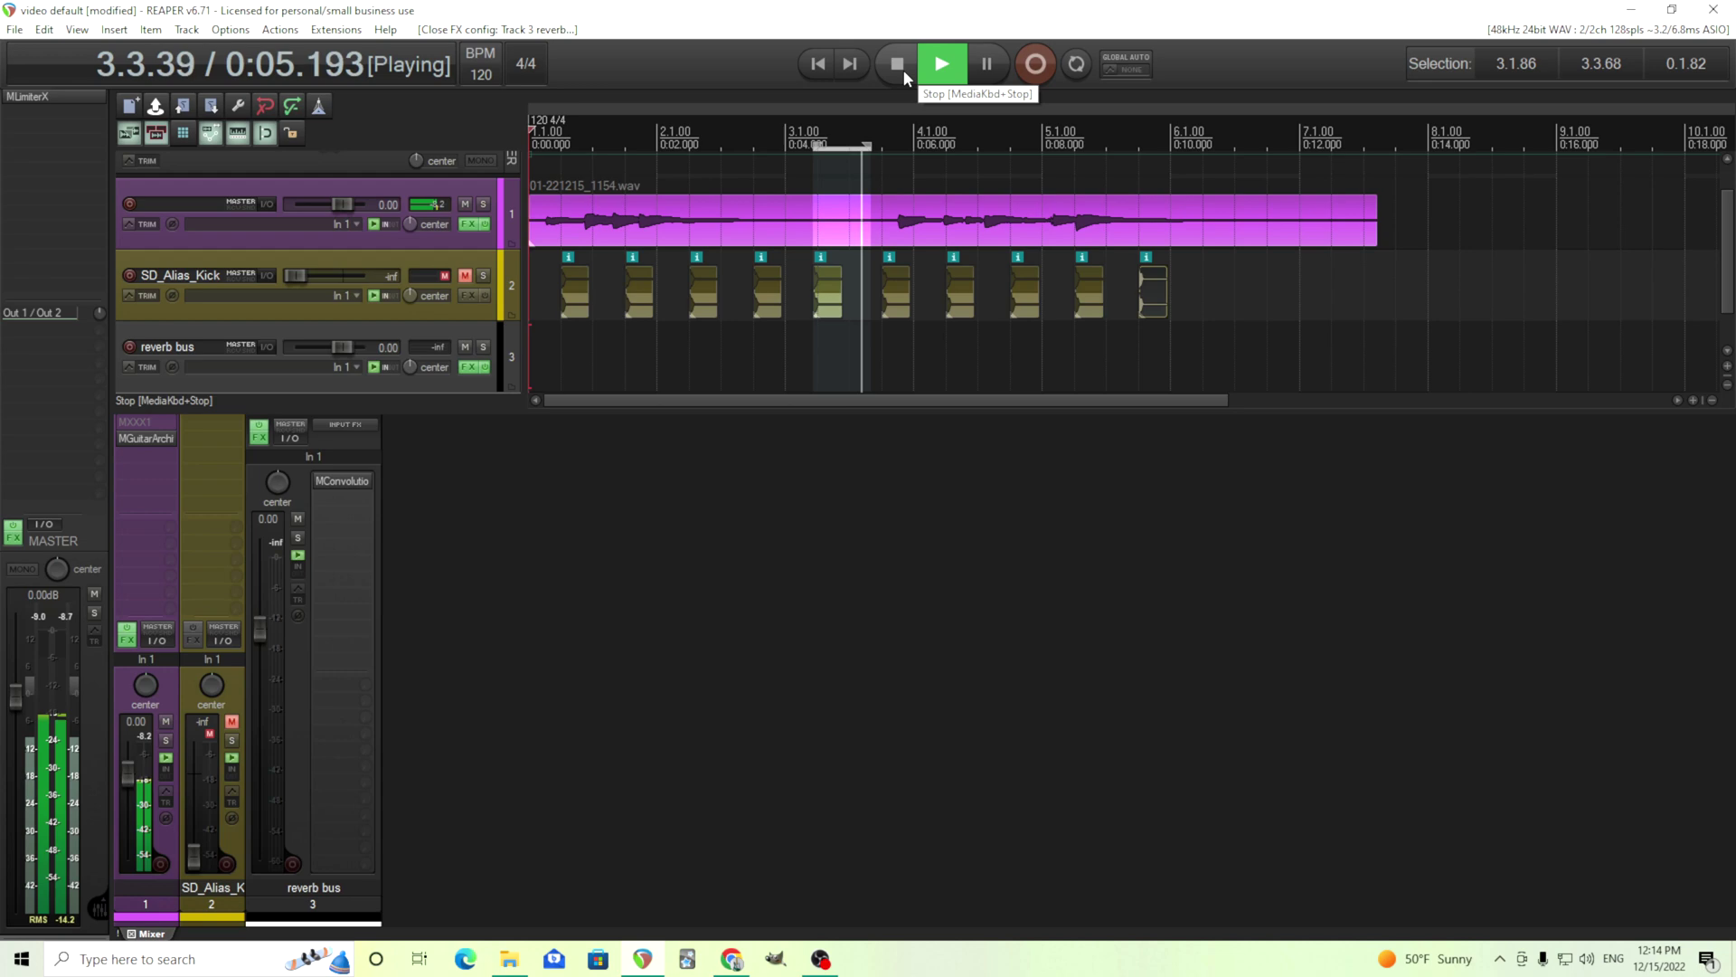
left_click(904, 69)
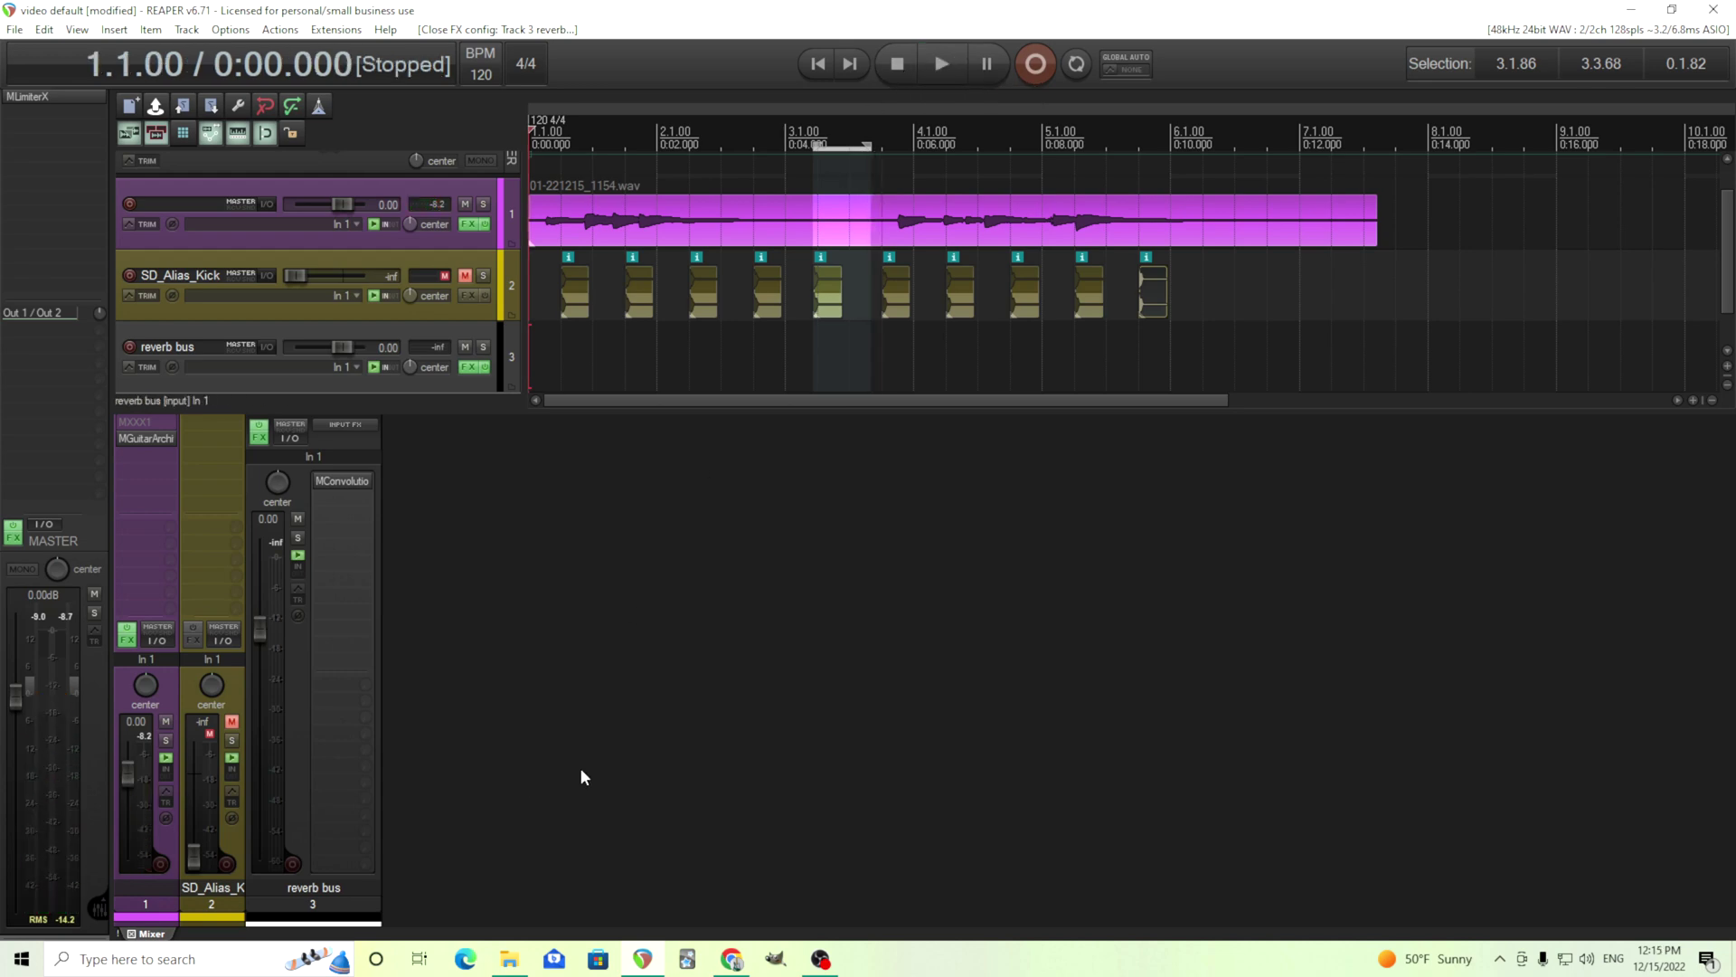
left_click(340, 481)
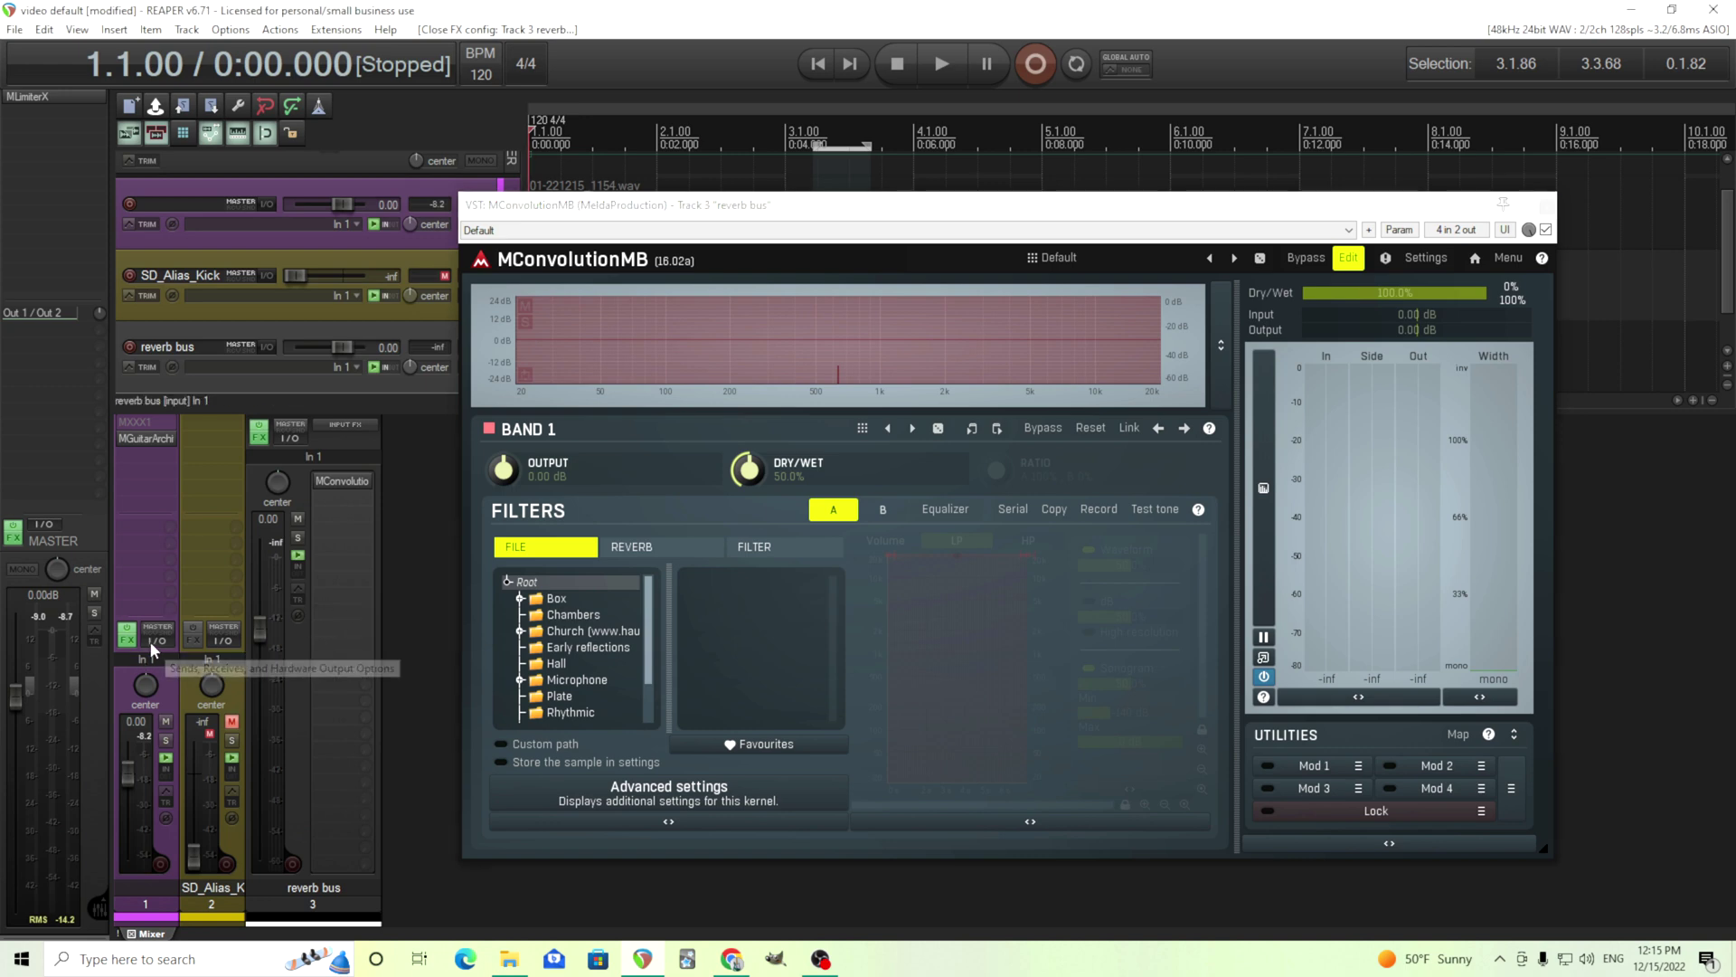
- Create a post-fader send at +0.00 dB from track 1 to track 3 'reverb bus'
left_click(344, 618)
left_click_drag(343, 618, 375, 569)
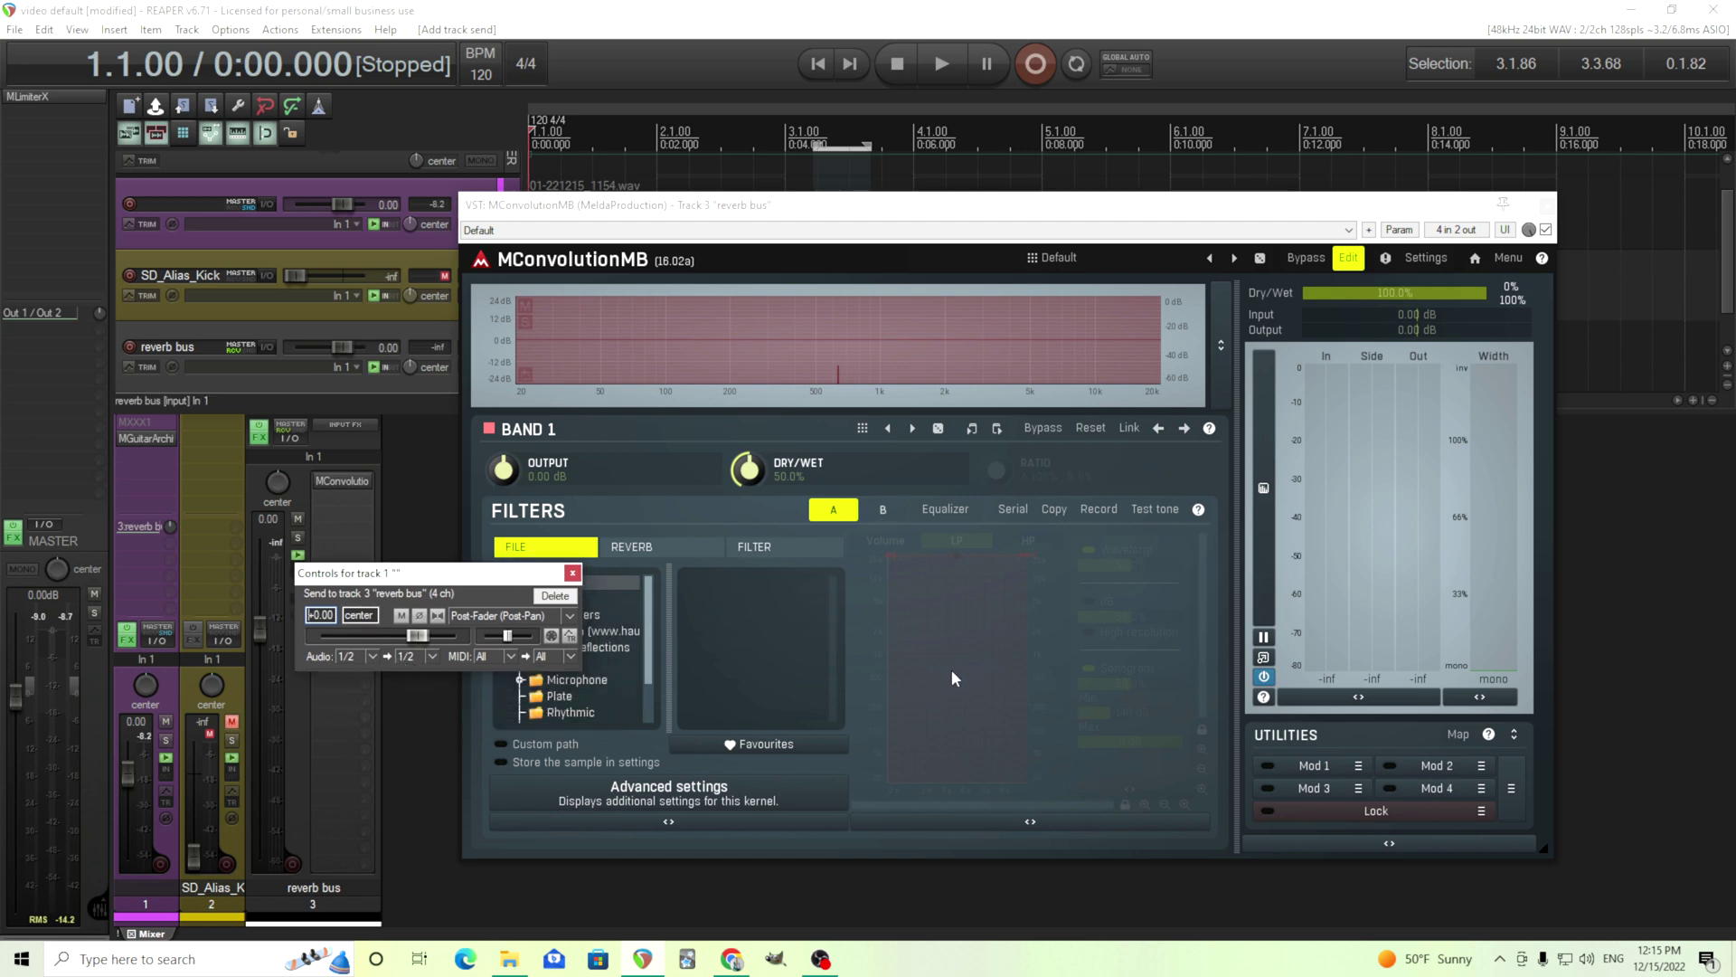
left_click(573, 574)
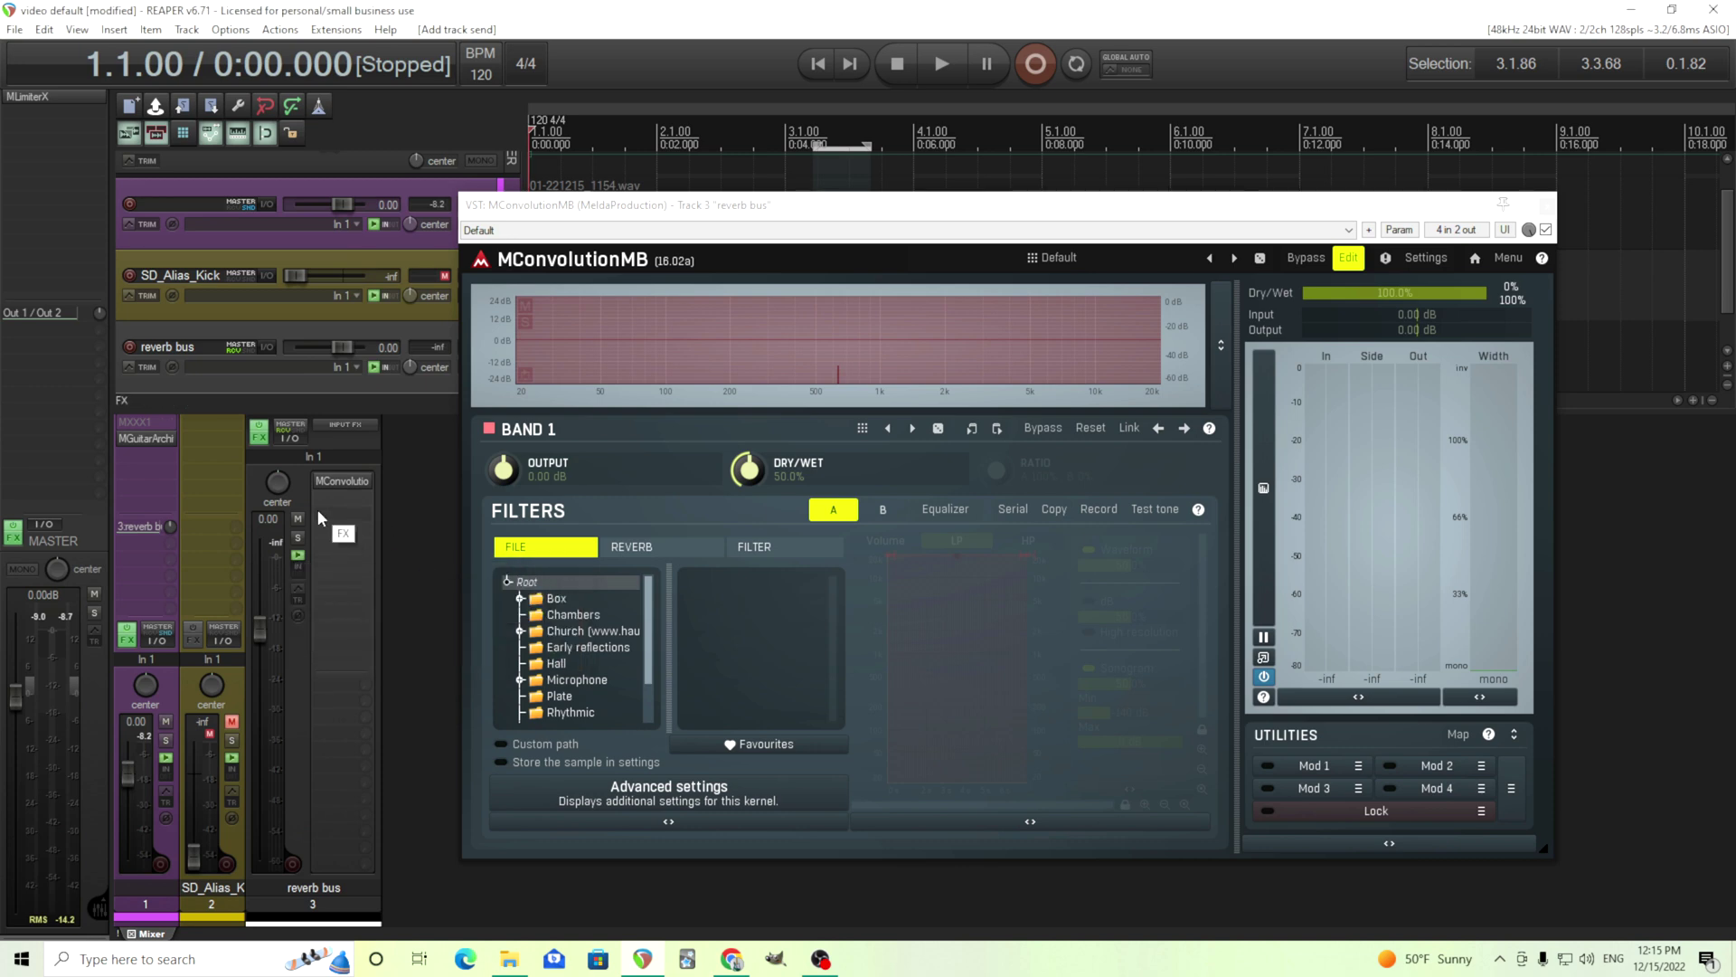
- Load 'Clear hall.flac' from the Hall folder as Band 1's impulse and play it briefly
left_click(576, 668)
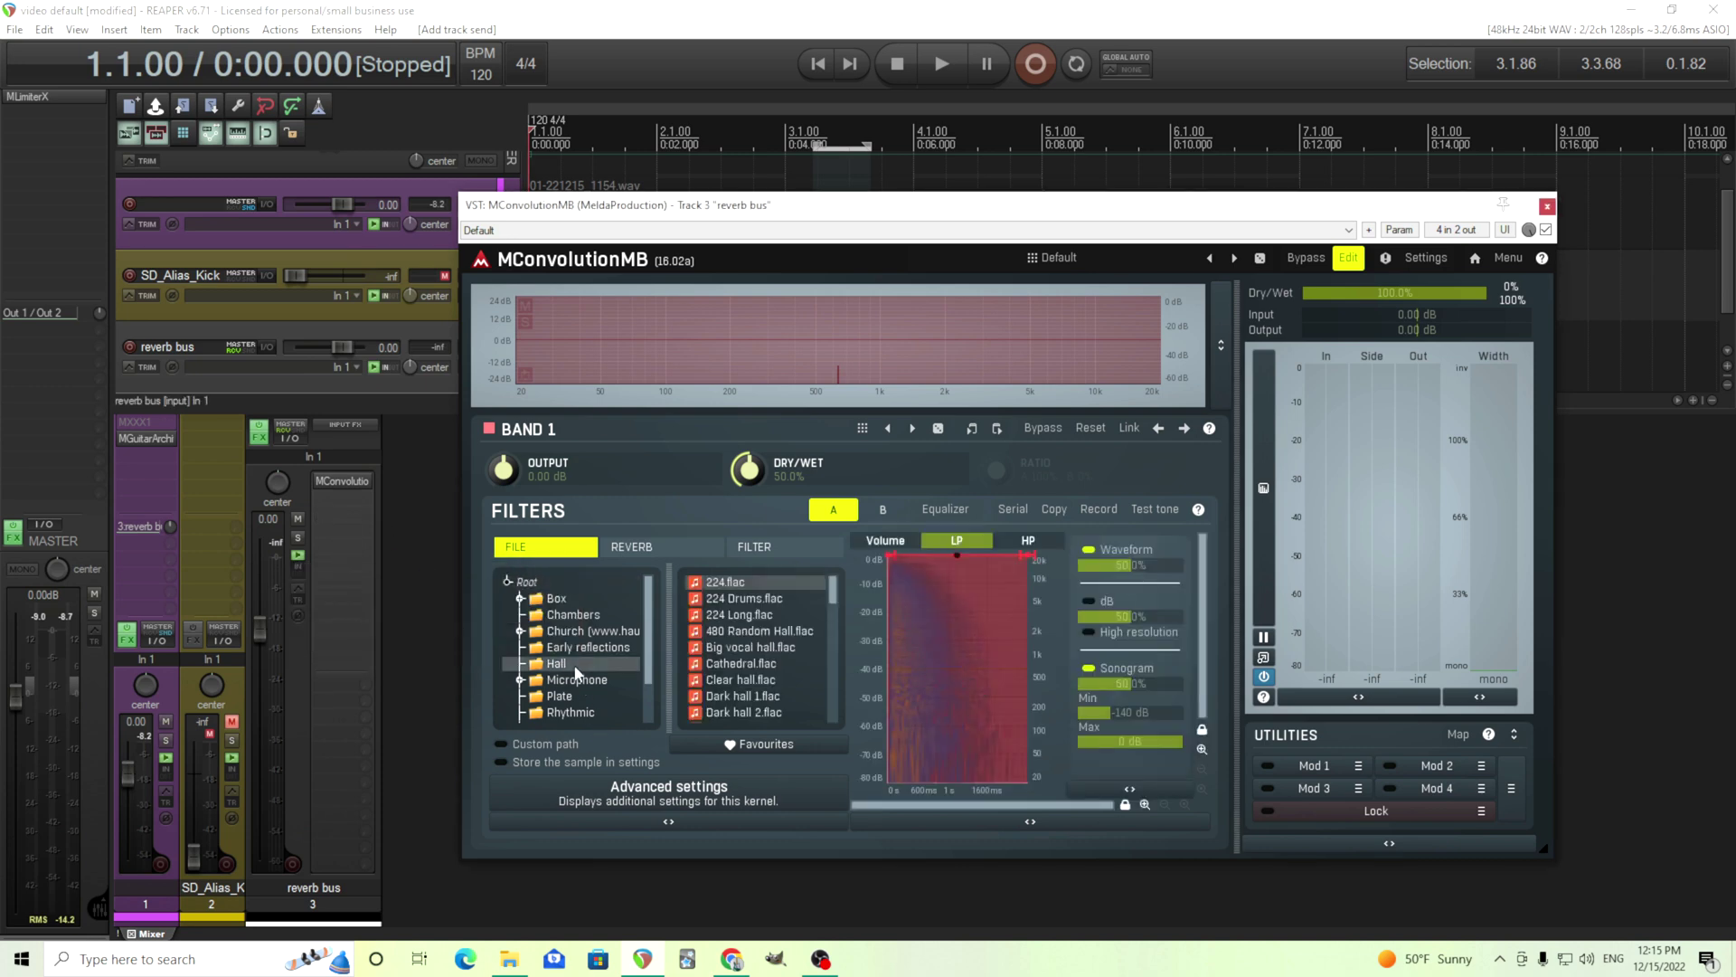
left_click(768, 685)
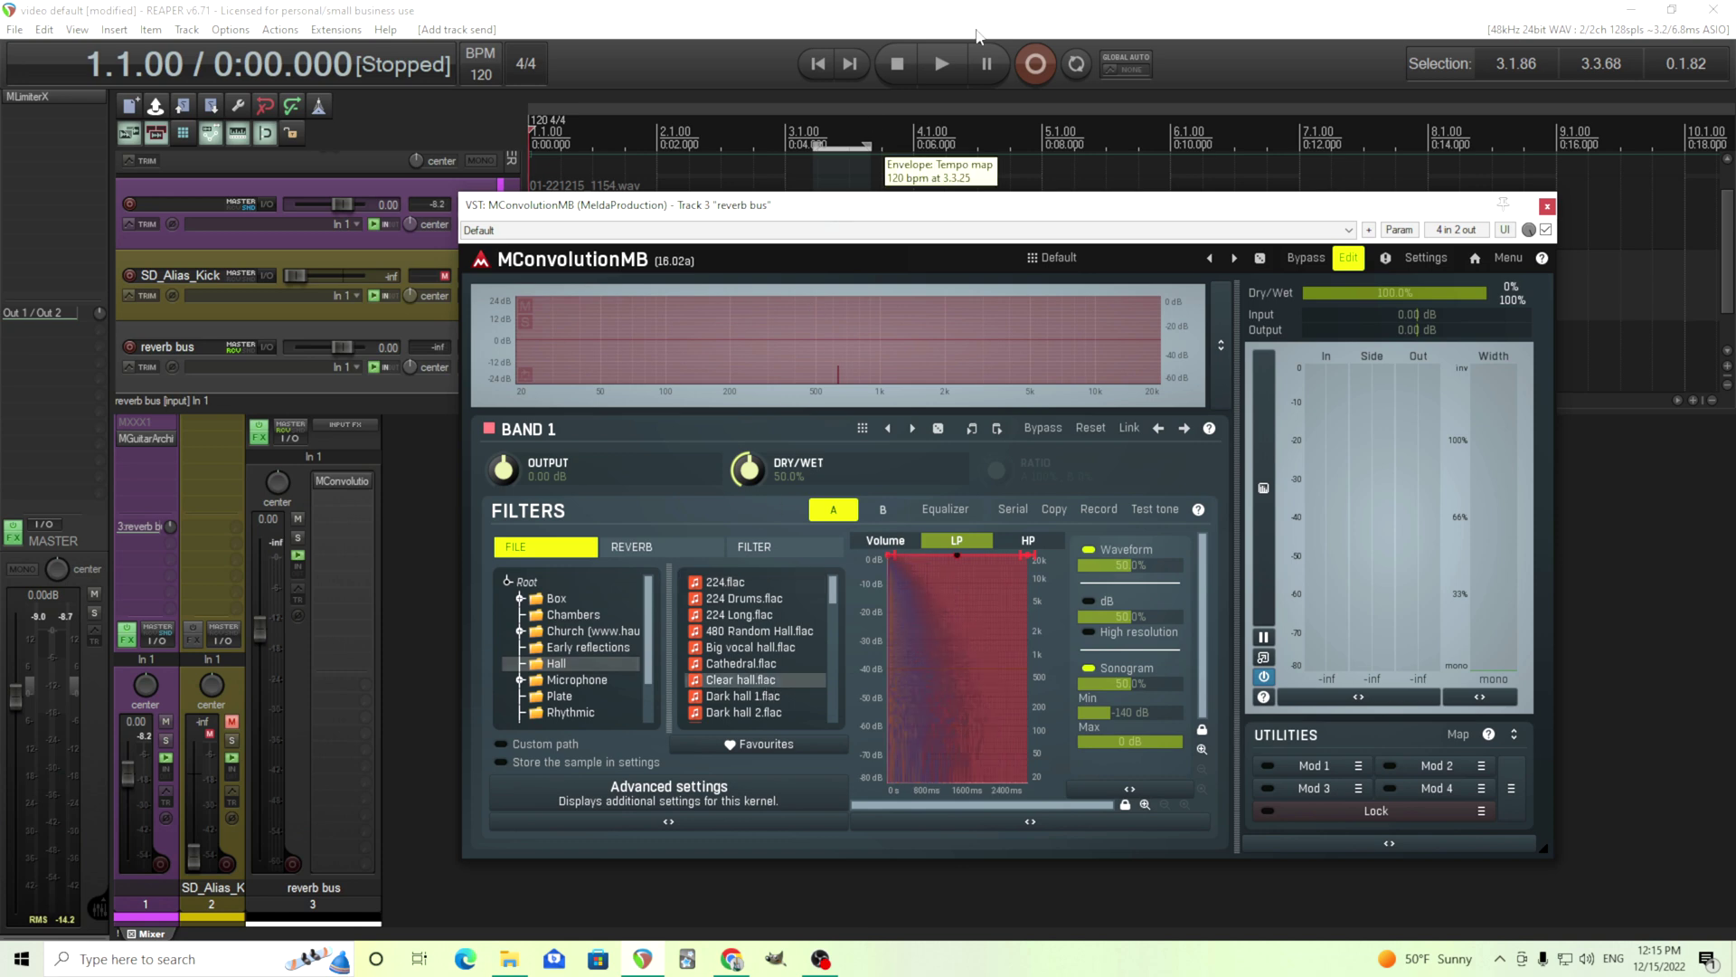
left_click(941, 63)
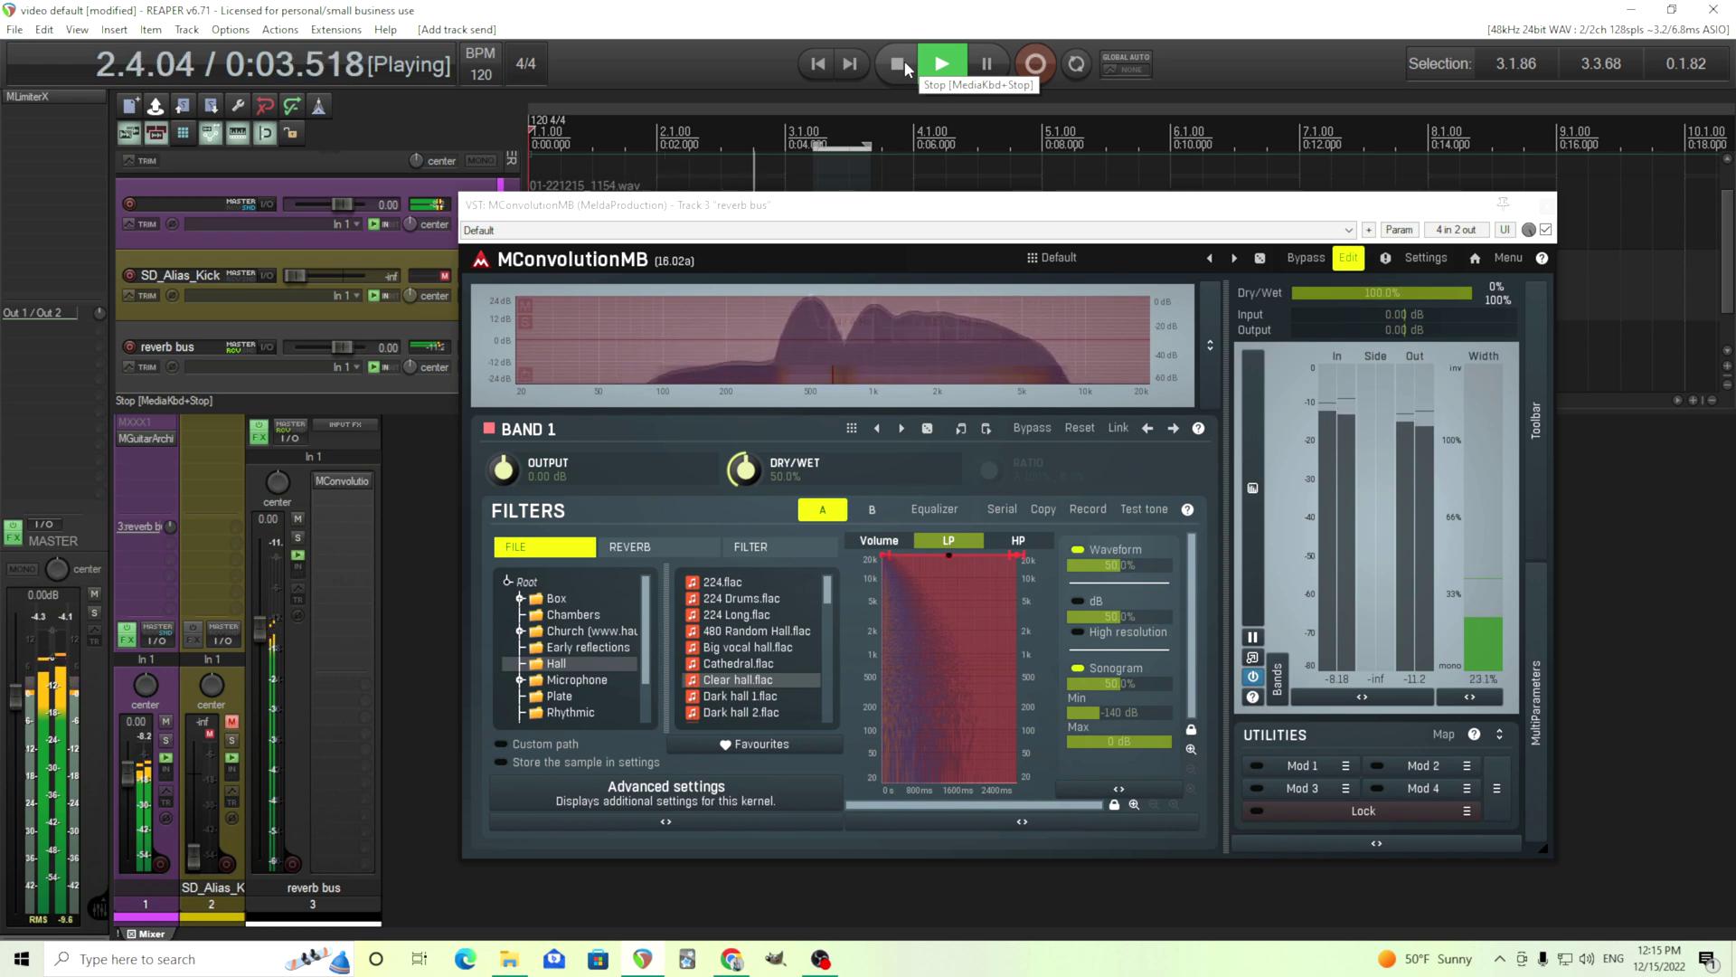
left_click(904, 62)
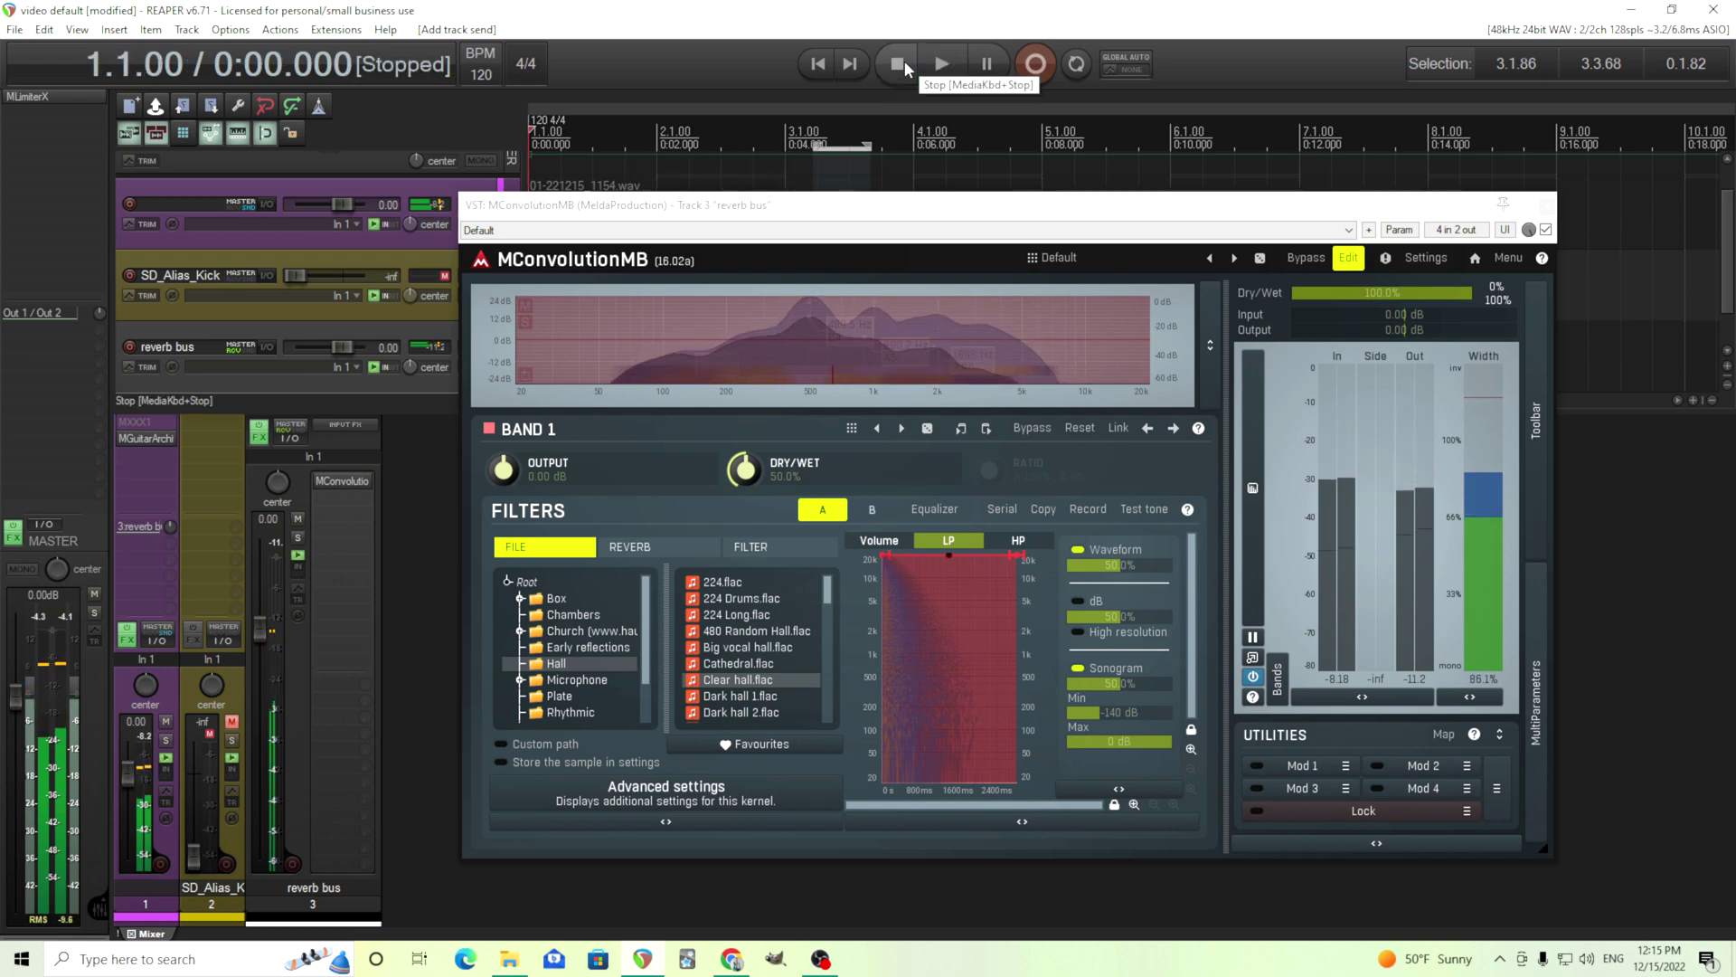
- Set Normalize to Disabled in the Clear hall kernel's Advanced settings (Kernel Settings A)
left_click(1120, 790)
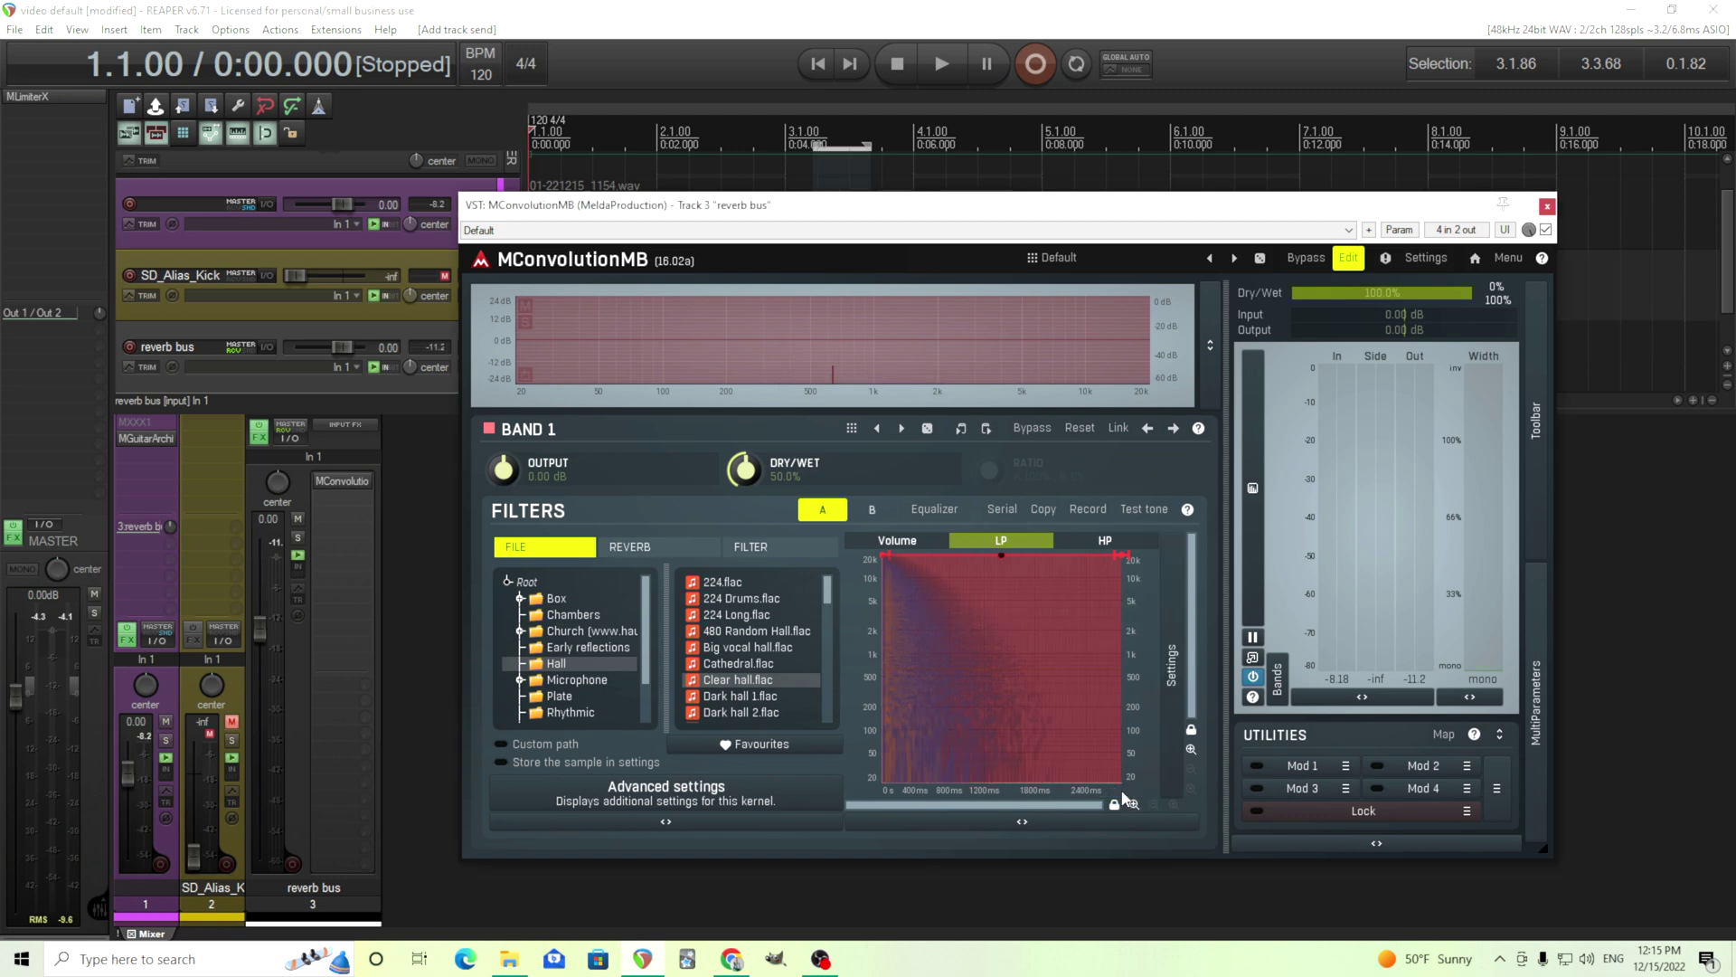
left_click(663, 785)
left_click_drag(511, 372, 381, 228)
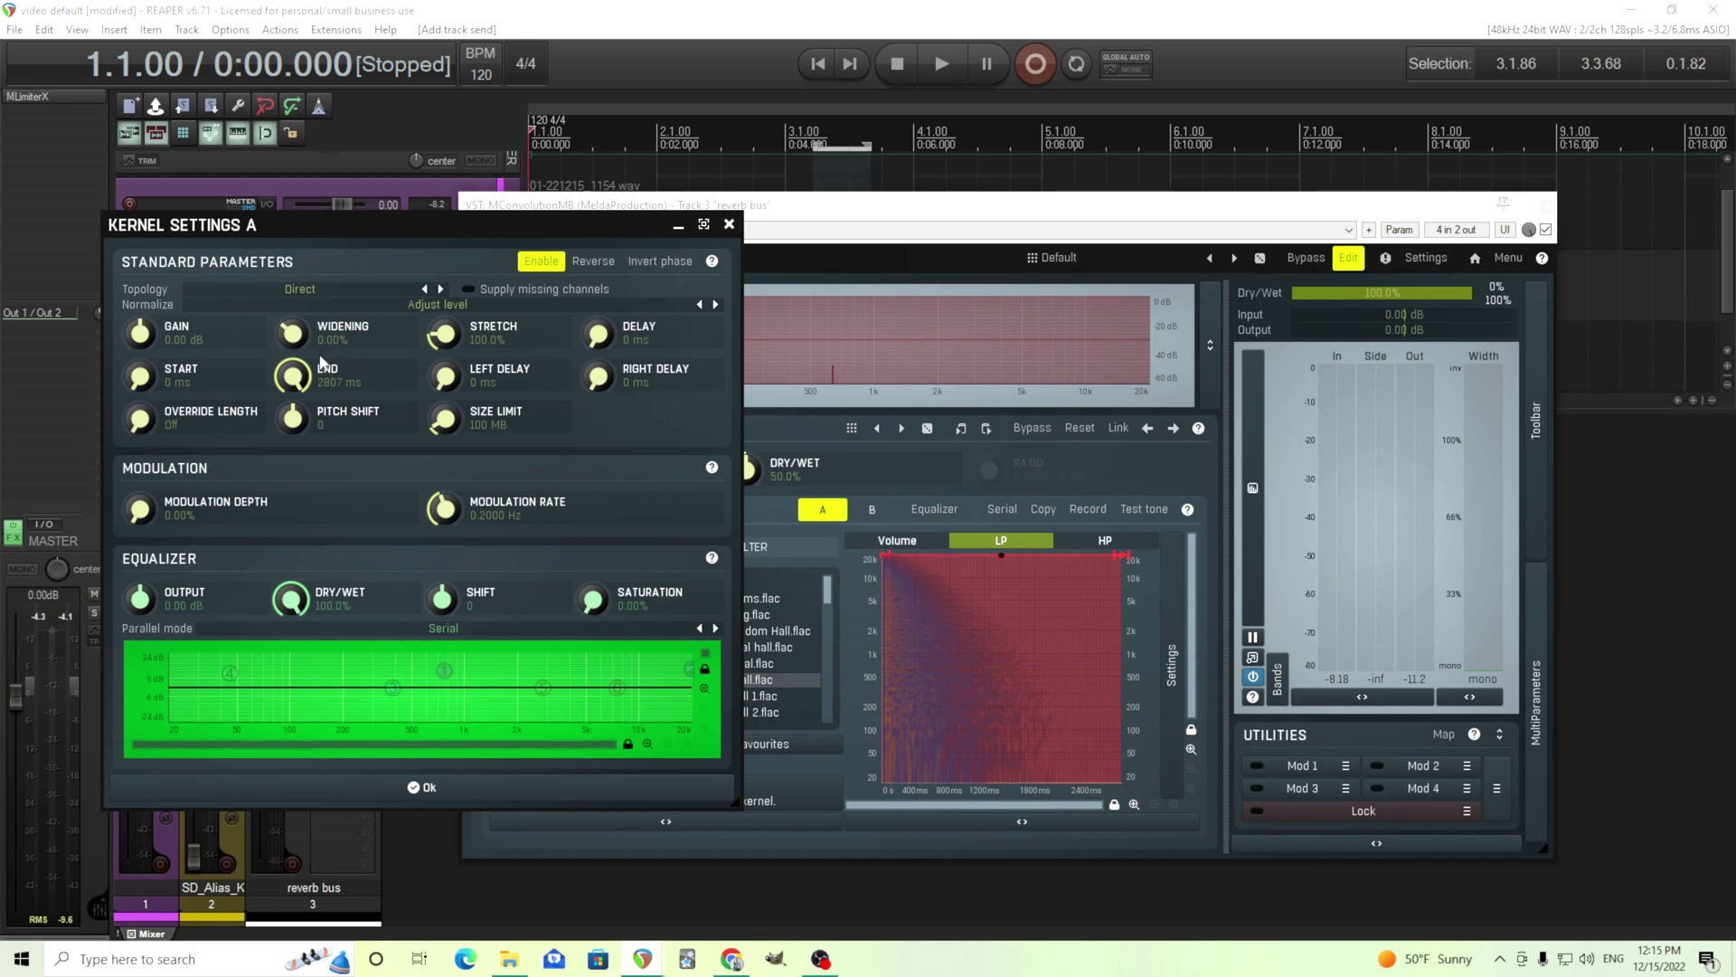
left_click(331, 316)
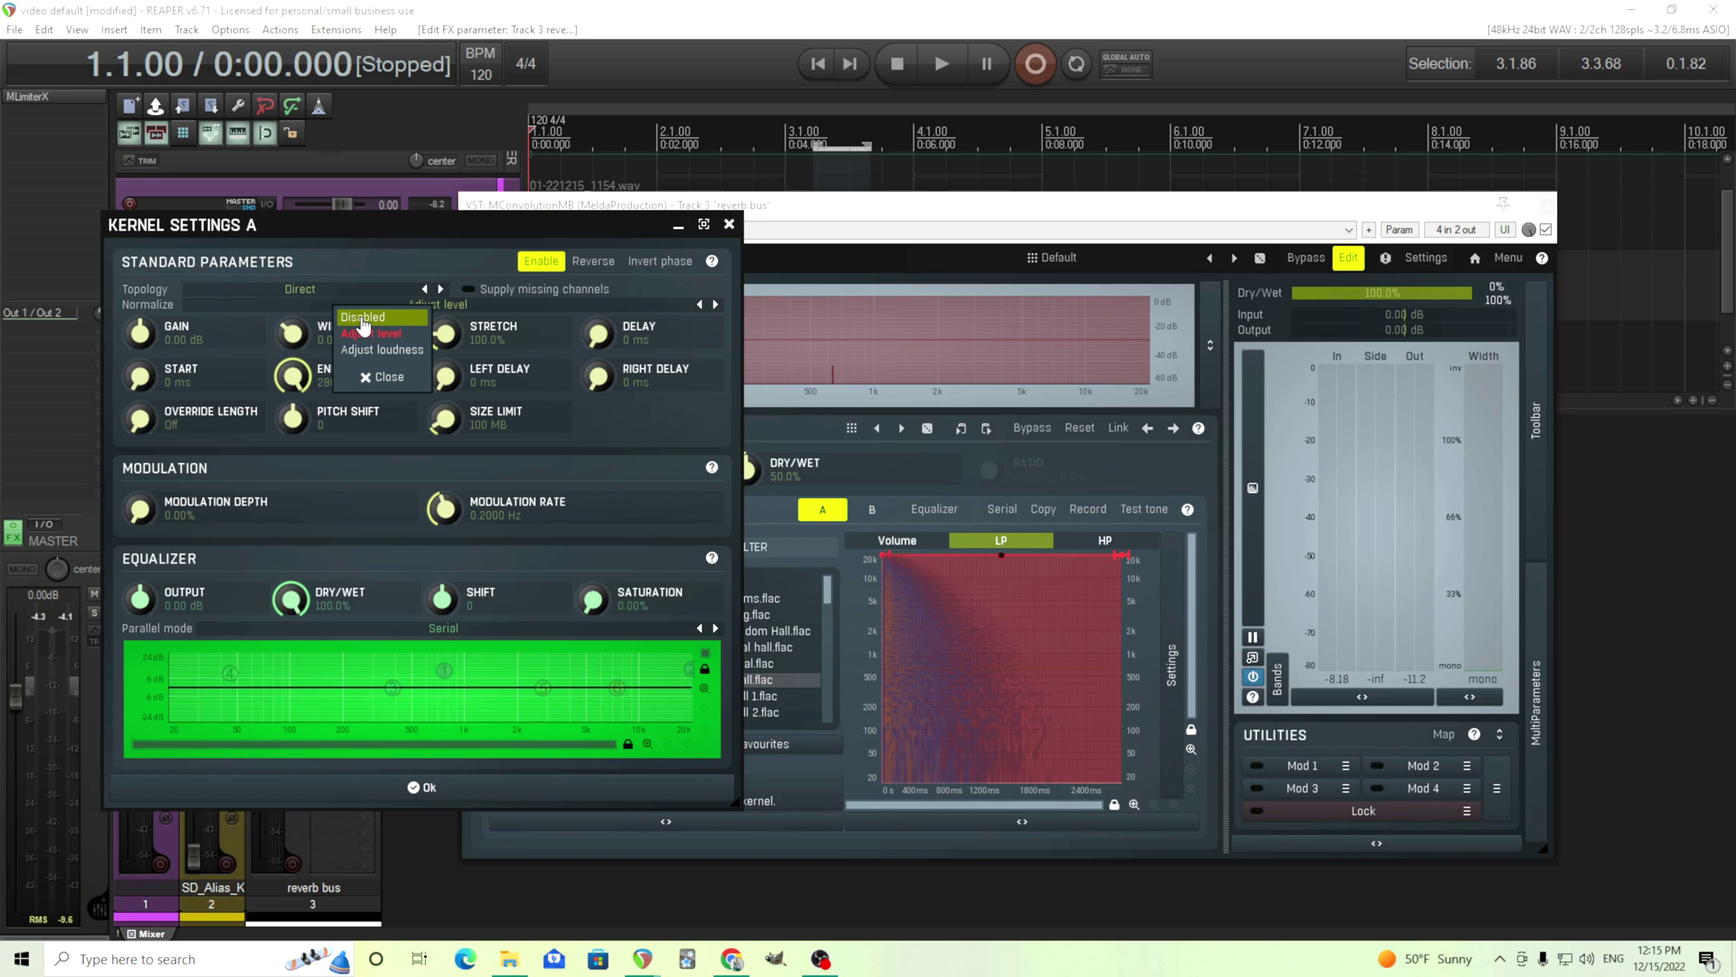
left_click(363, 318)
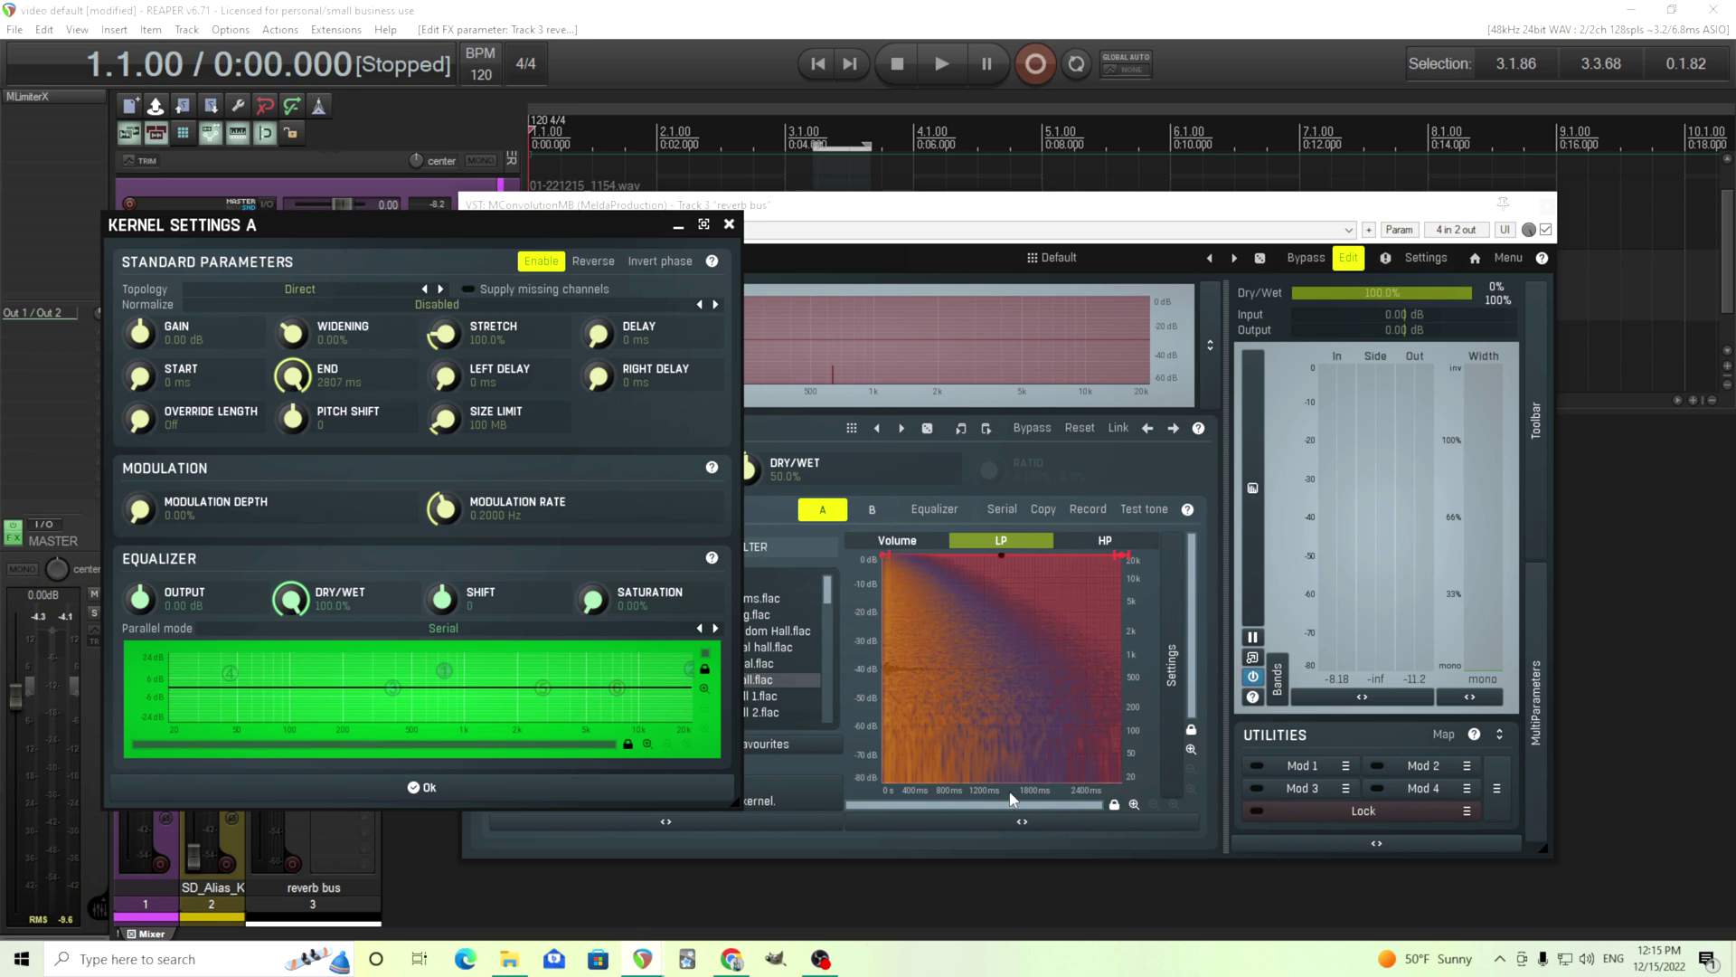
left_click(730, 226)
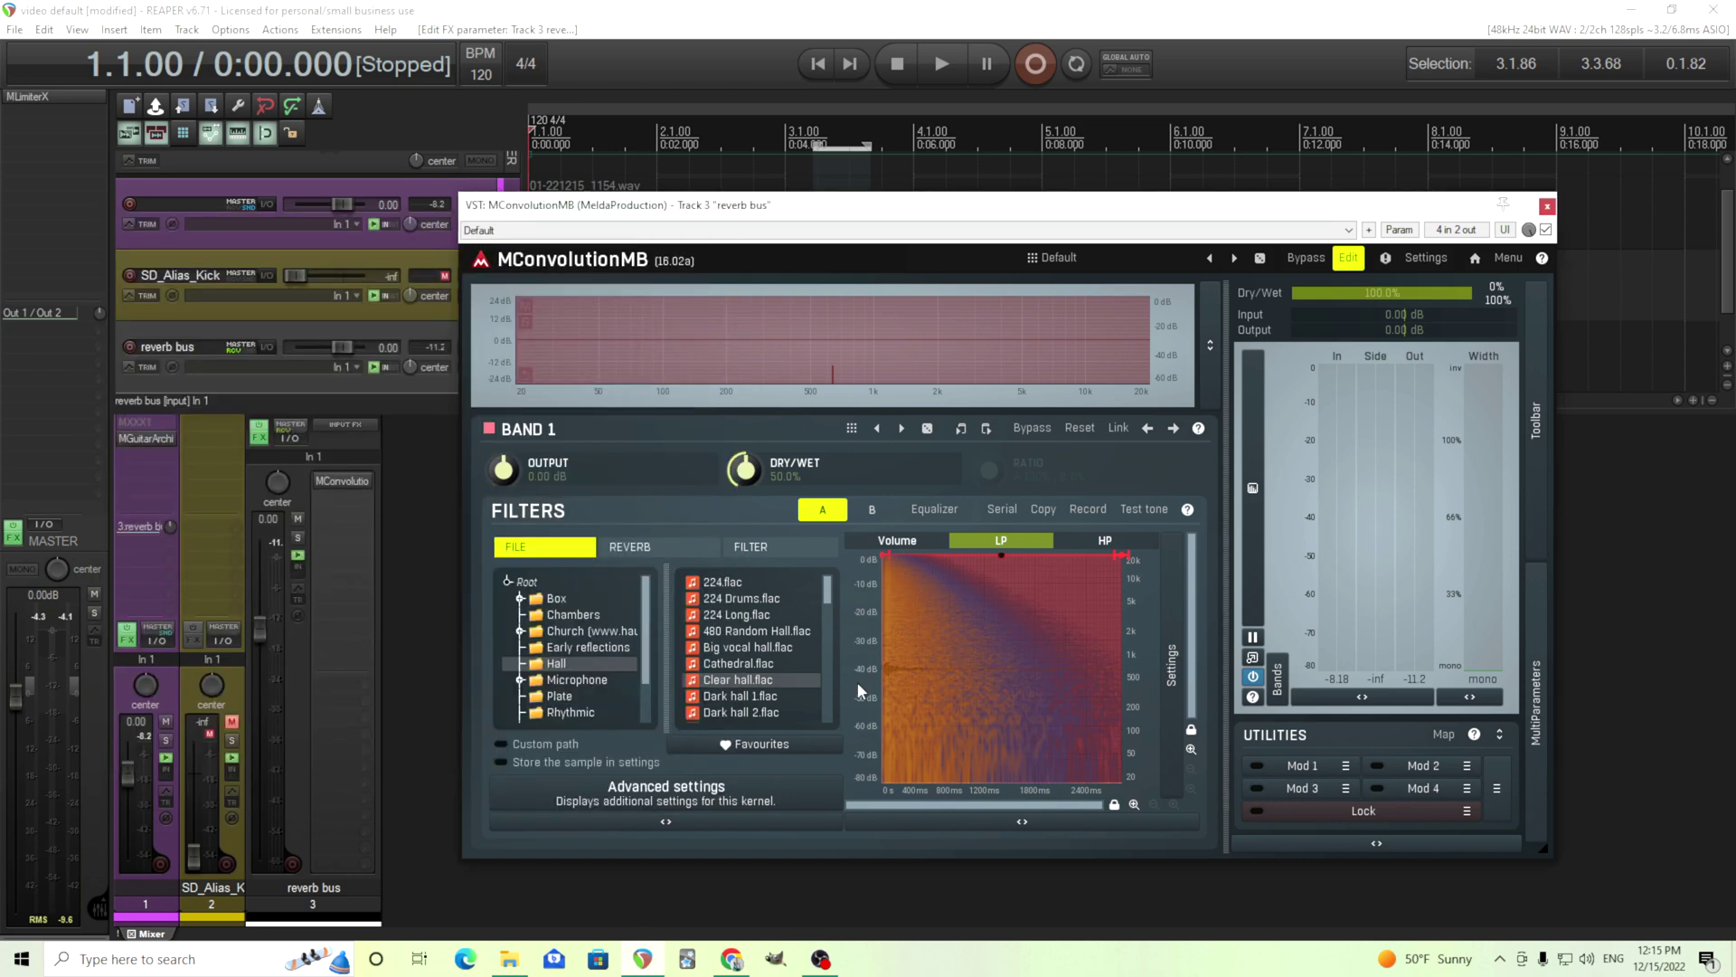
- Audition the unnormalized Clear hall, then load 'Dark hall 1.flac' and play the guitar through it
left_click(940, 74)
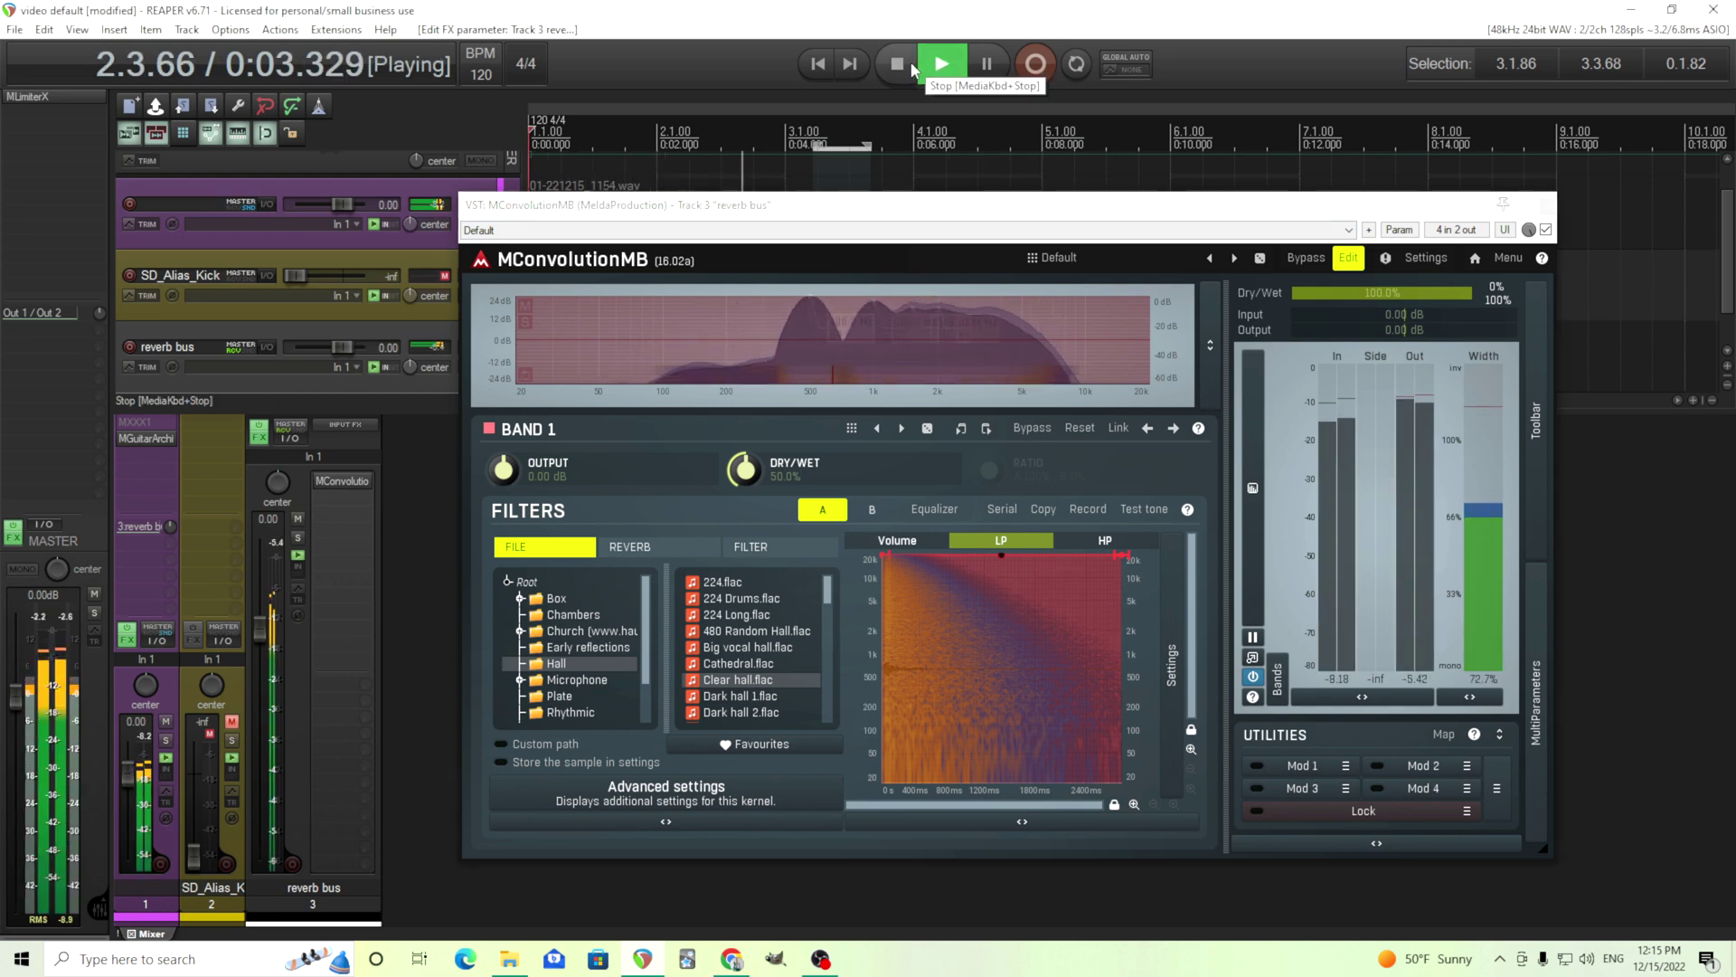
left_click(911, 66)
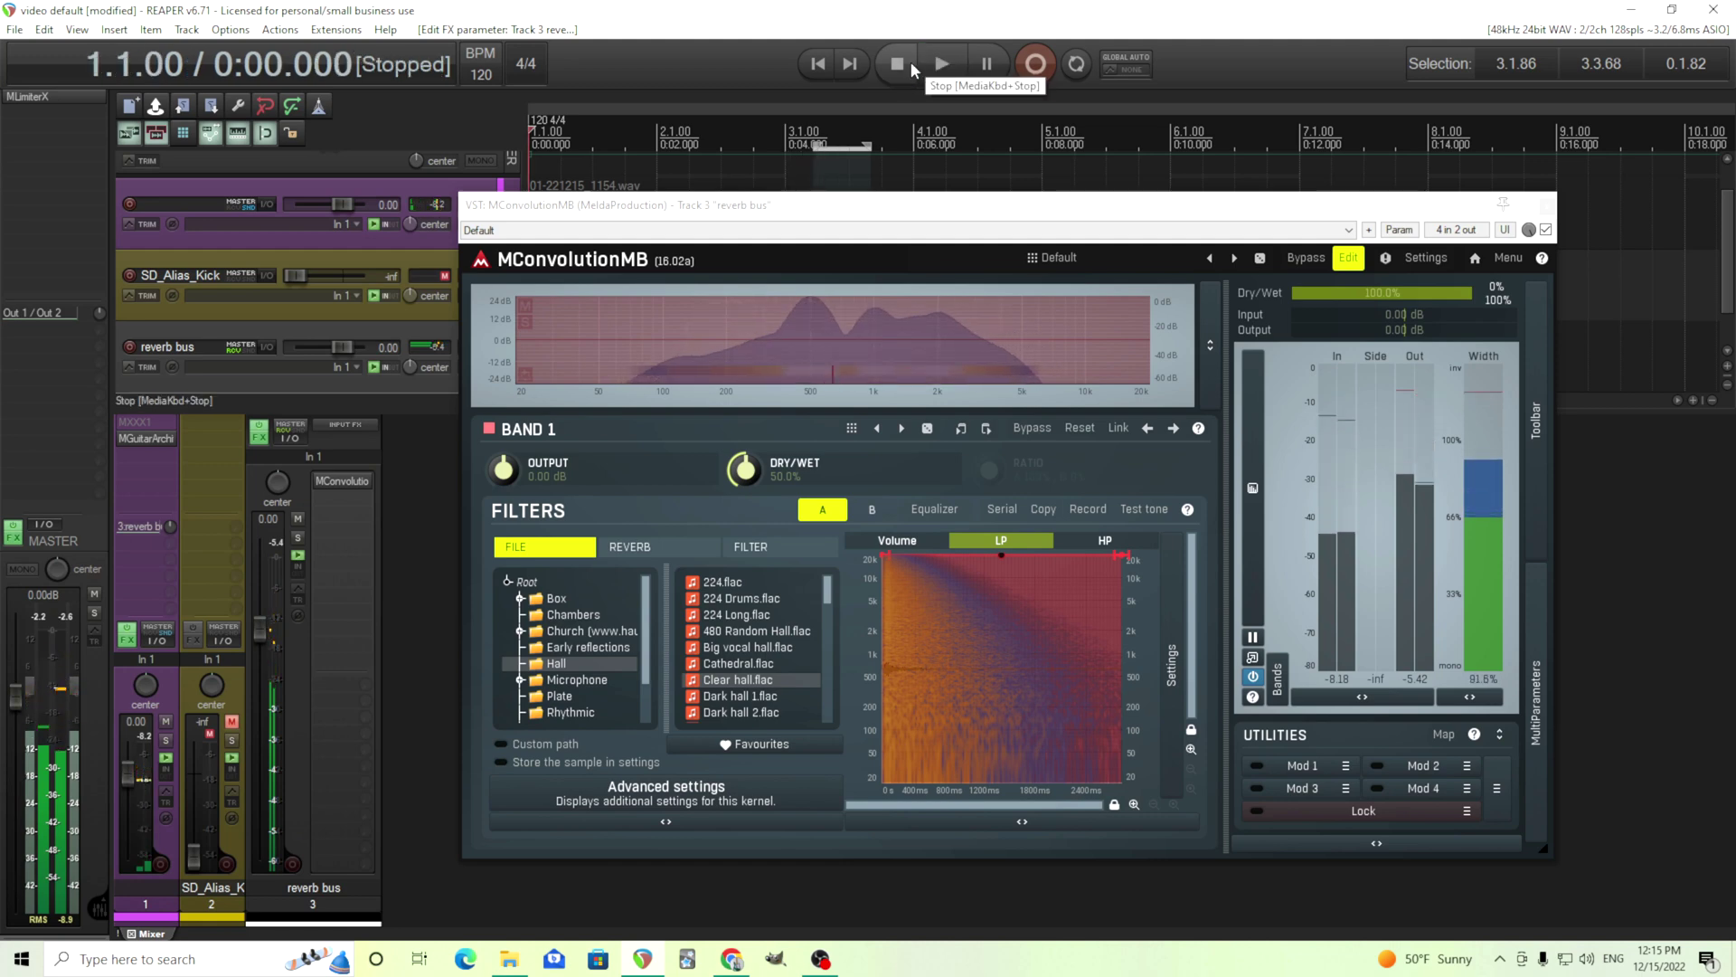
left_click(773, 696)
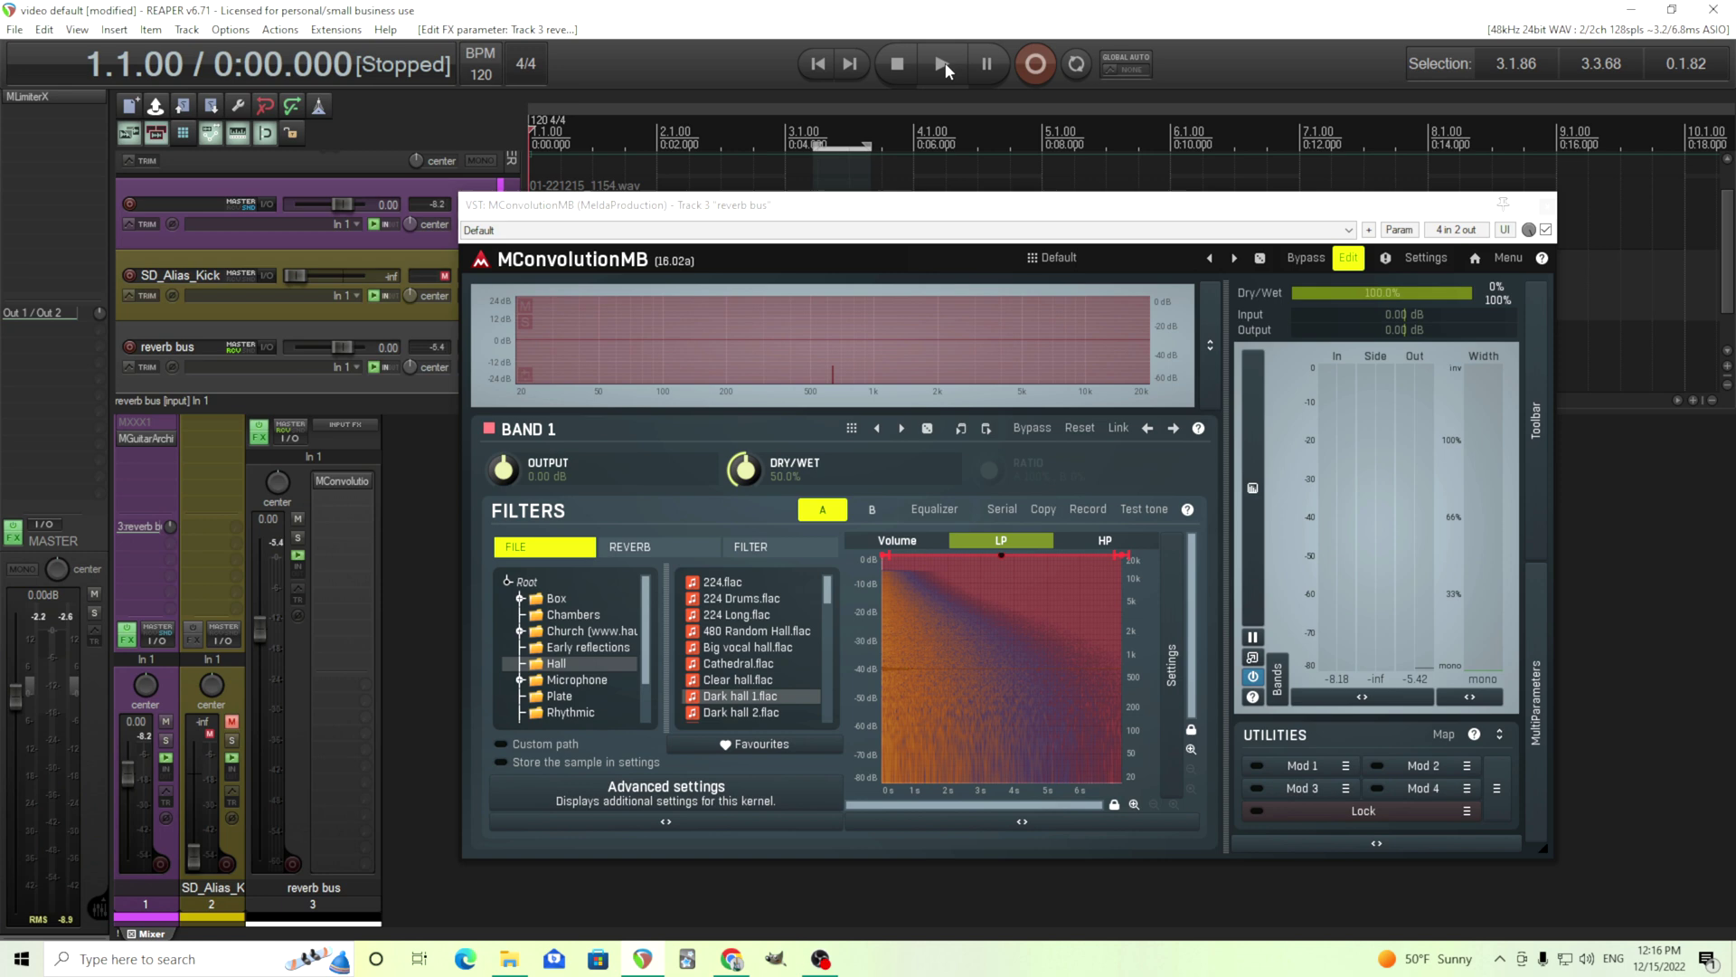
key("space")
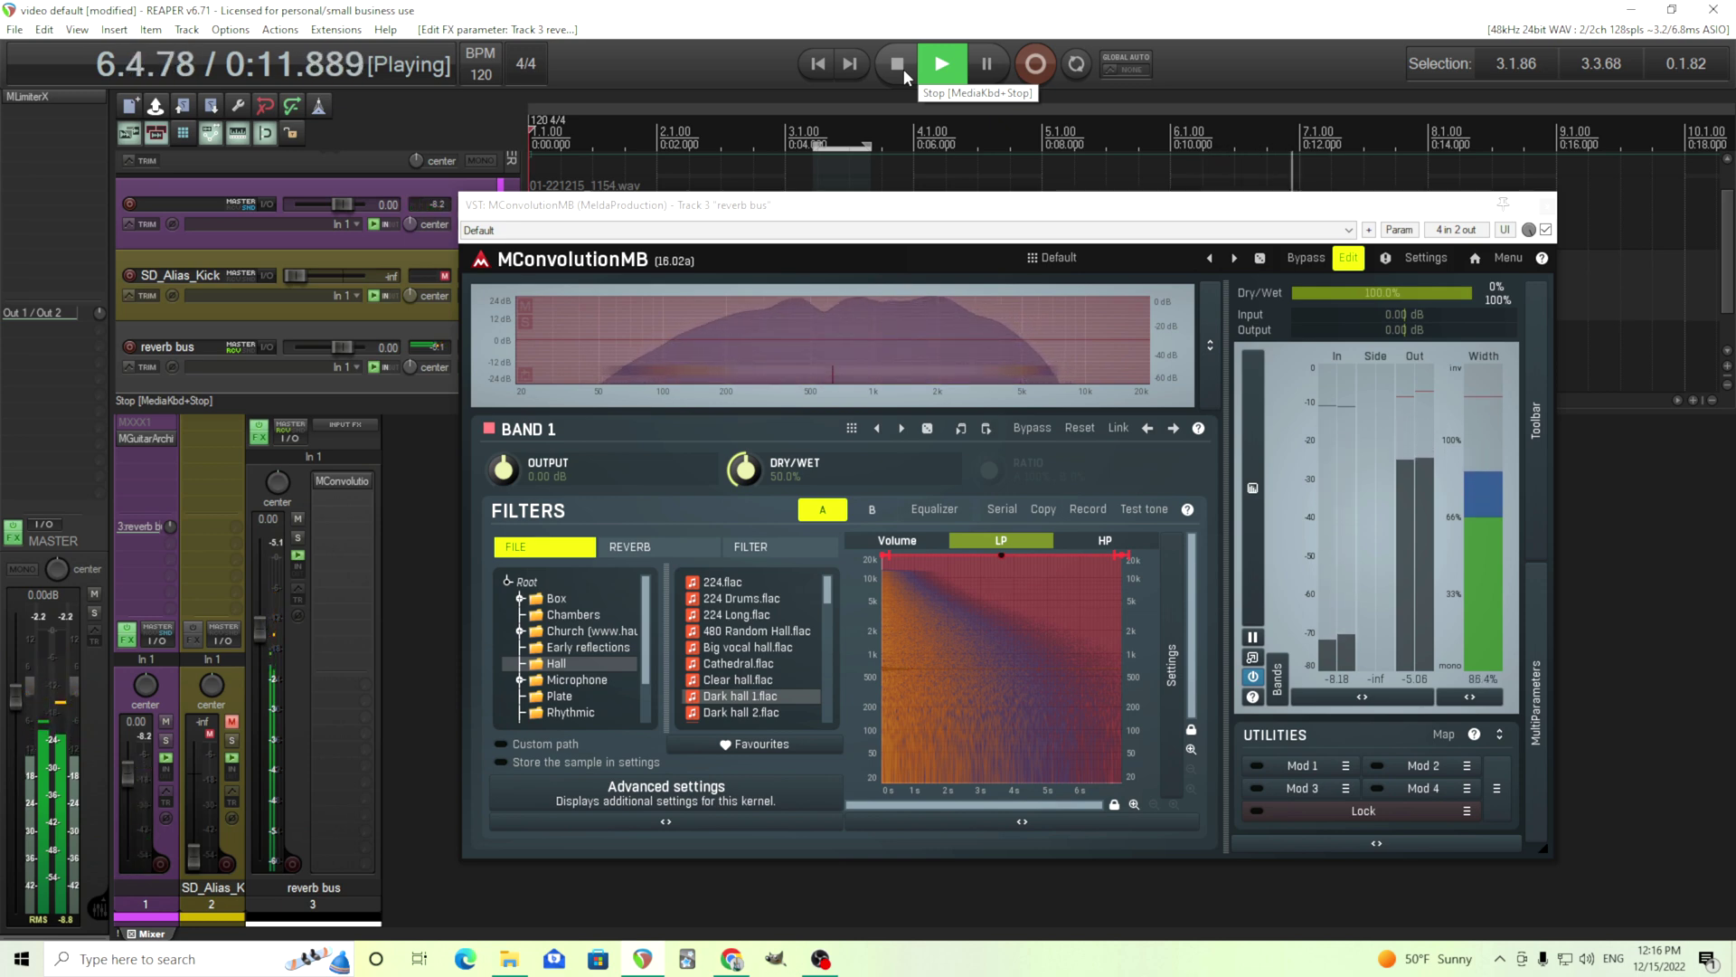
left_click(903, 69)
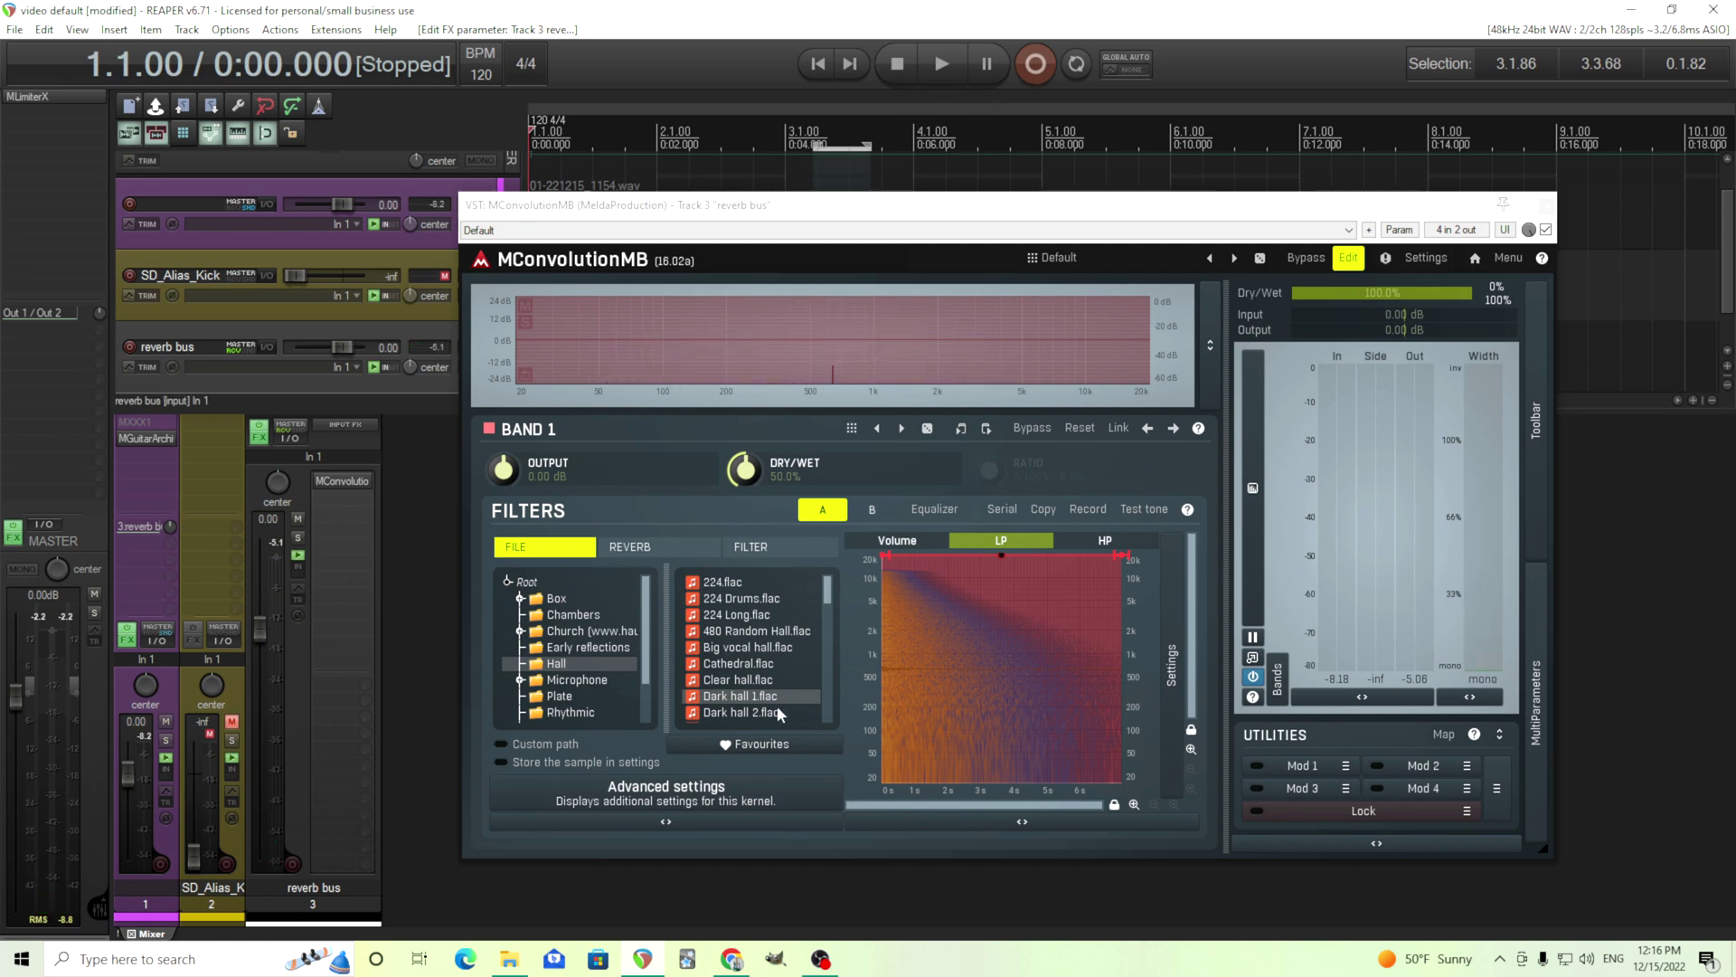
- Set Band 1 Dry/Wet to 100% and audition the fully wet Dark hall 1 reverb
left_click(761, 505)
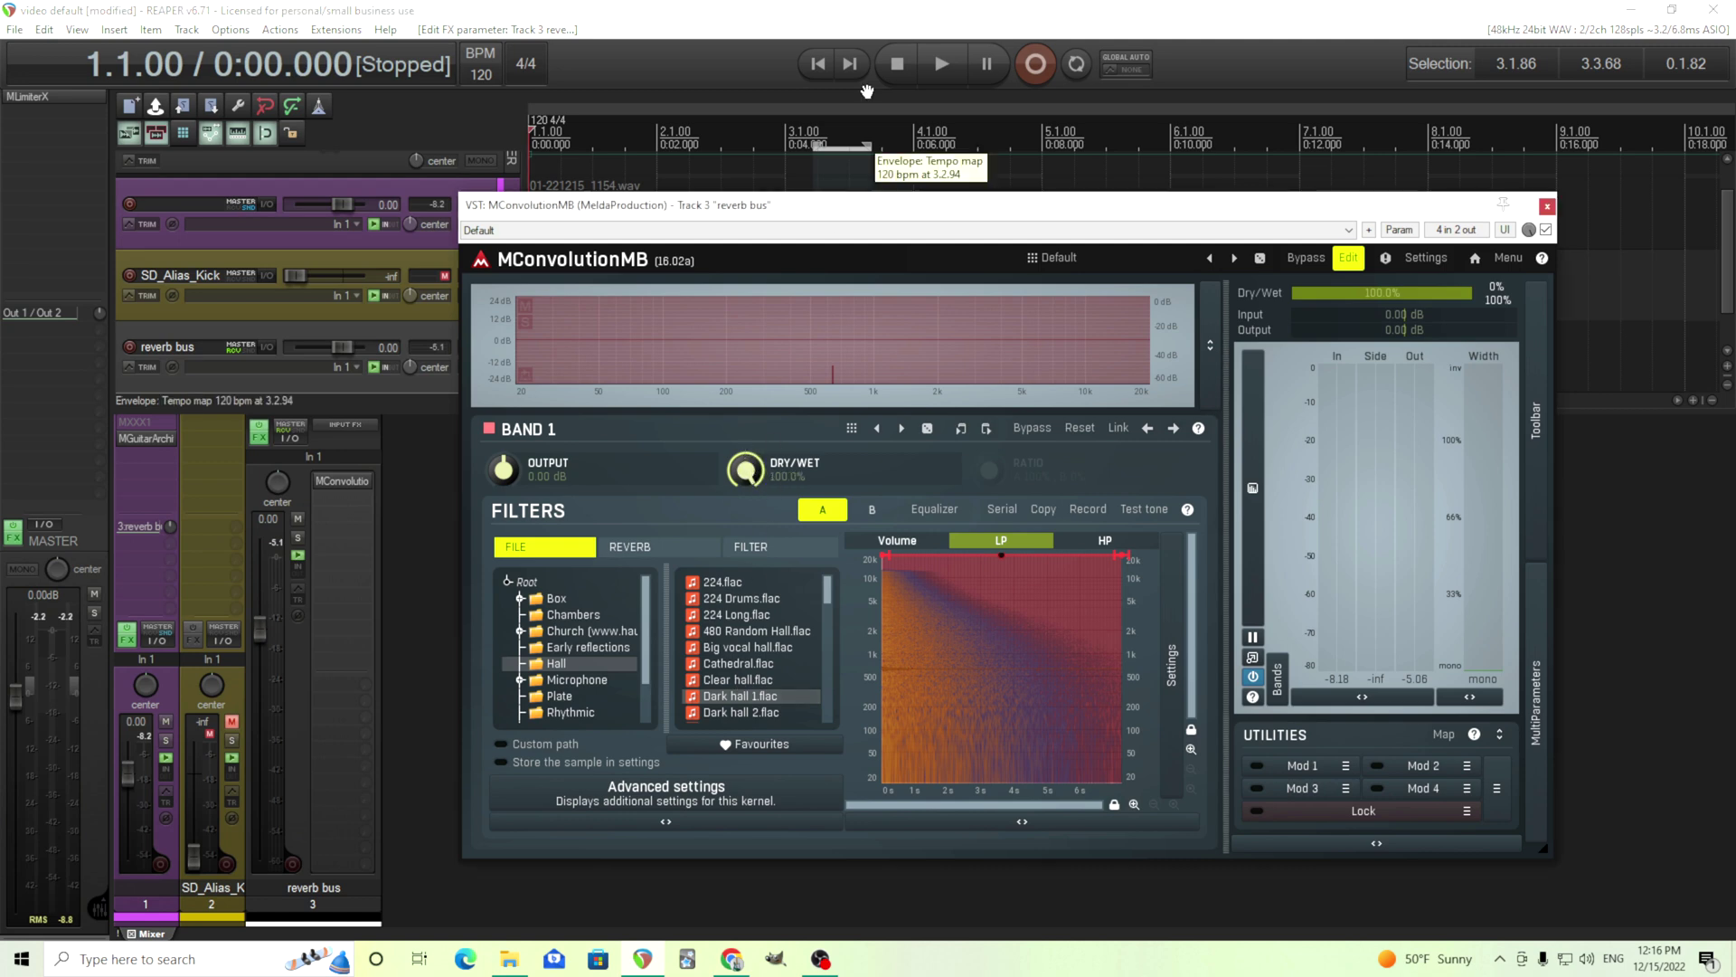
left_click(940, 65)
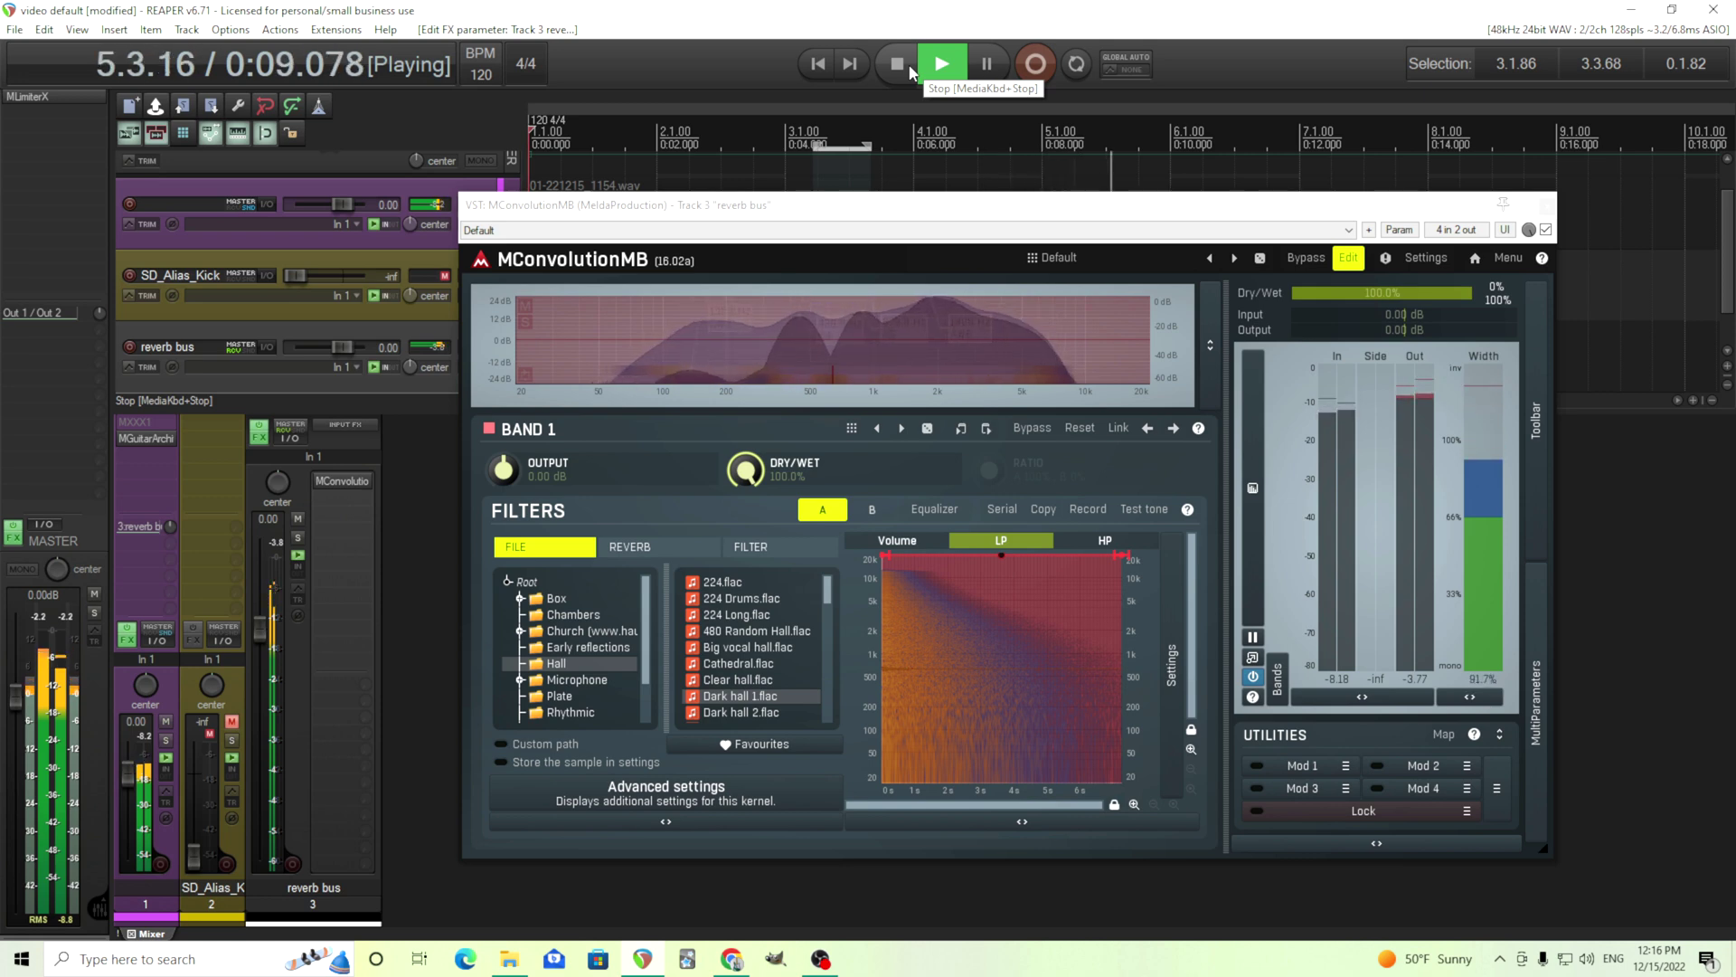
left_click(910, 70)
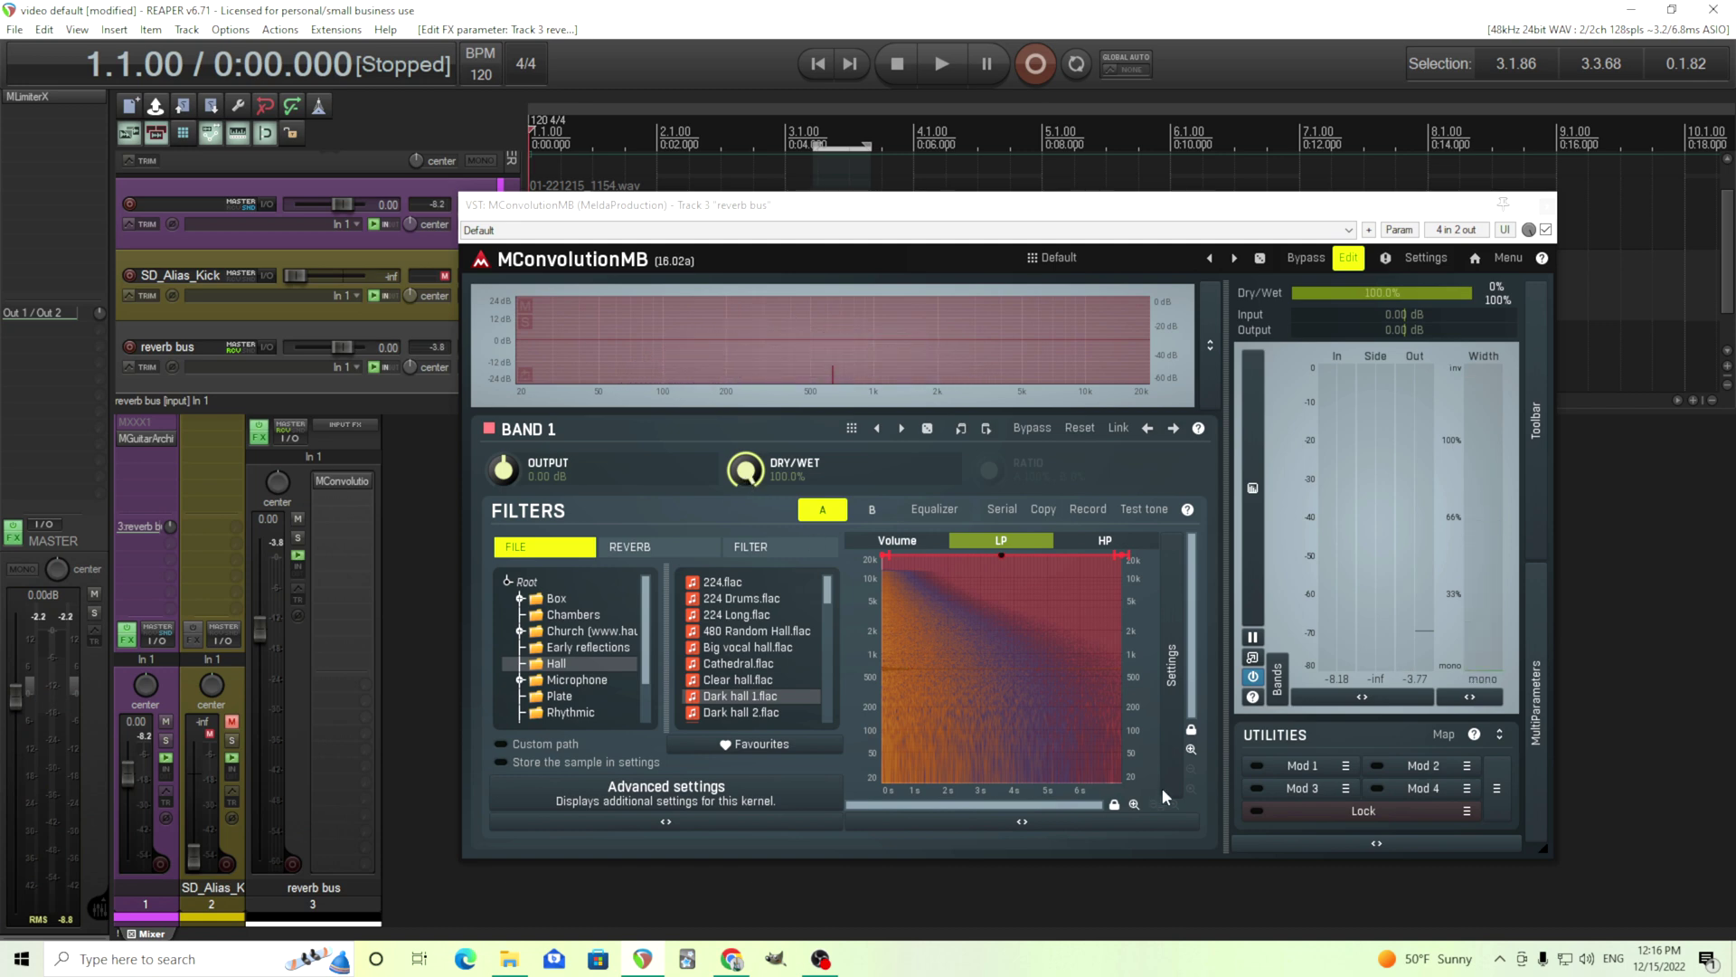
- Map Modulator 1 to Band 1 Output gain with Clear & Learn and open its editor
left_click_drag(966, 220, 909, 191)
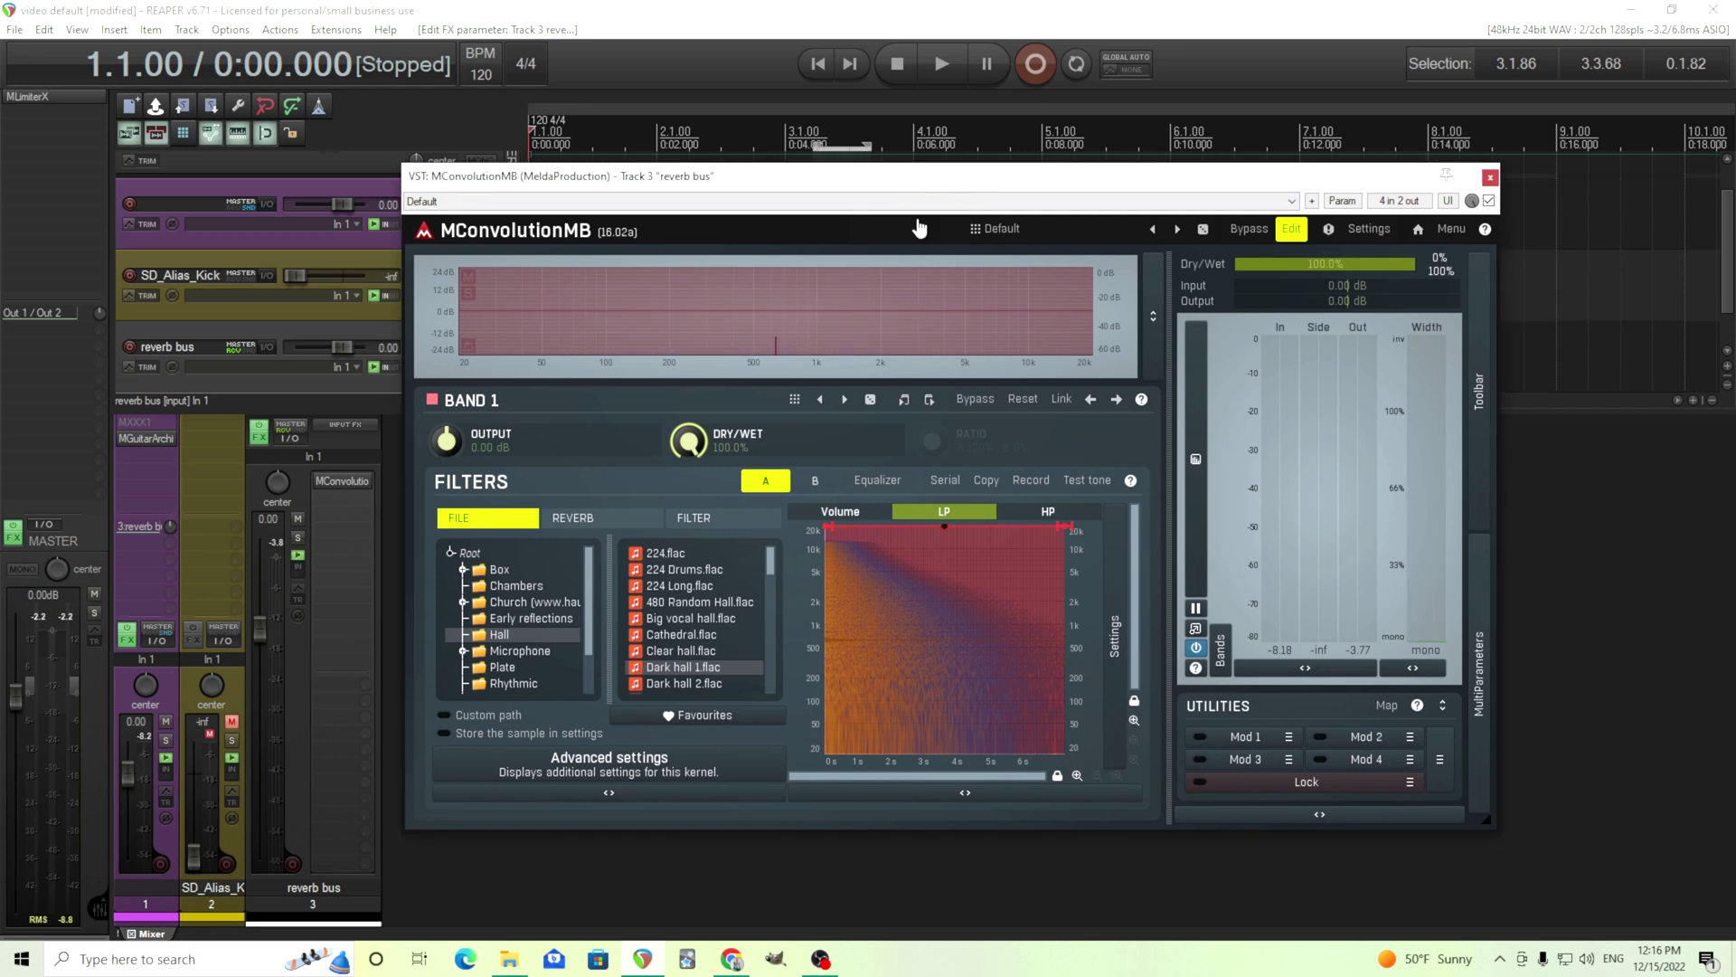
left_click(1289, 737)
left_click(1486, 810)
left_click(1239, 741)
left_click_drag(623, 323, 659, 157)
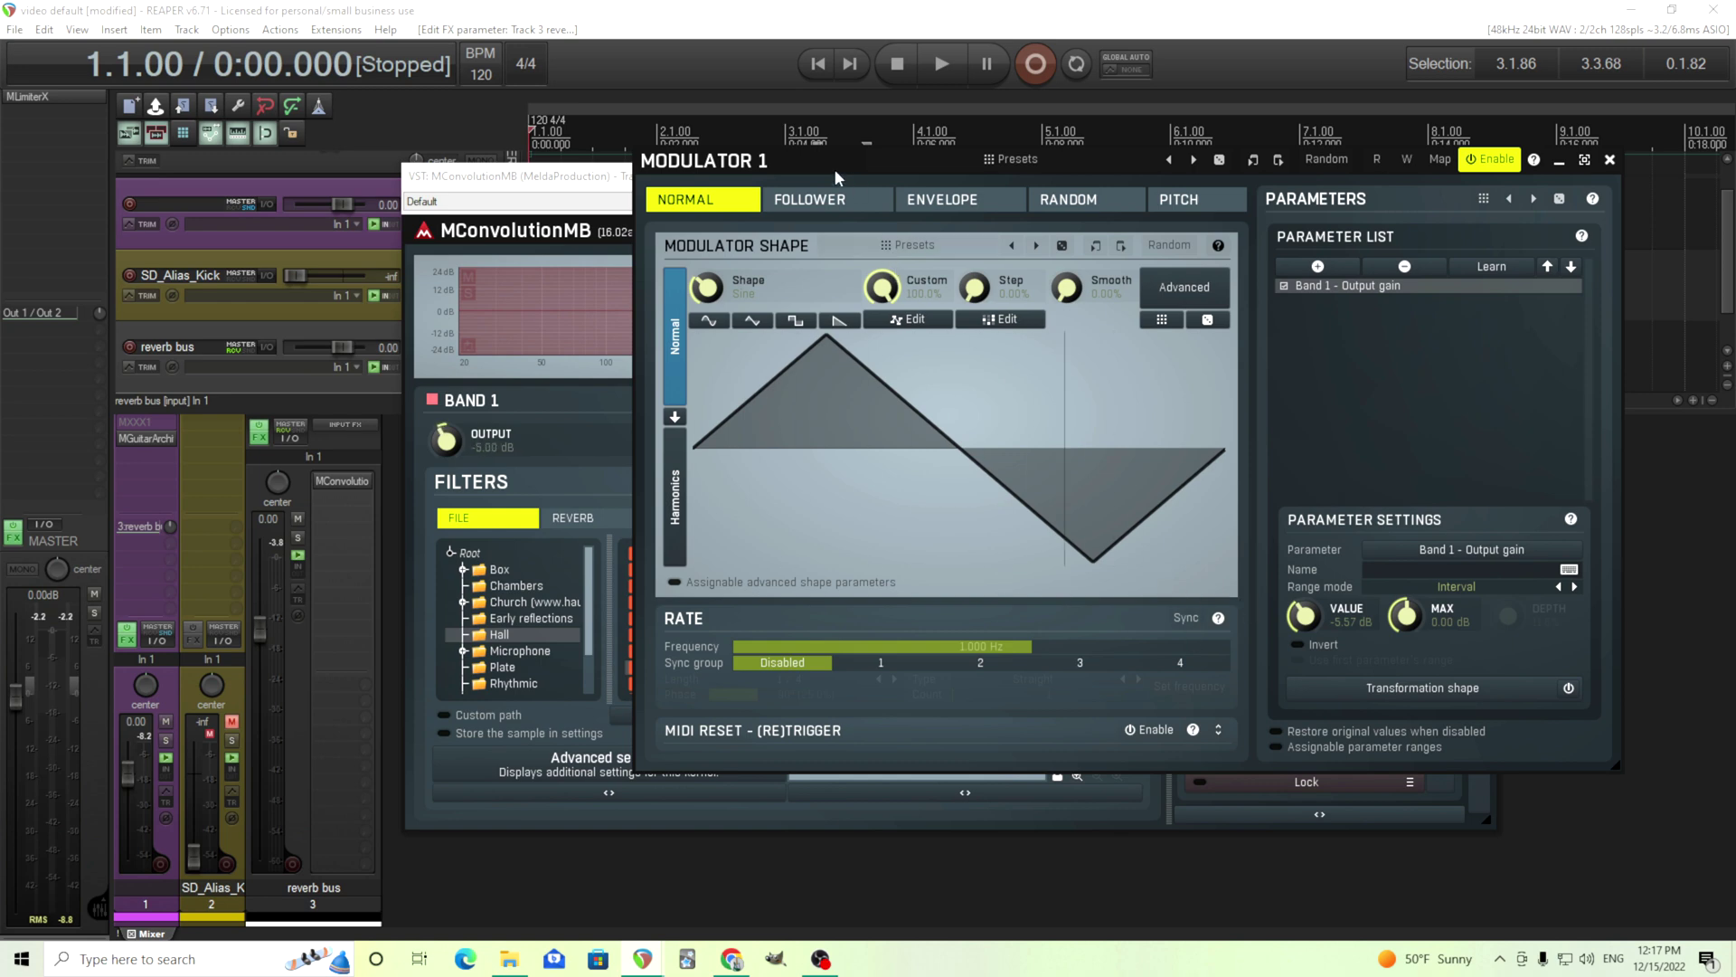
- Set Modulator 1's Output gain range from 0 dB to -8 dB and switch it to Follower
left_click_drag(805, 160, 868, 172)
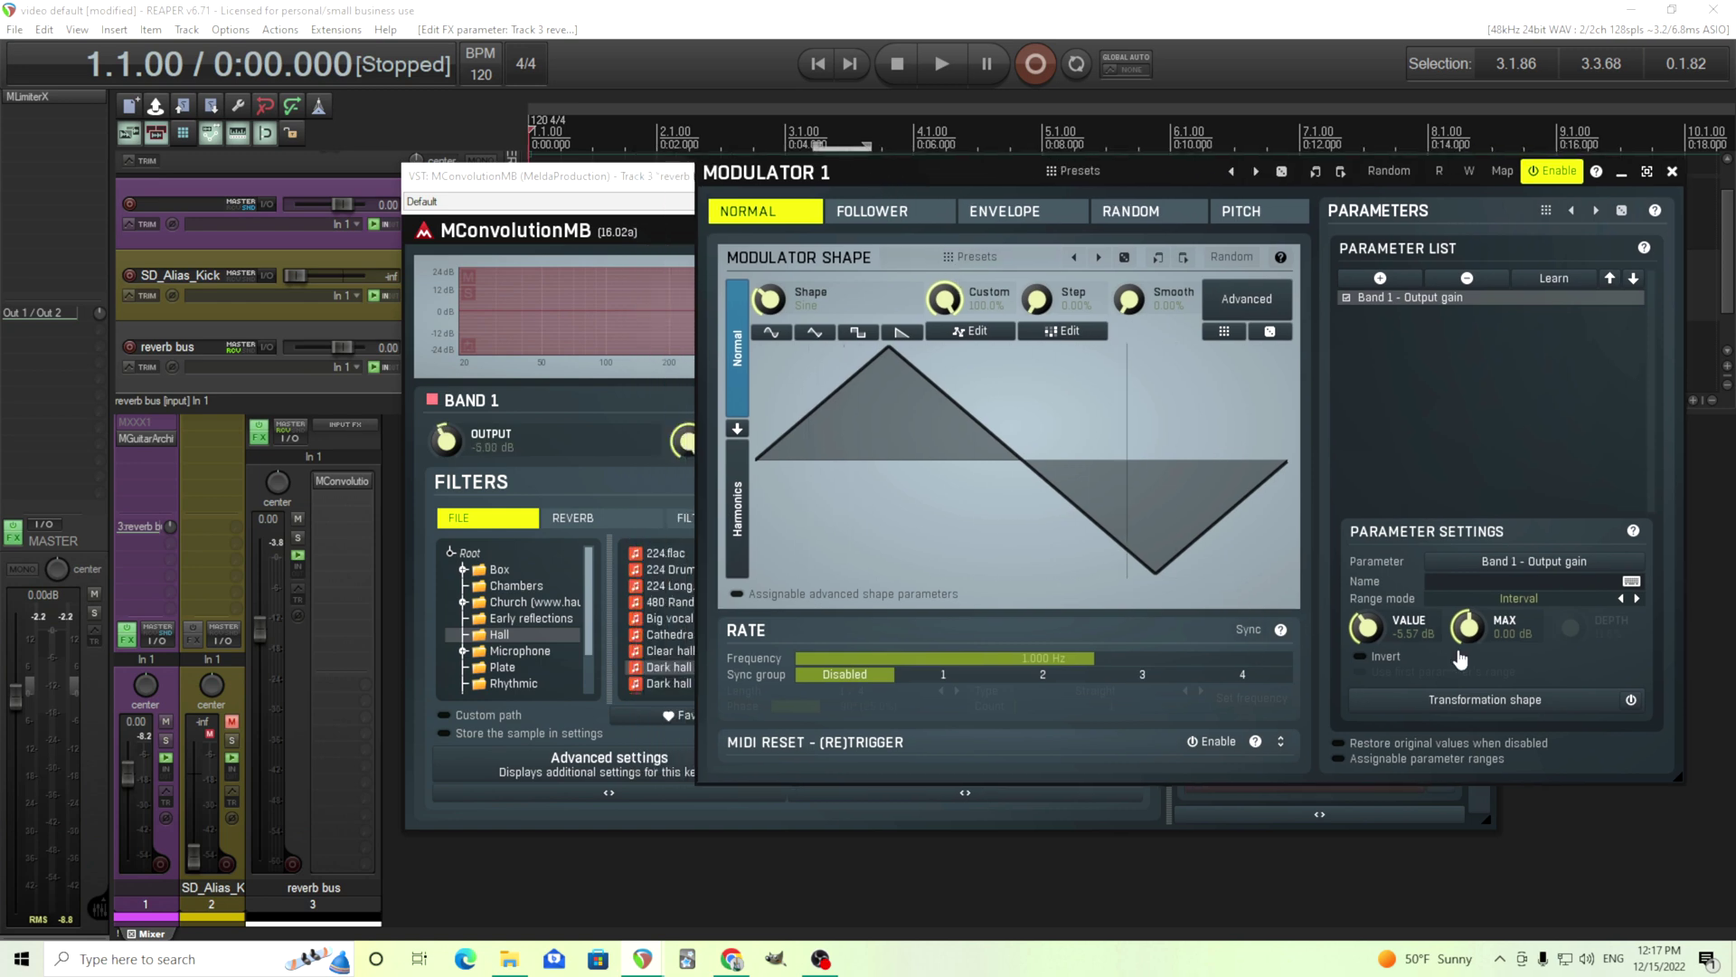
double_click(1366, 626)
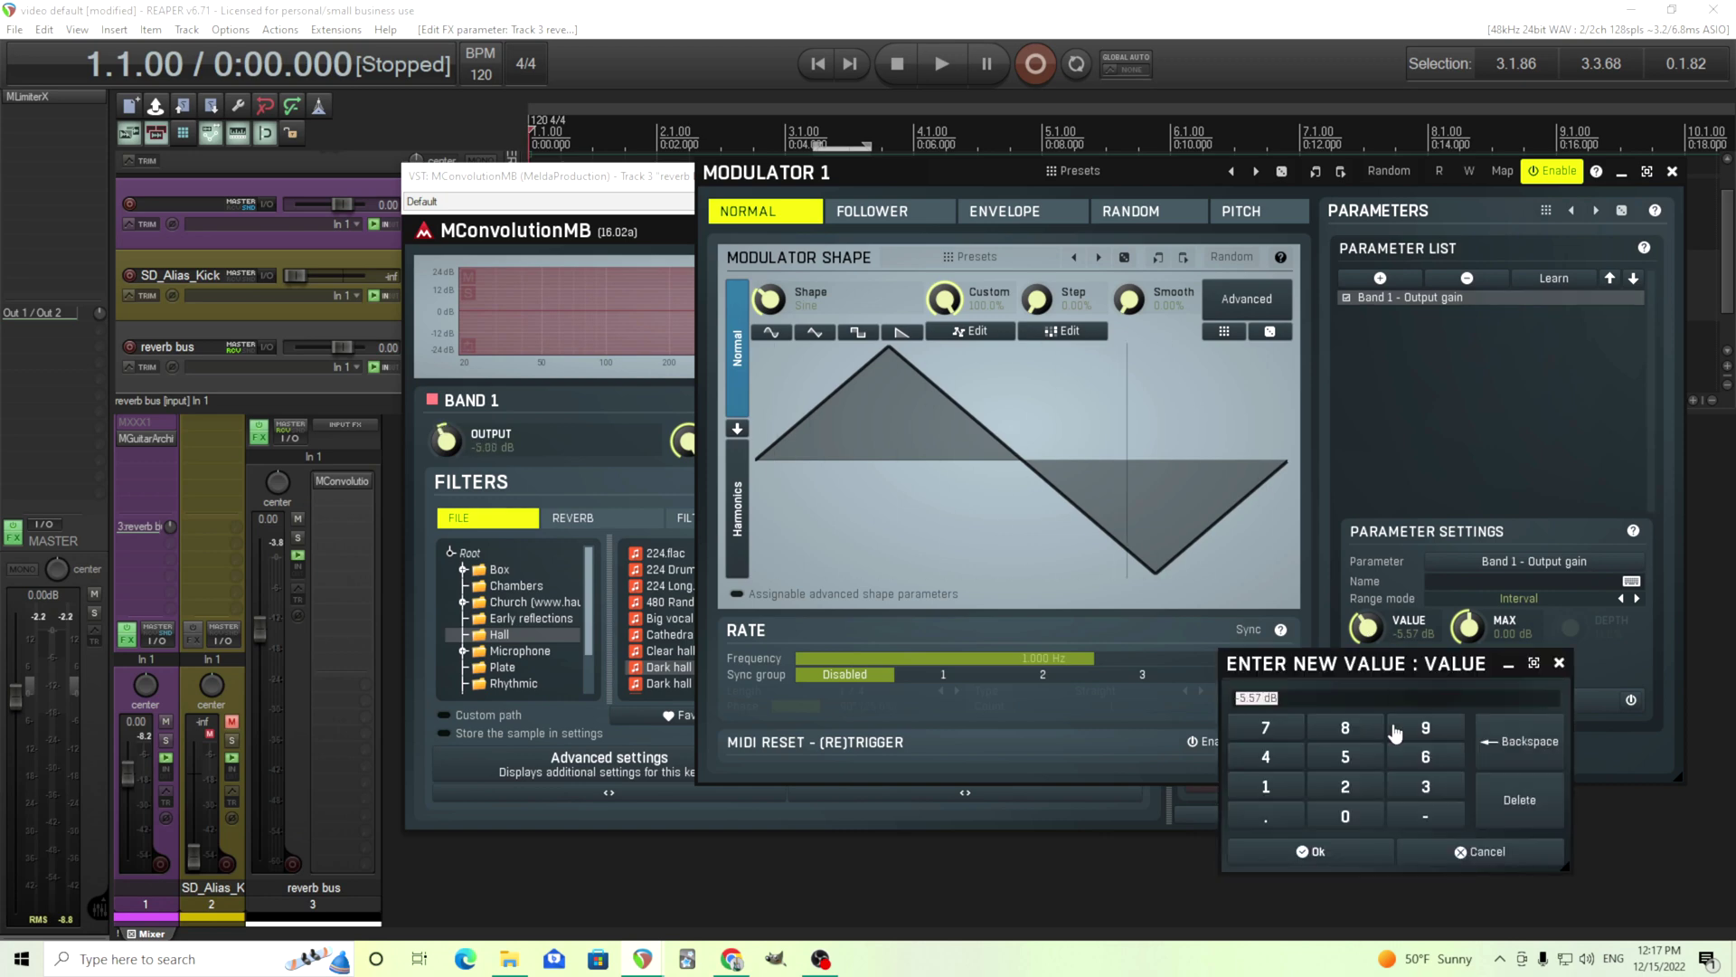
left_click(1372, 845)
key("Return")
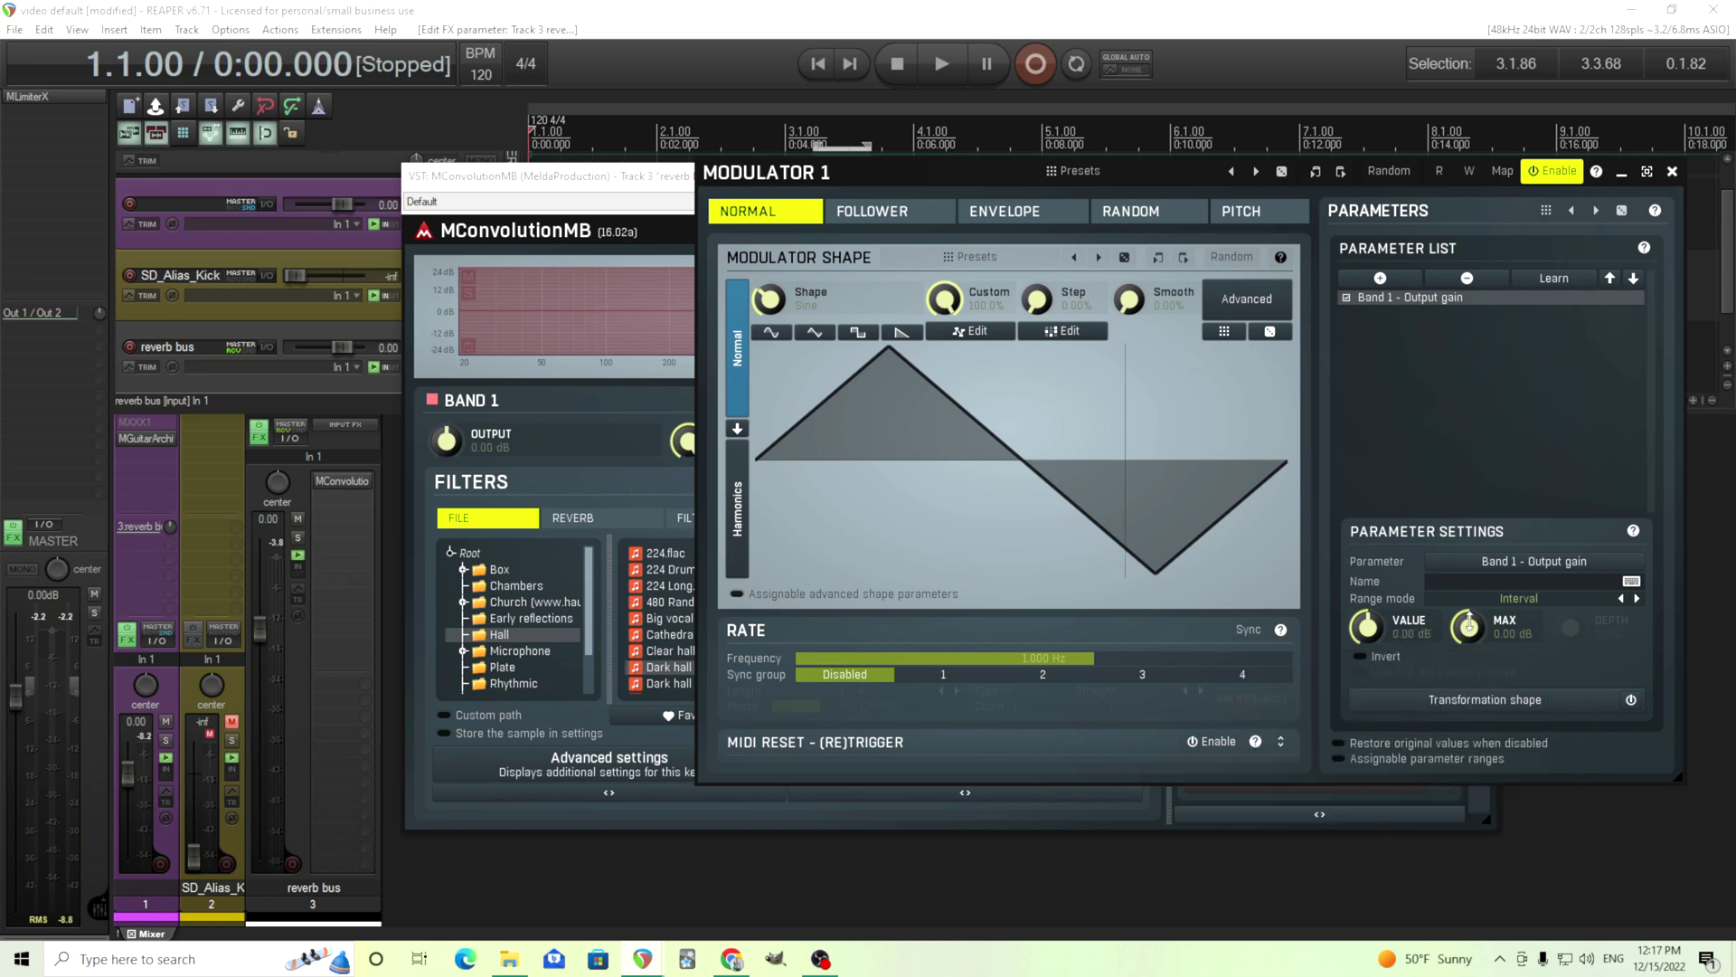
double_click(1467, 626)
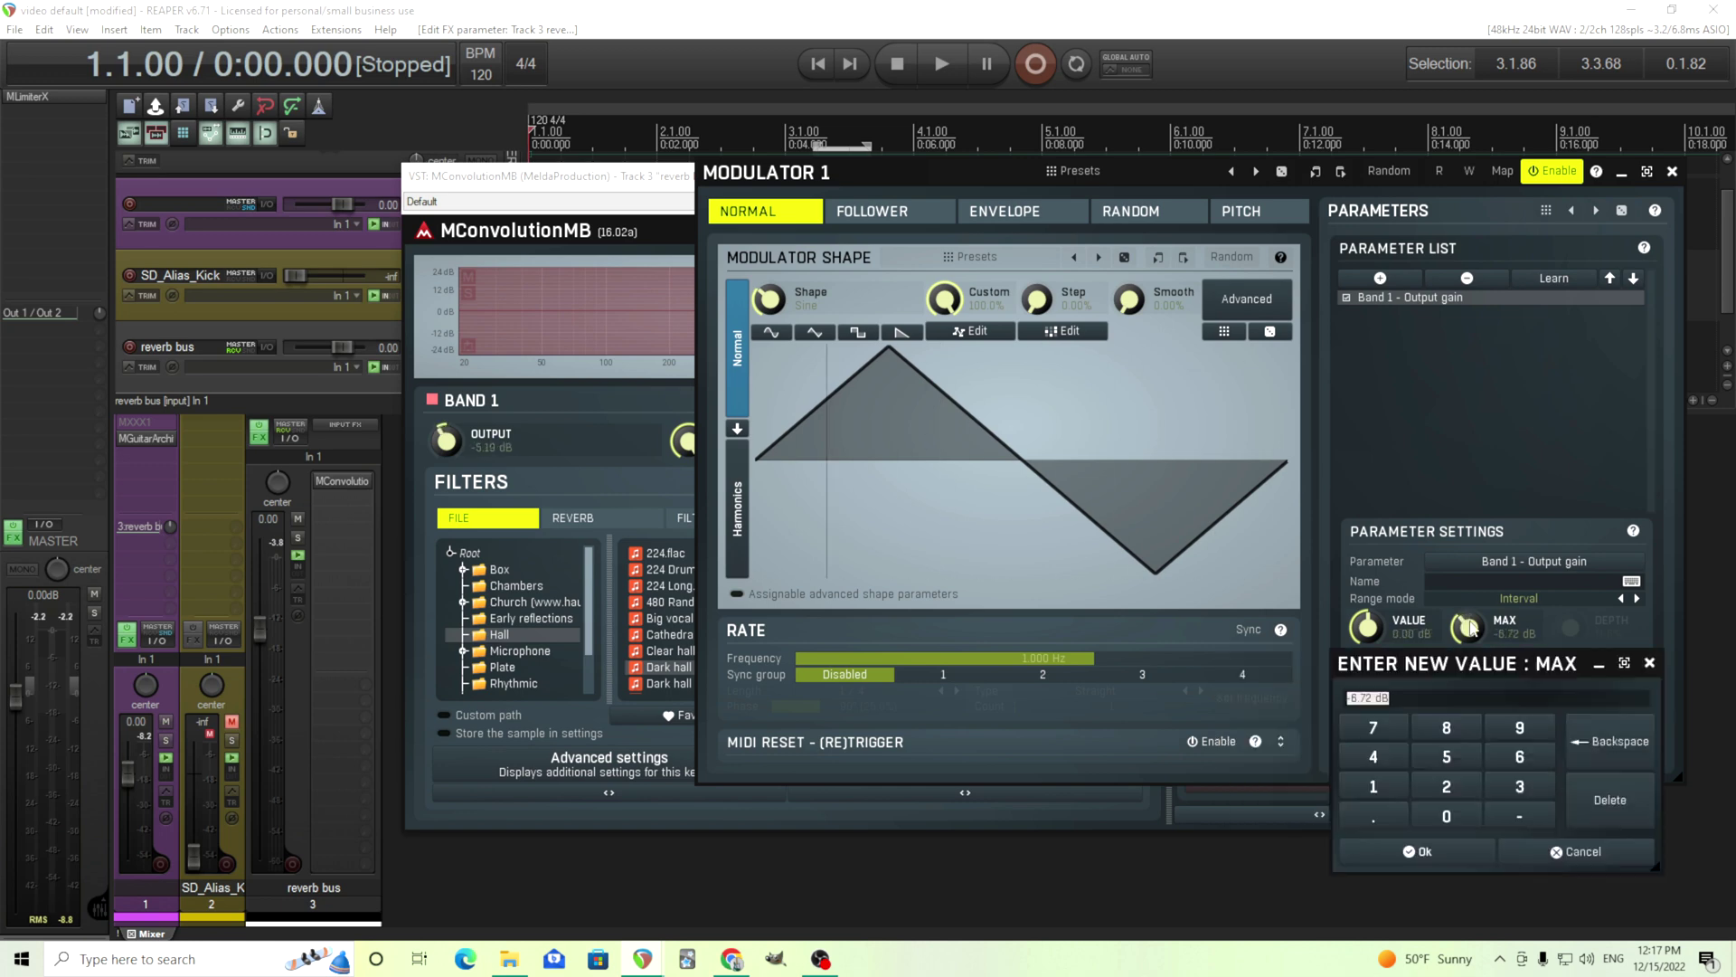
left_click(1520, 816)
left_click(1446, 727)
left_click(1465, 851)
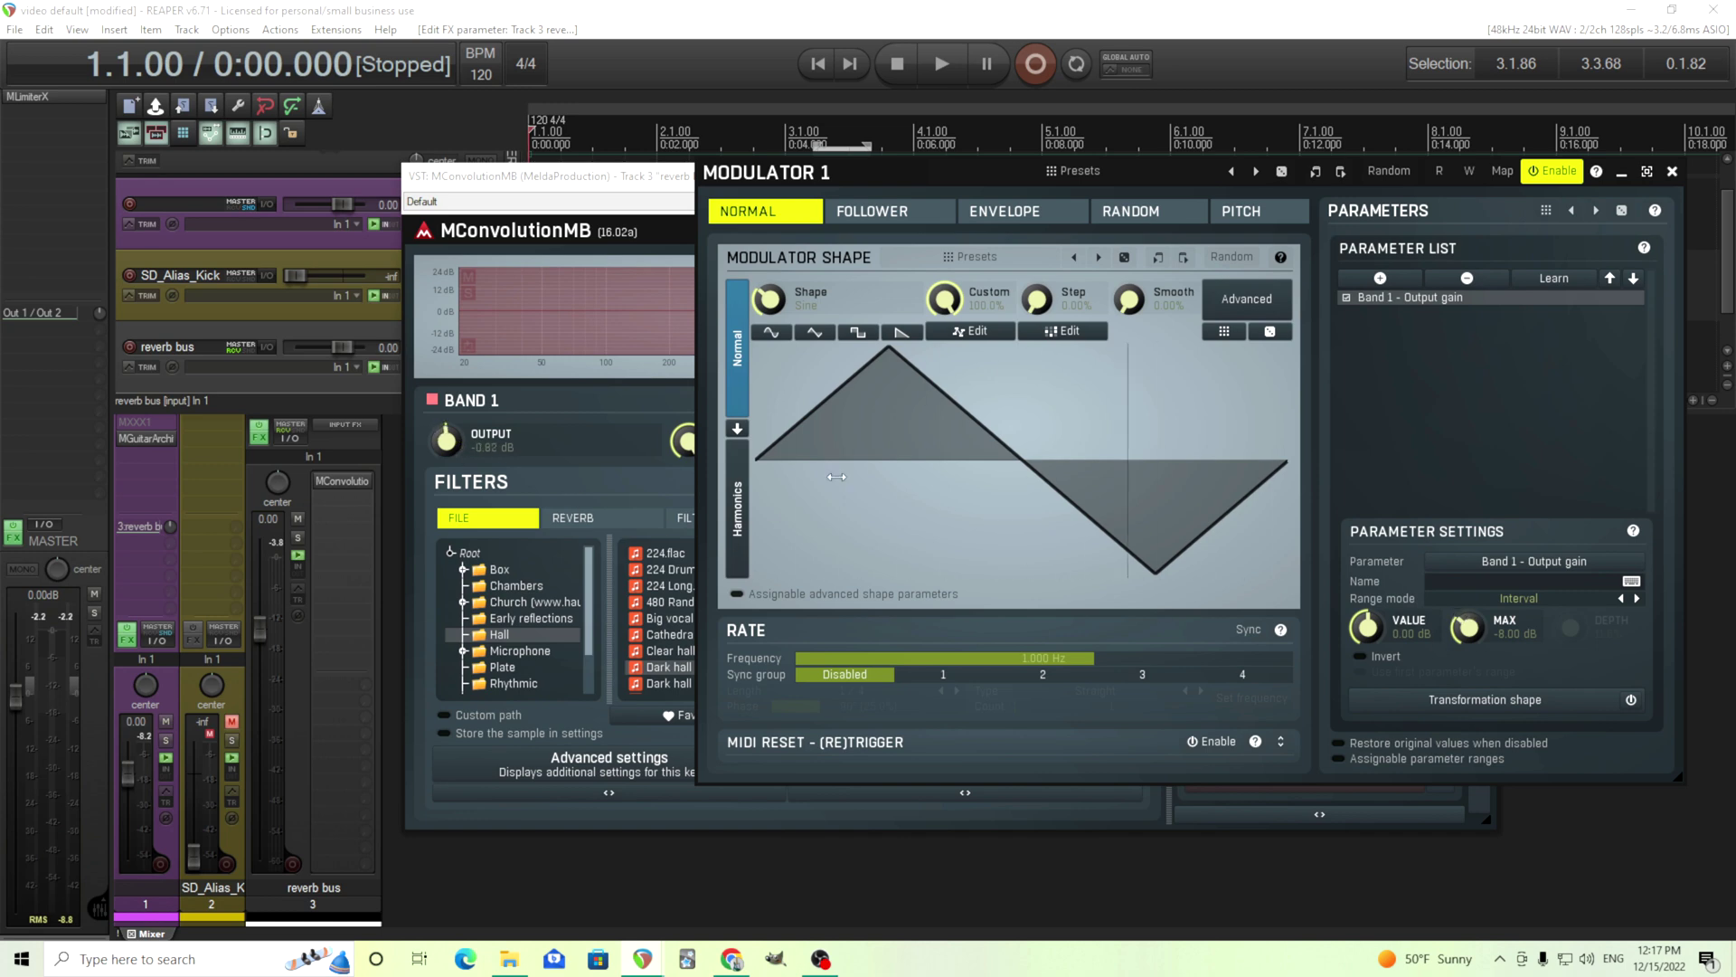
left_click(900, 217)
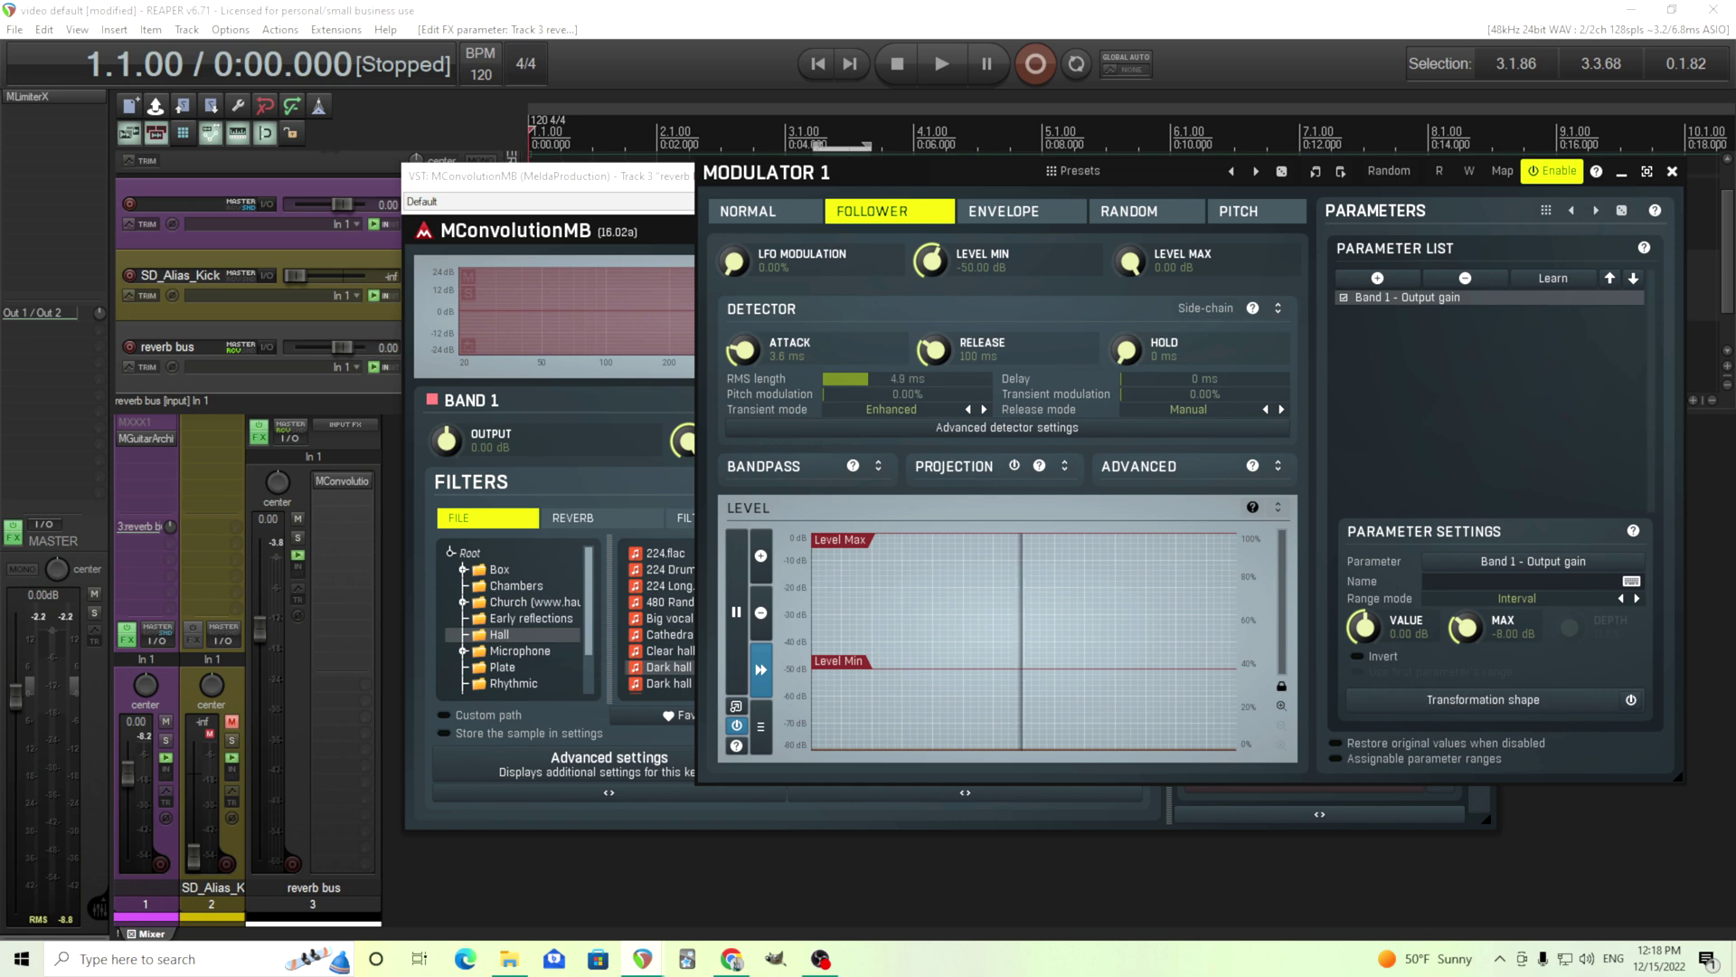
- Enter 1 on the keypad to make the follower's RMS length 1.0 ms
double_click(846, 378)
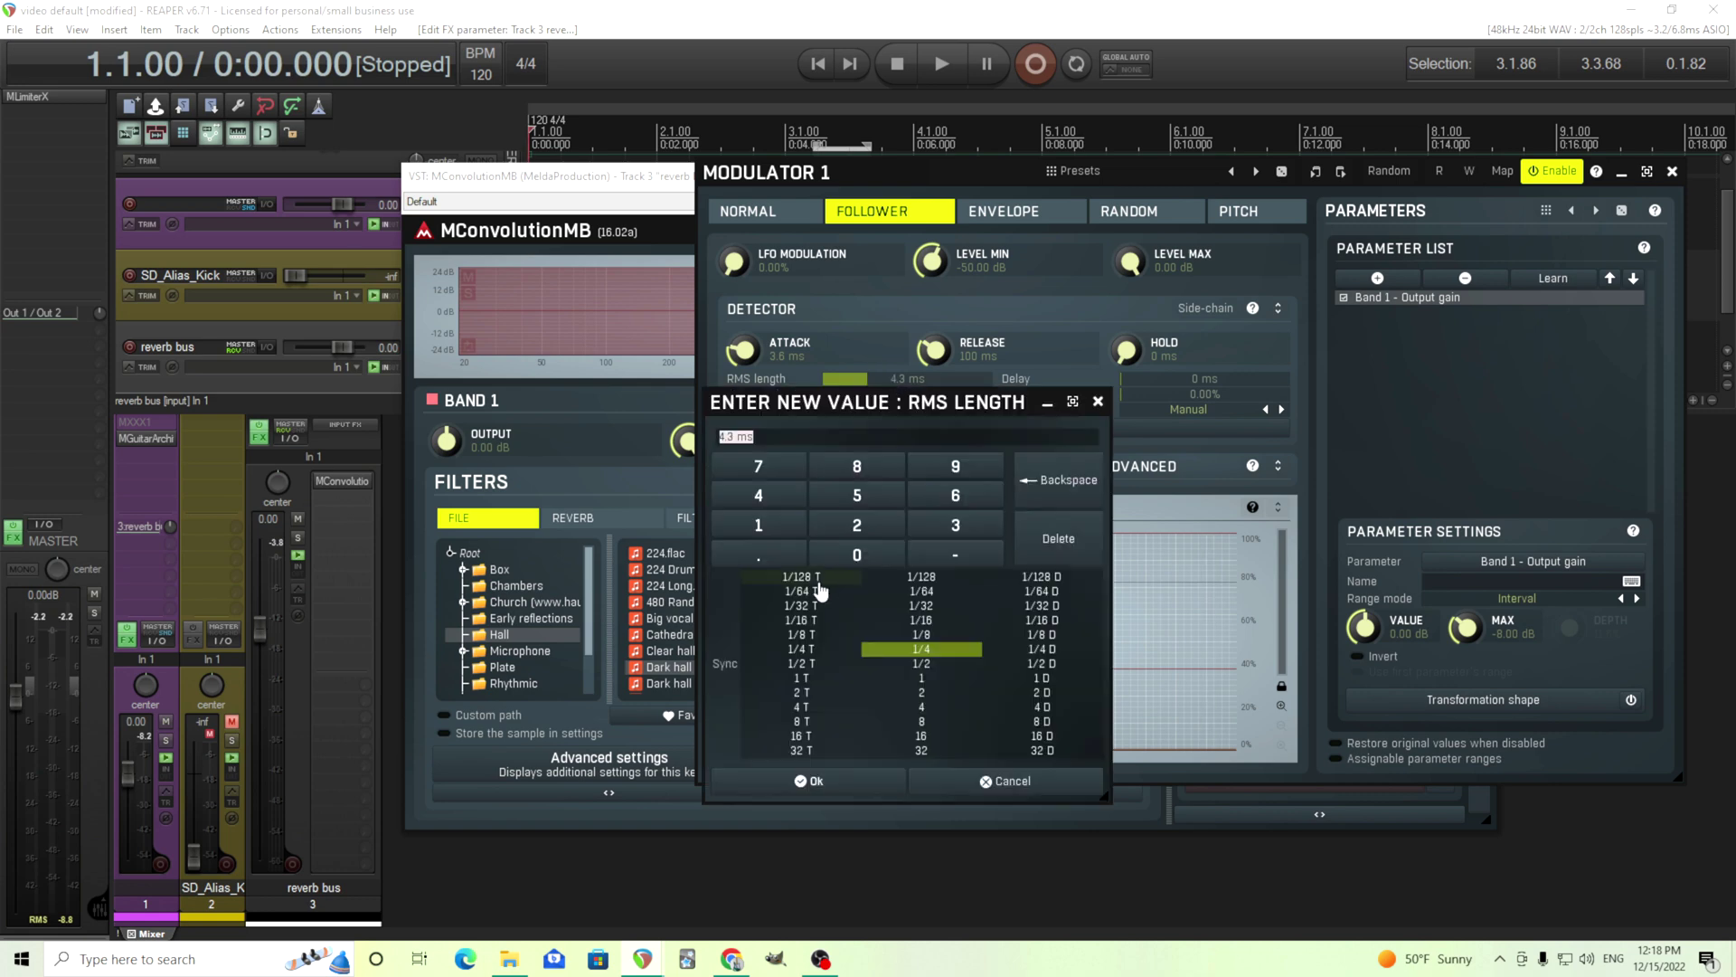
left_click(773, 535)
left_click(842, 791)
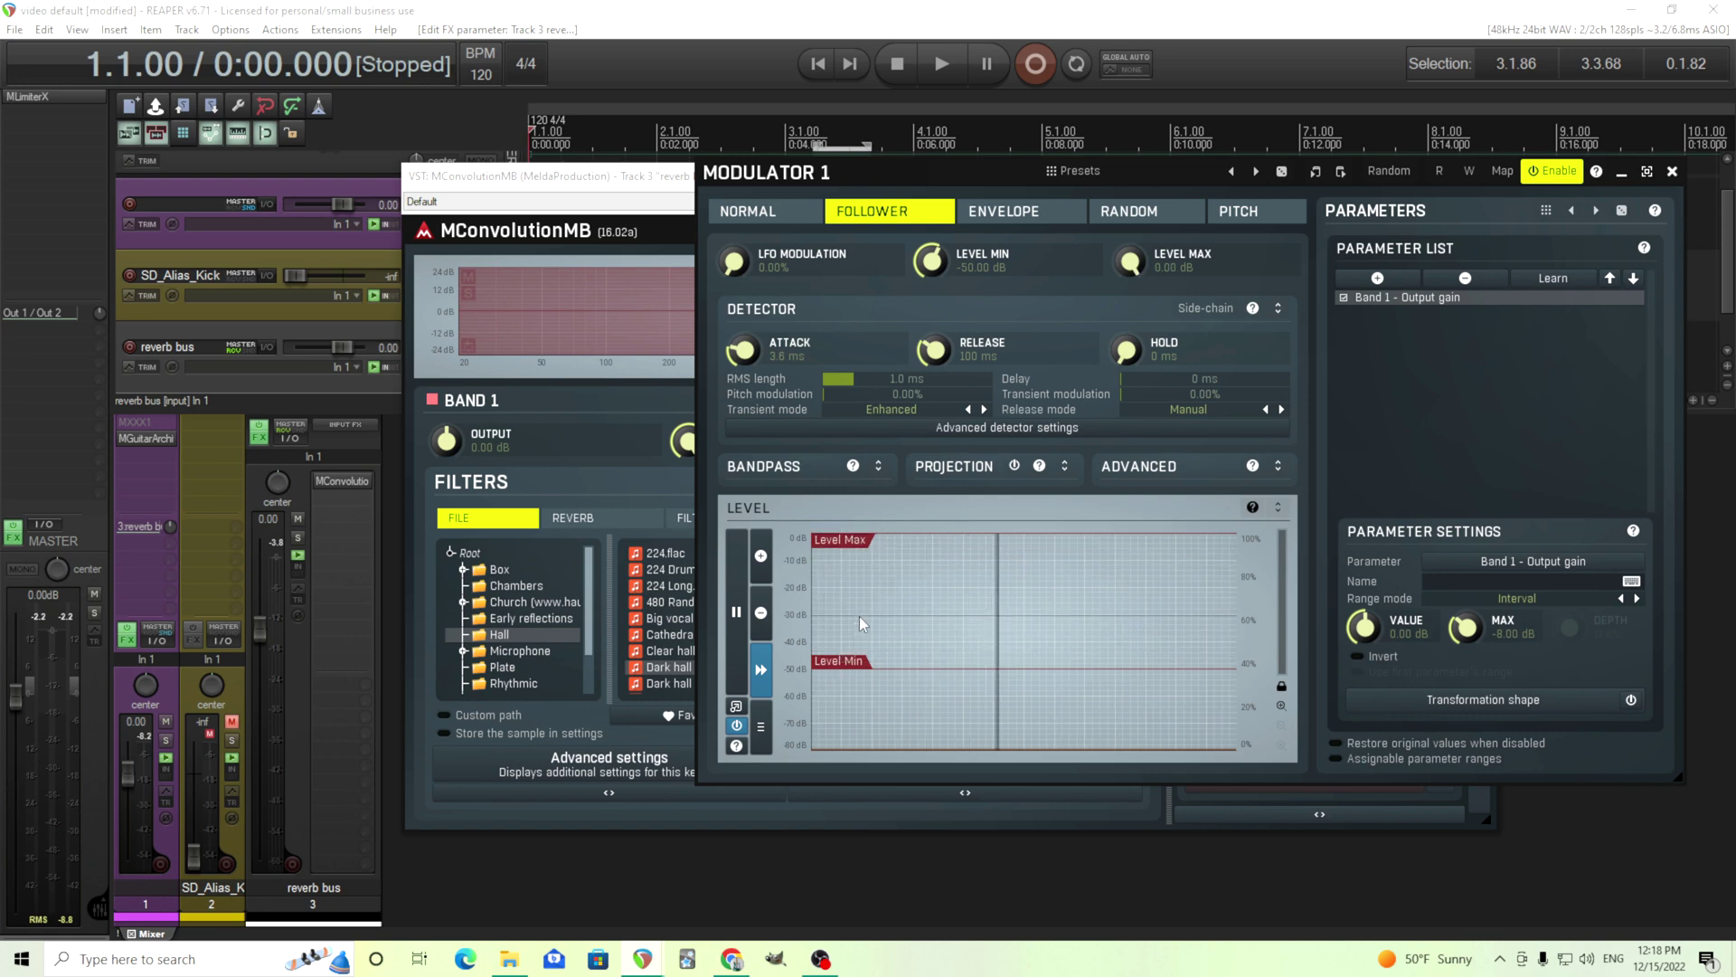
- During playback, set the follower's Level Min to -46.33 dB and Level Max to -11.67 dB
left_click(932, 68)
left_click_drag(865, 543, 866, 561)
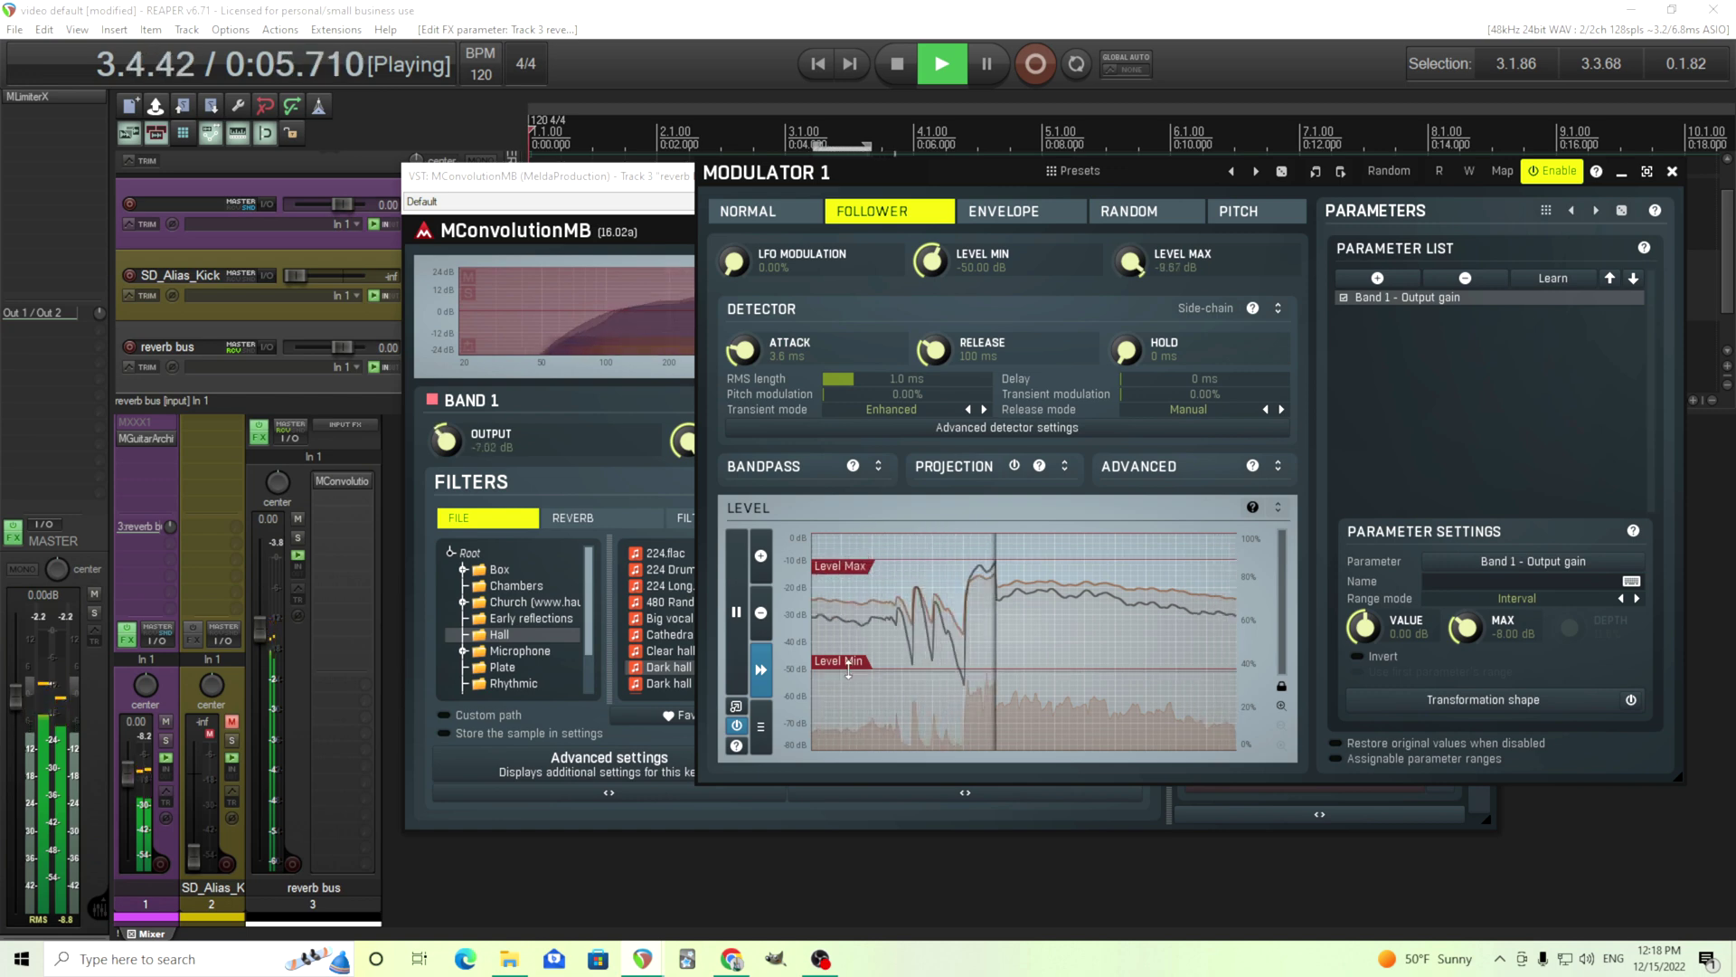
left_click_drag(848, 669, 848, 659)
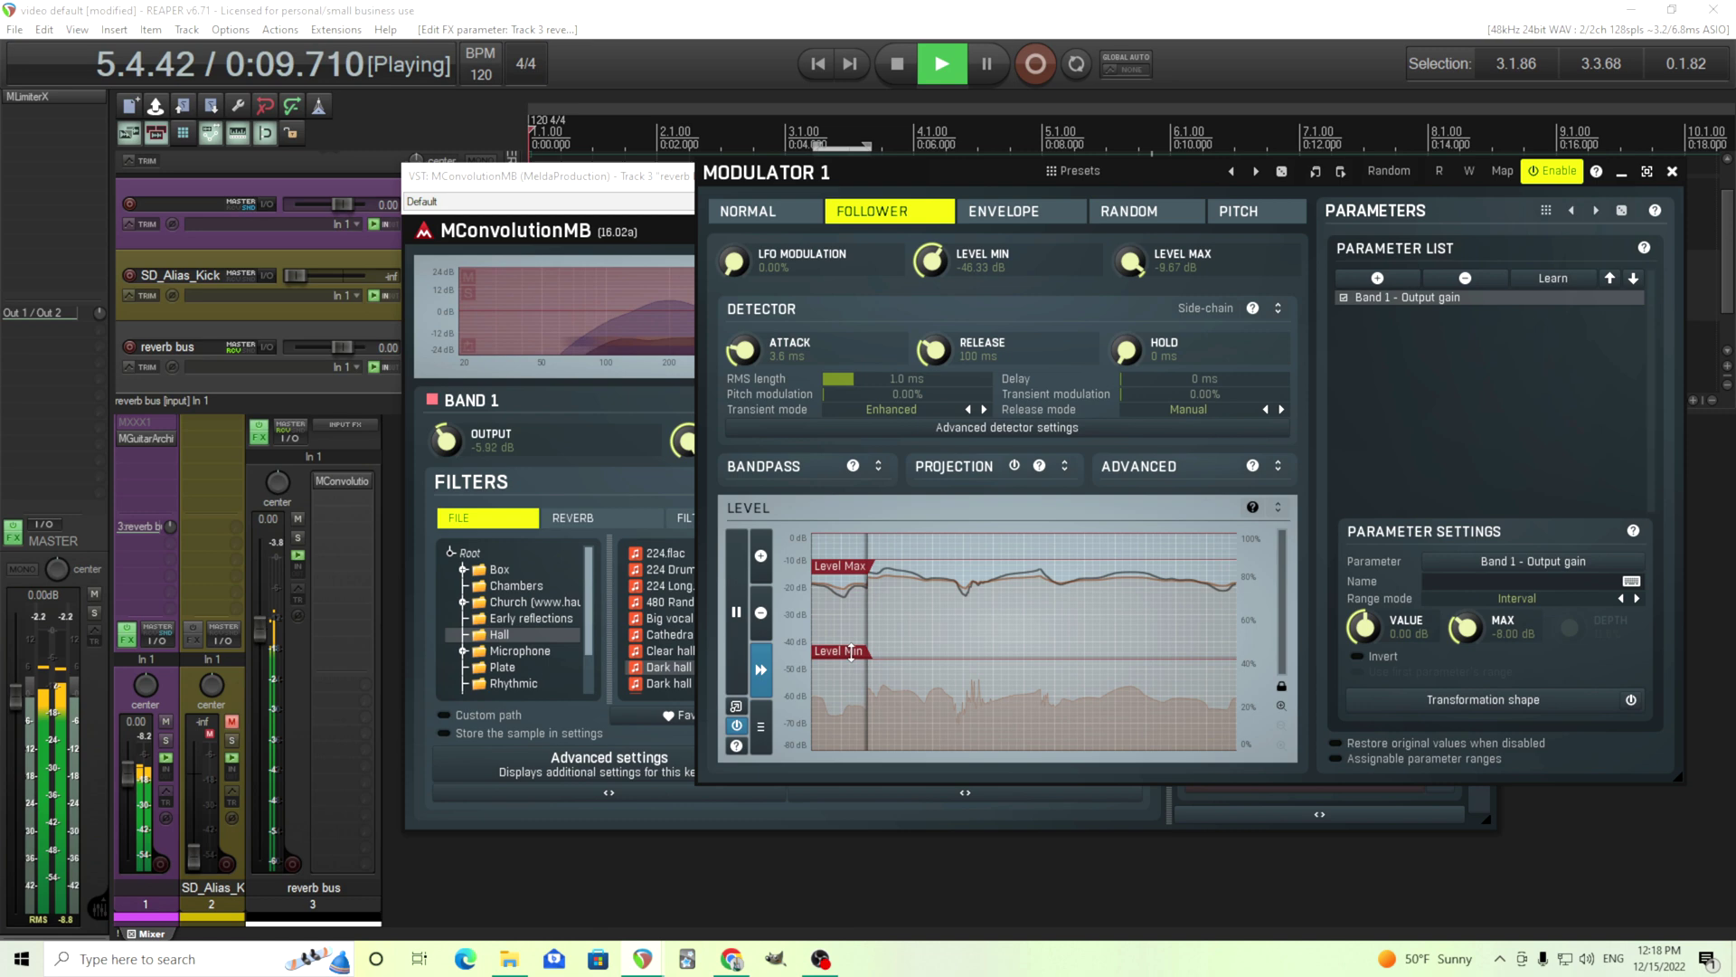
left_click_drag(864, 561, 864, 566)
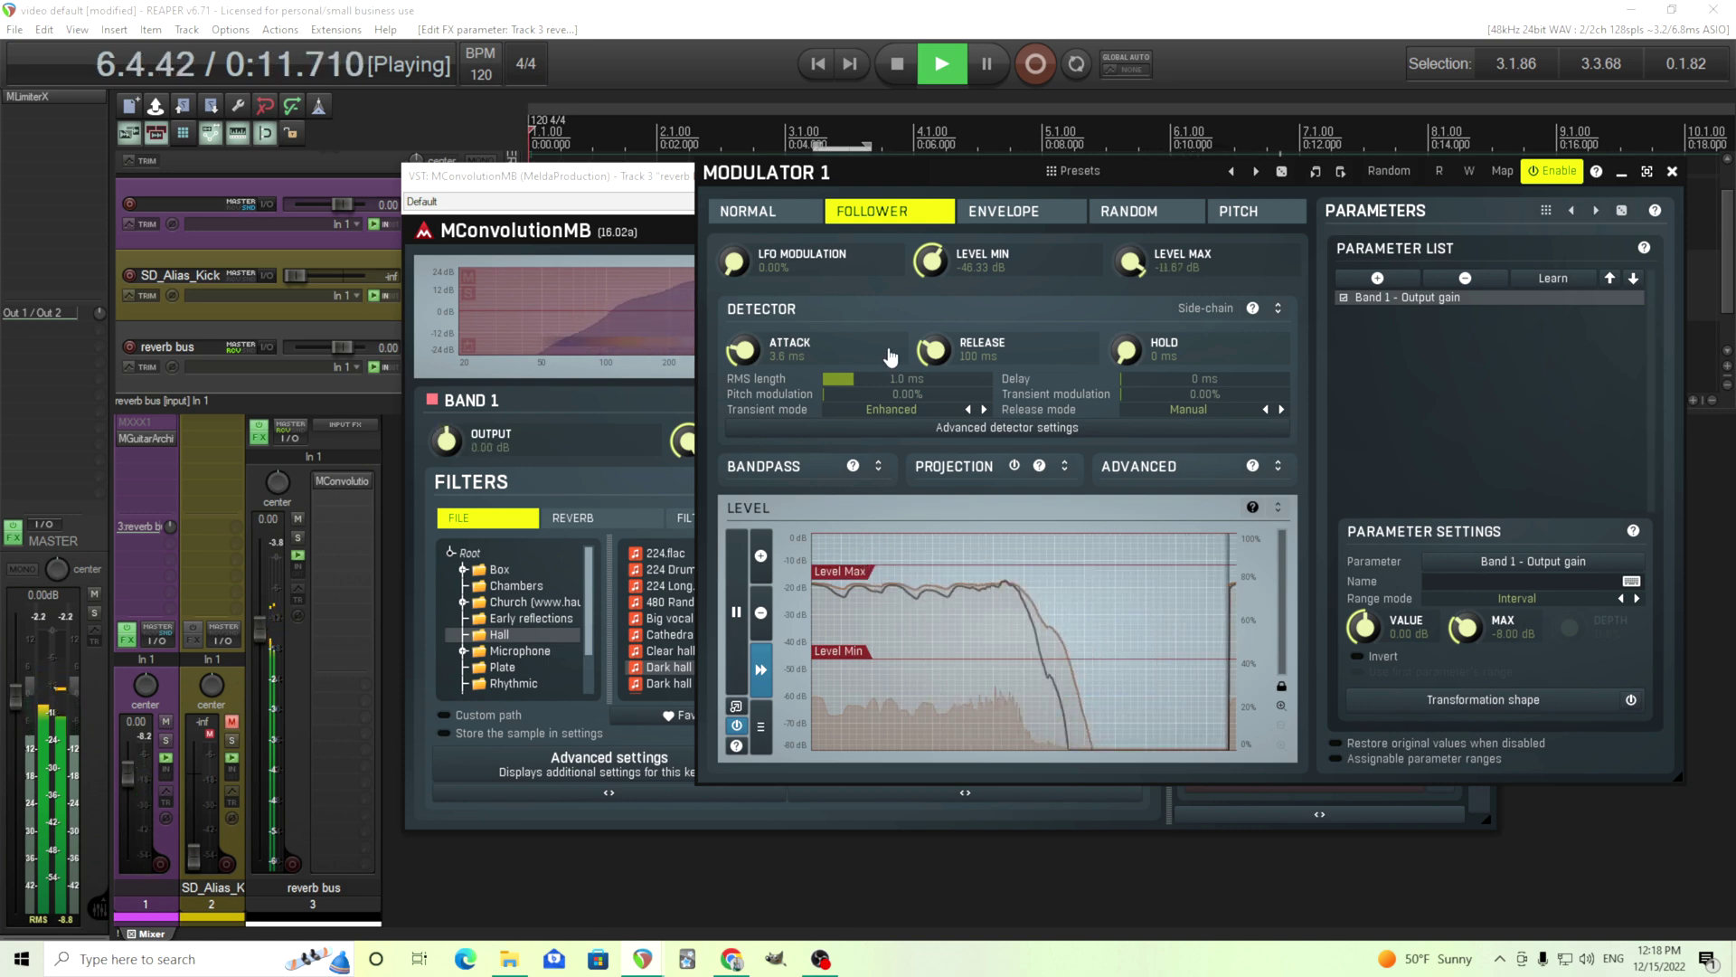
left_click(895, 72)
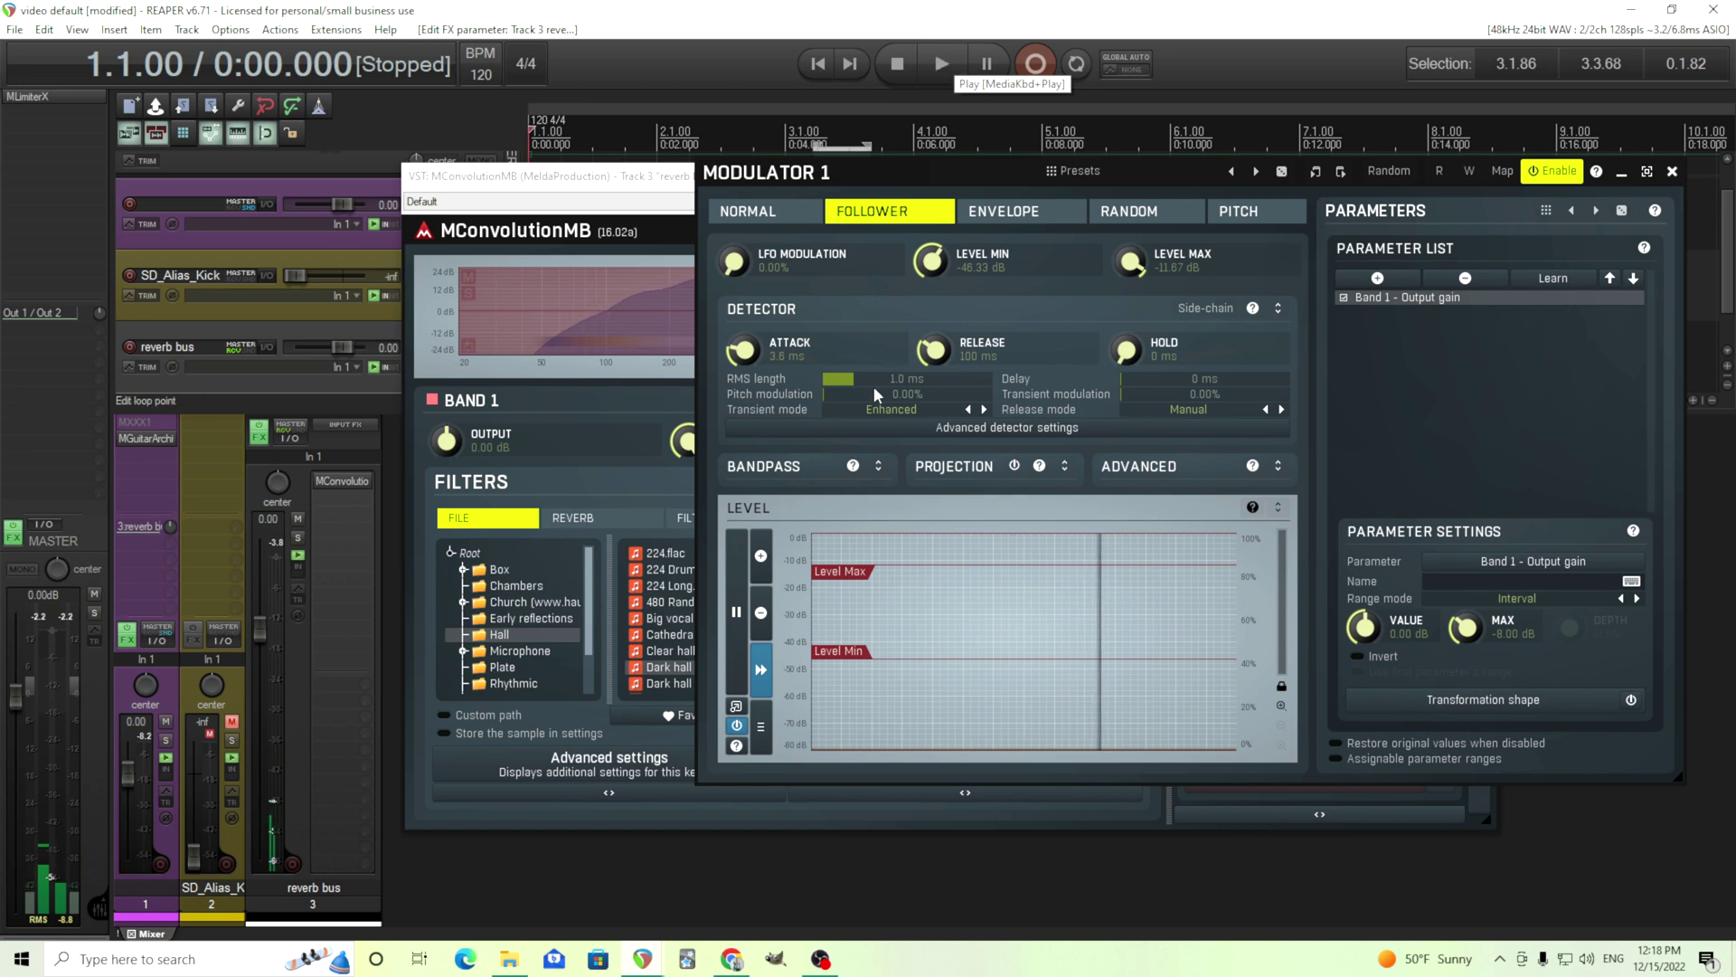
- Set the Band 1 Output gain modulation maximum to -12 dB
double_click(1465, 629)
type("-")
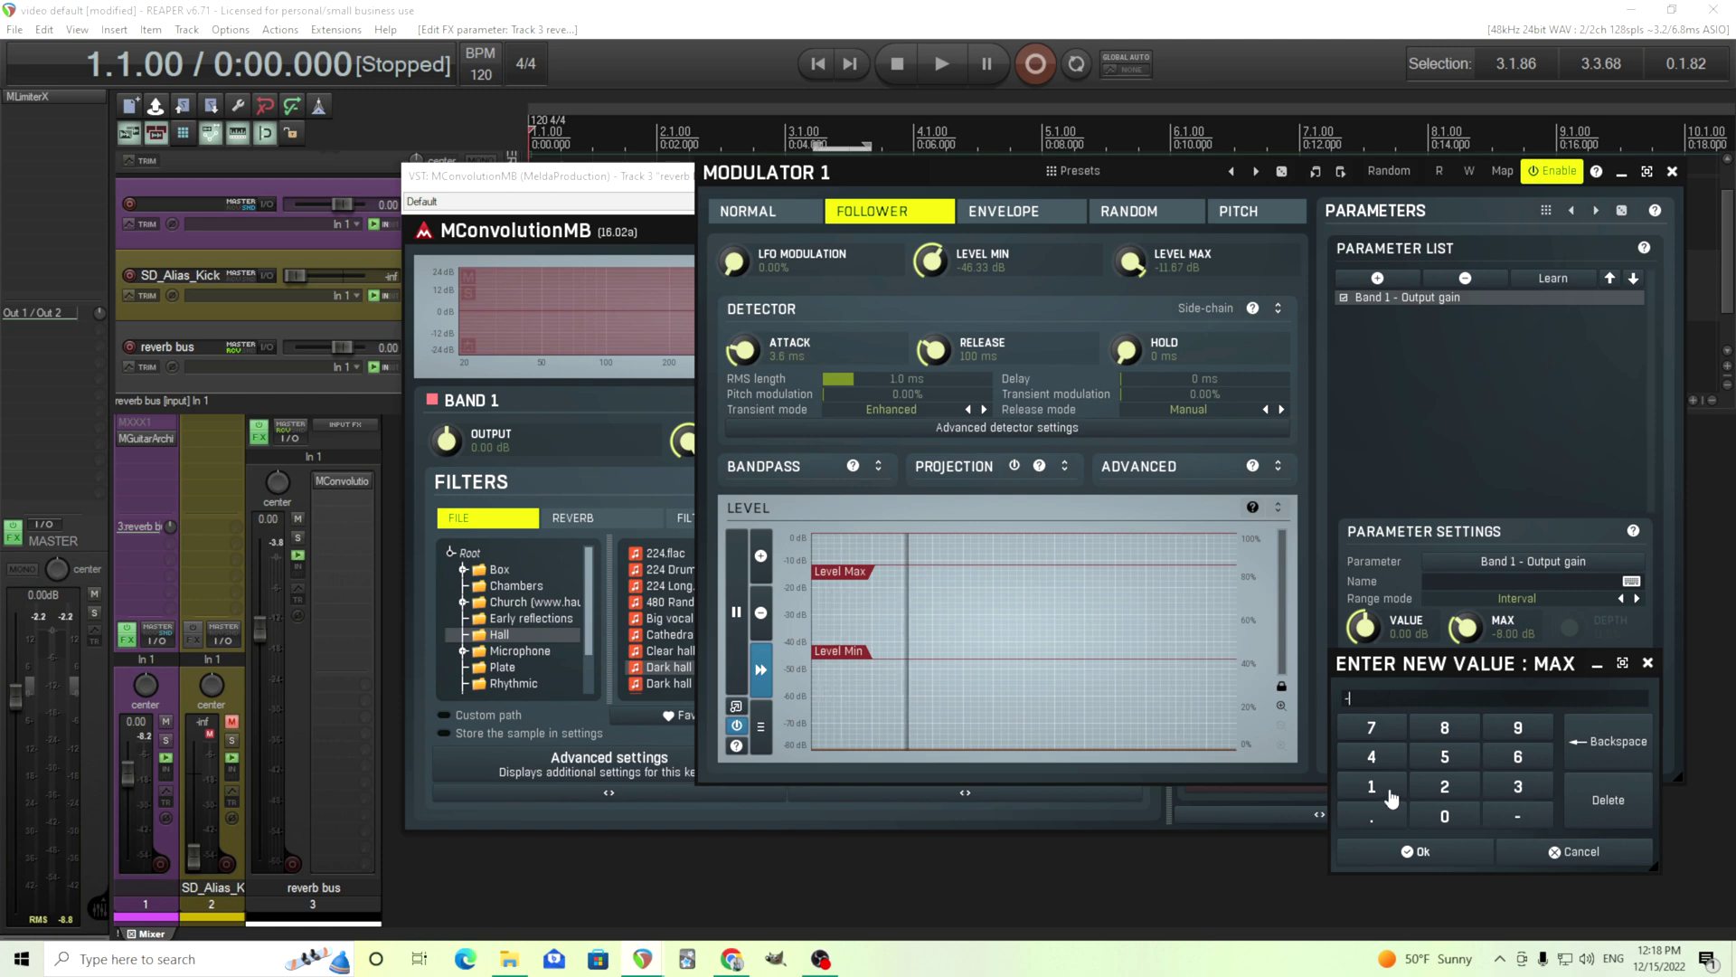
left_click(1371, 786)
left_click(1445, 803)
left_click(1416, 851)
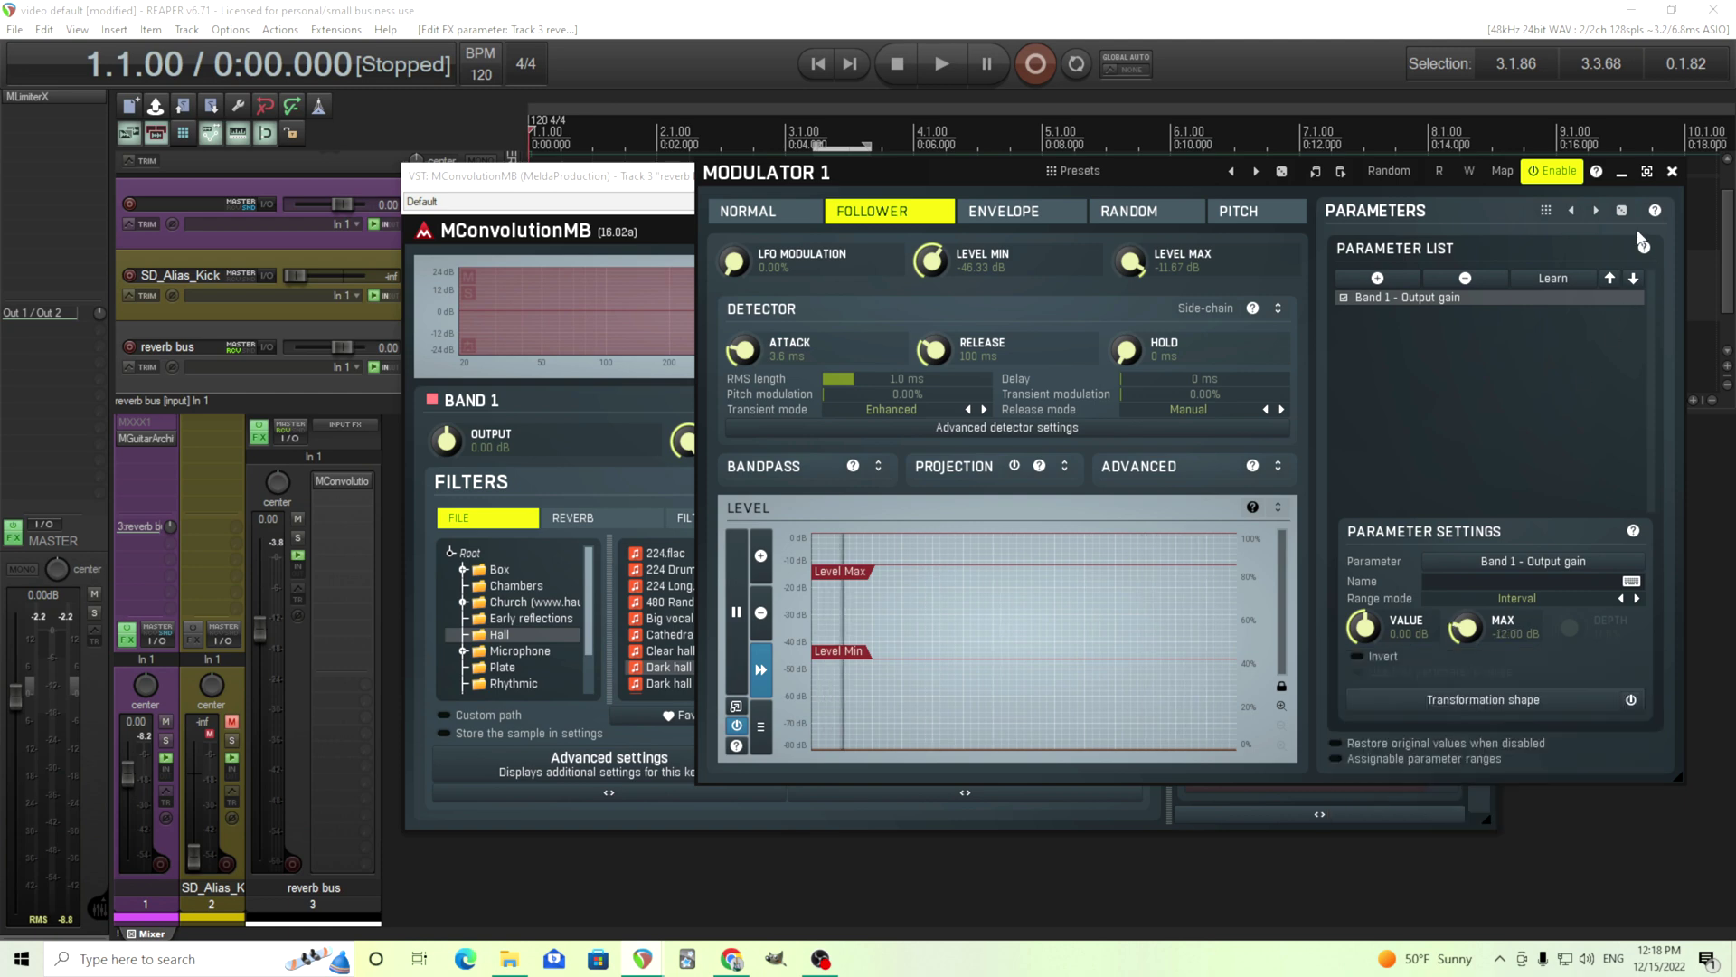
- Close the modulator and audition the ducked reverb bus
left_click(1672, 173)
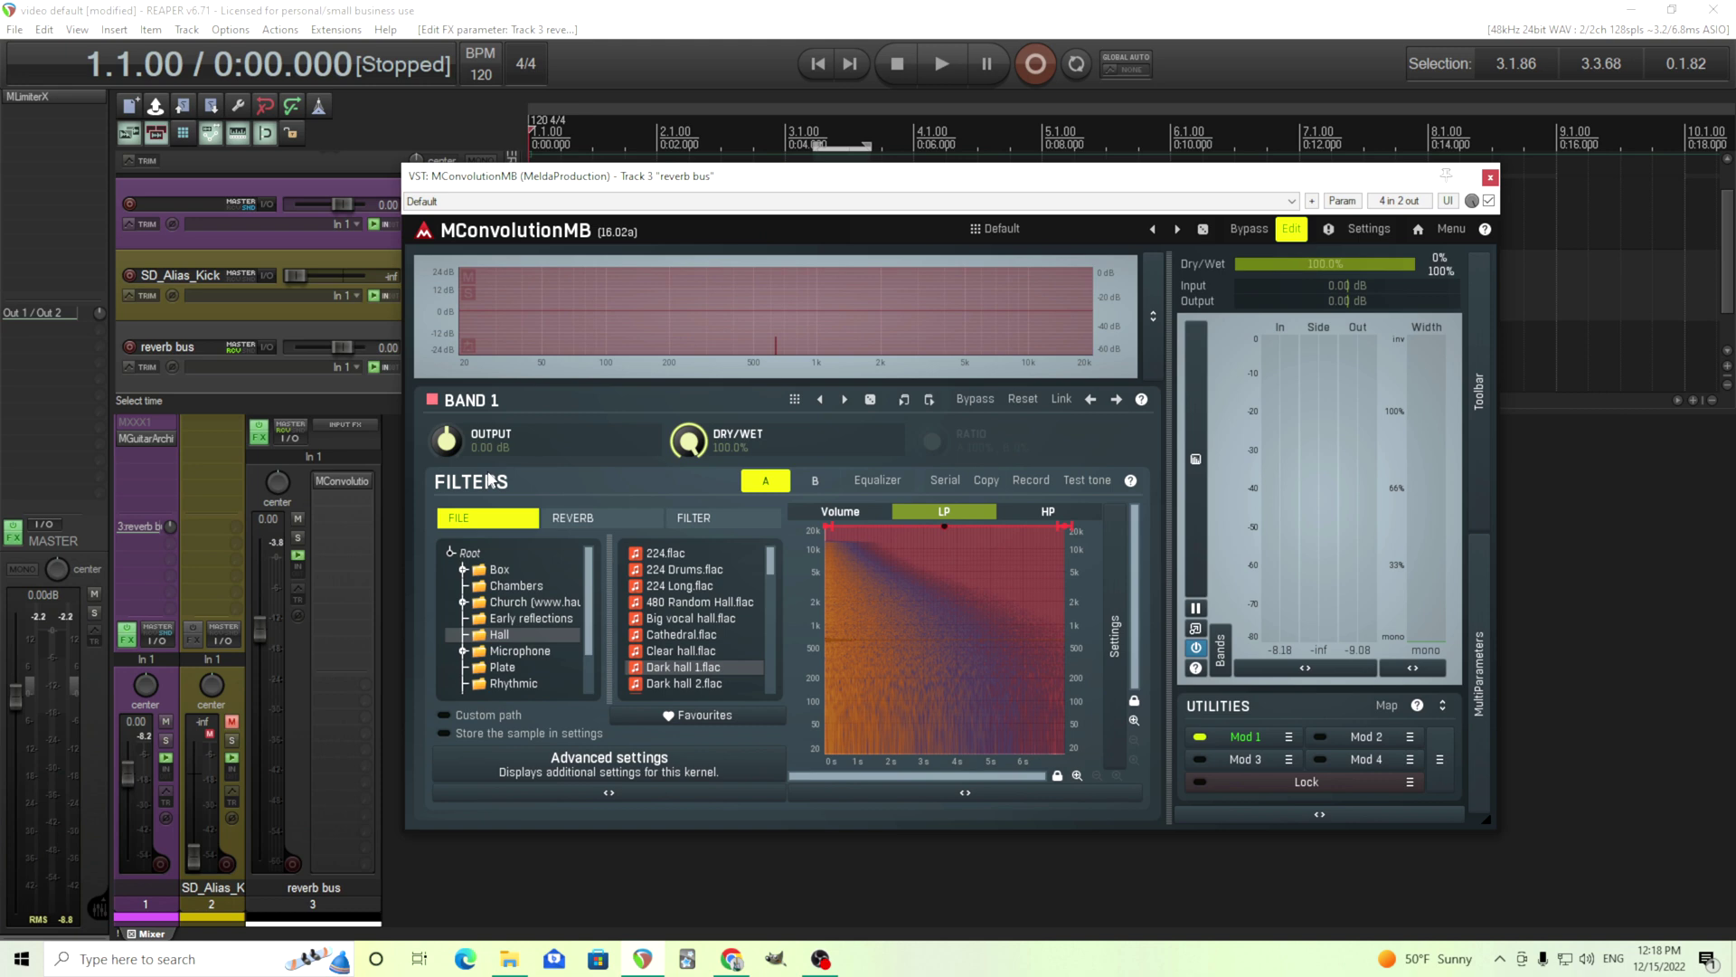
left_click(928, 76)
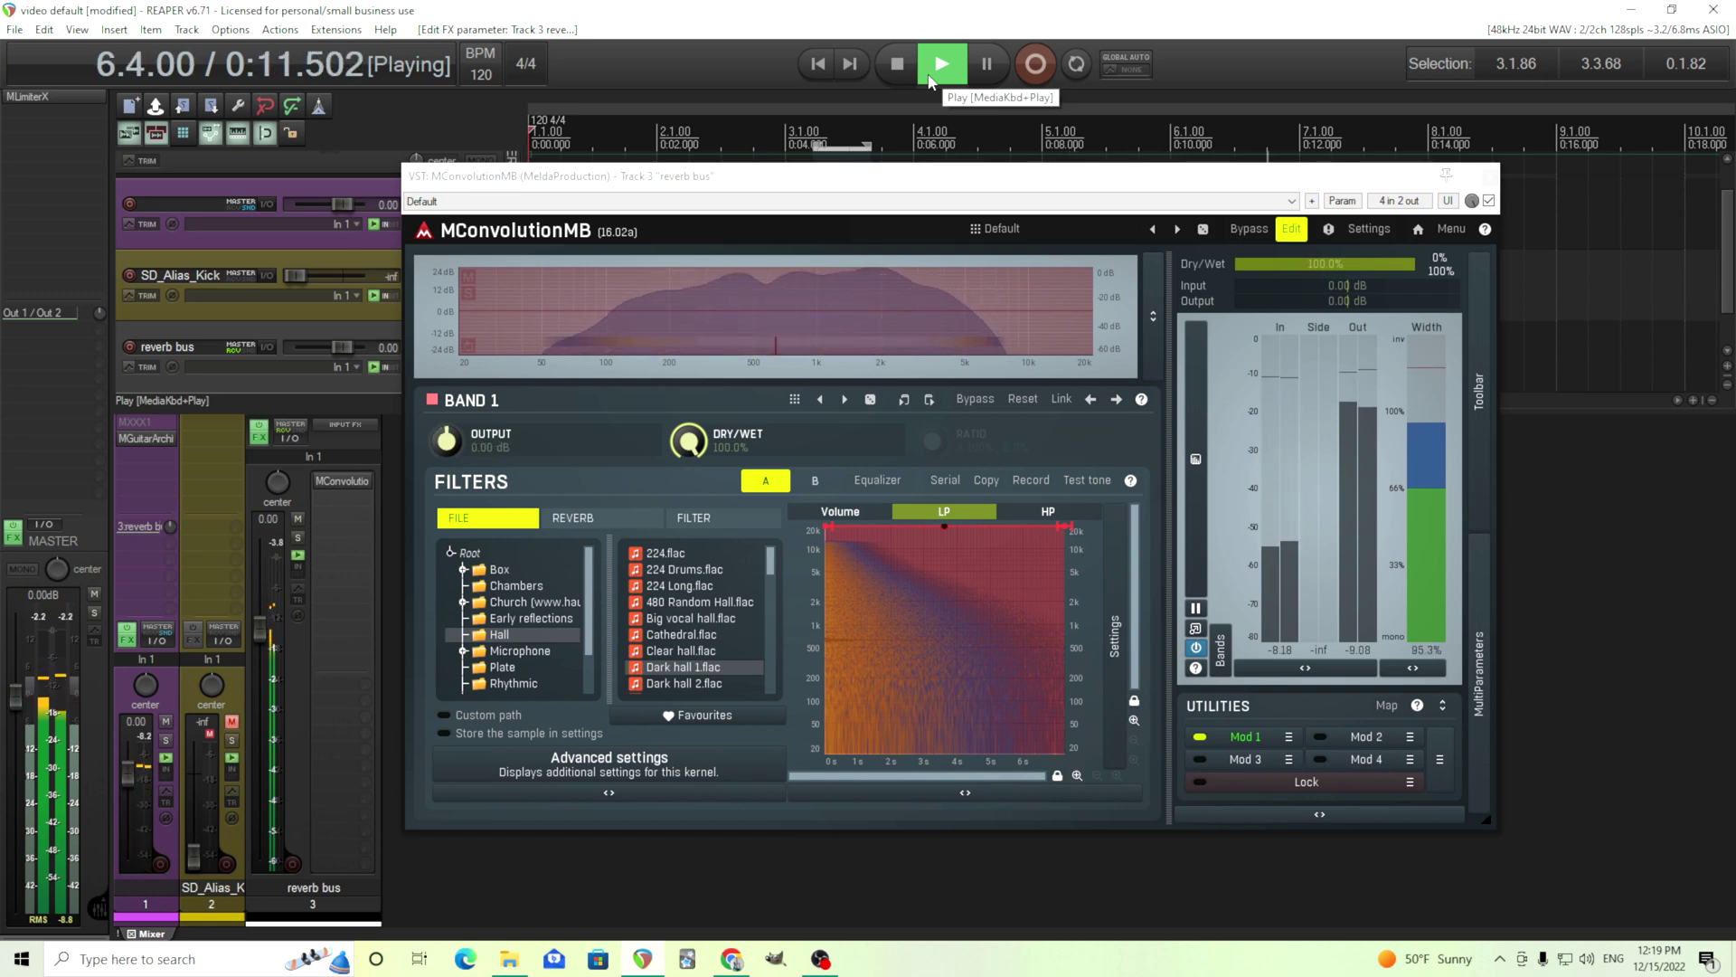
left_click(900, 78)
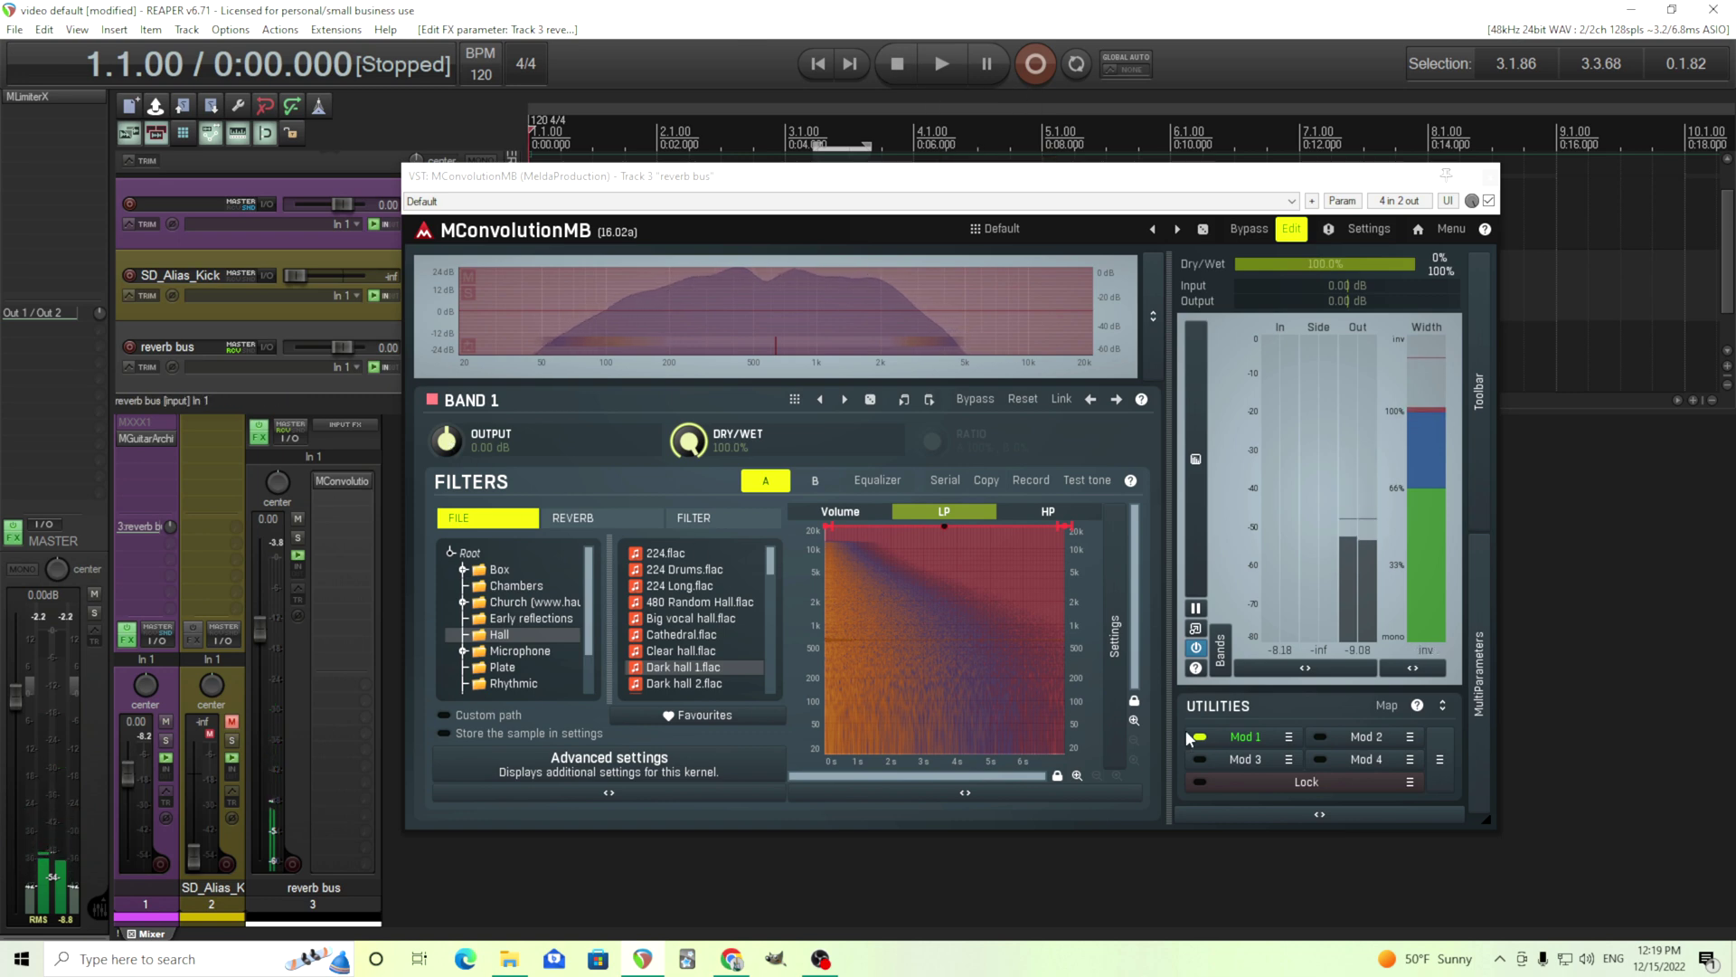
- Cap Modulator 1's output-gain maximum at -10 dB and lengthen the follower release to 587 ms
left_click(1241, 735)
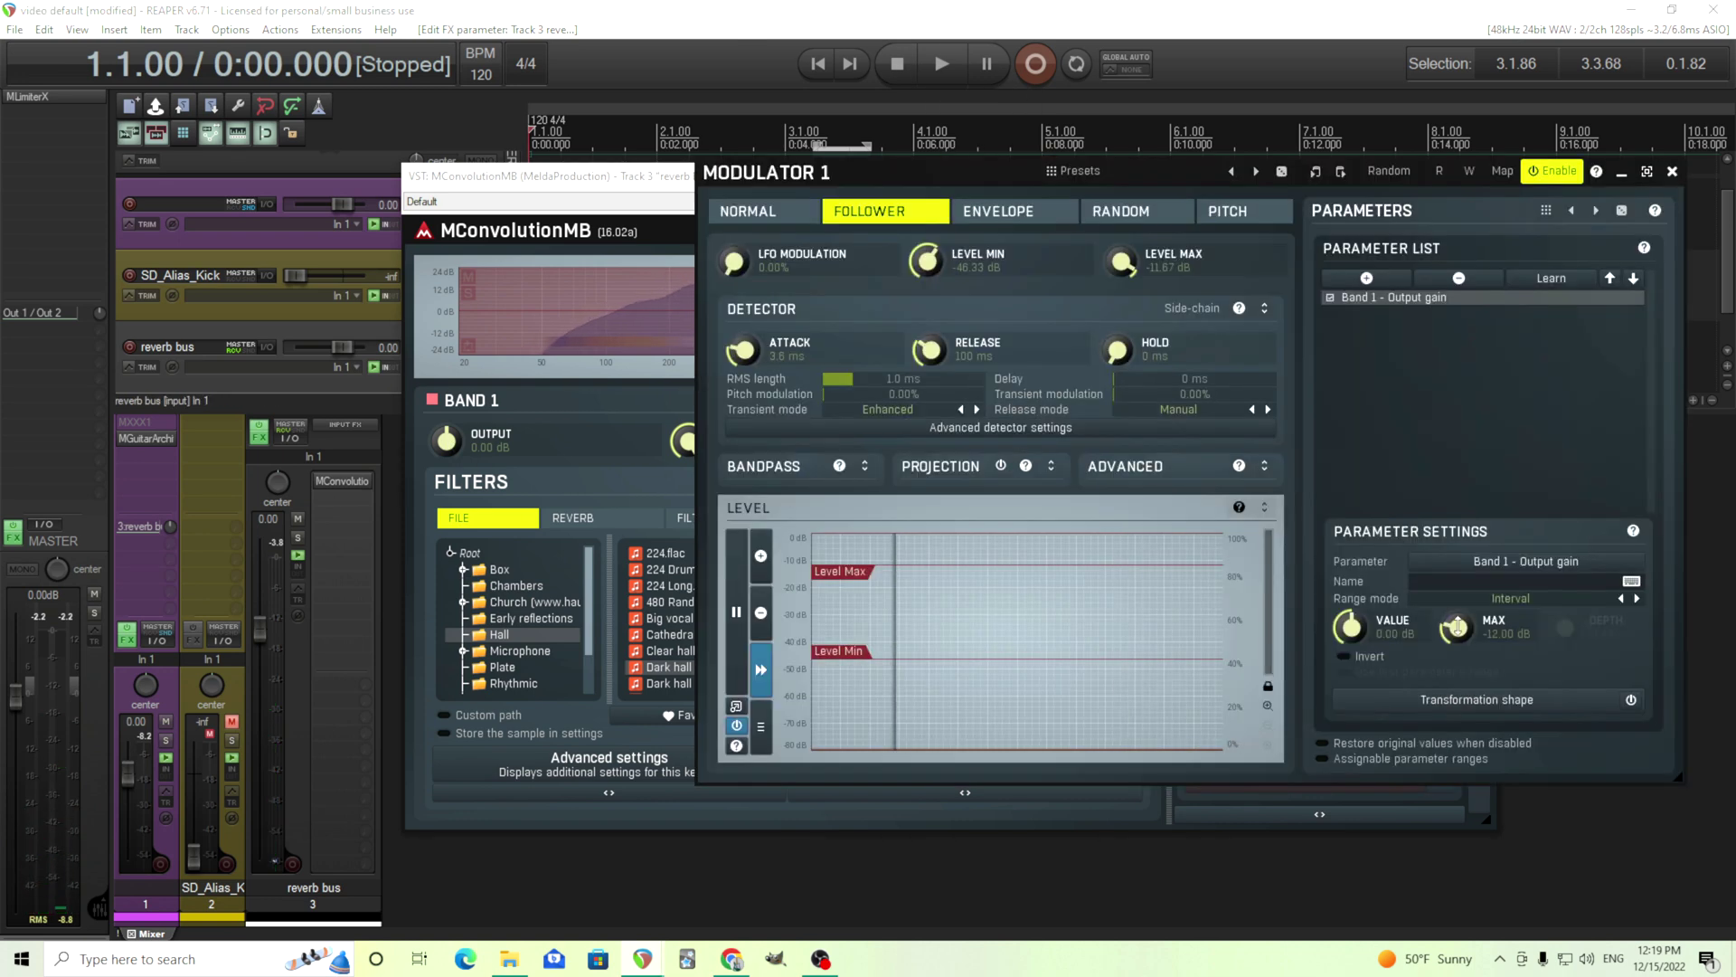
double_click(1458, 630)
type("-1")
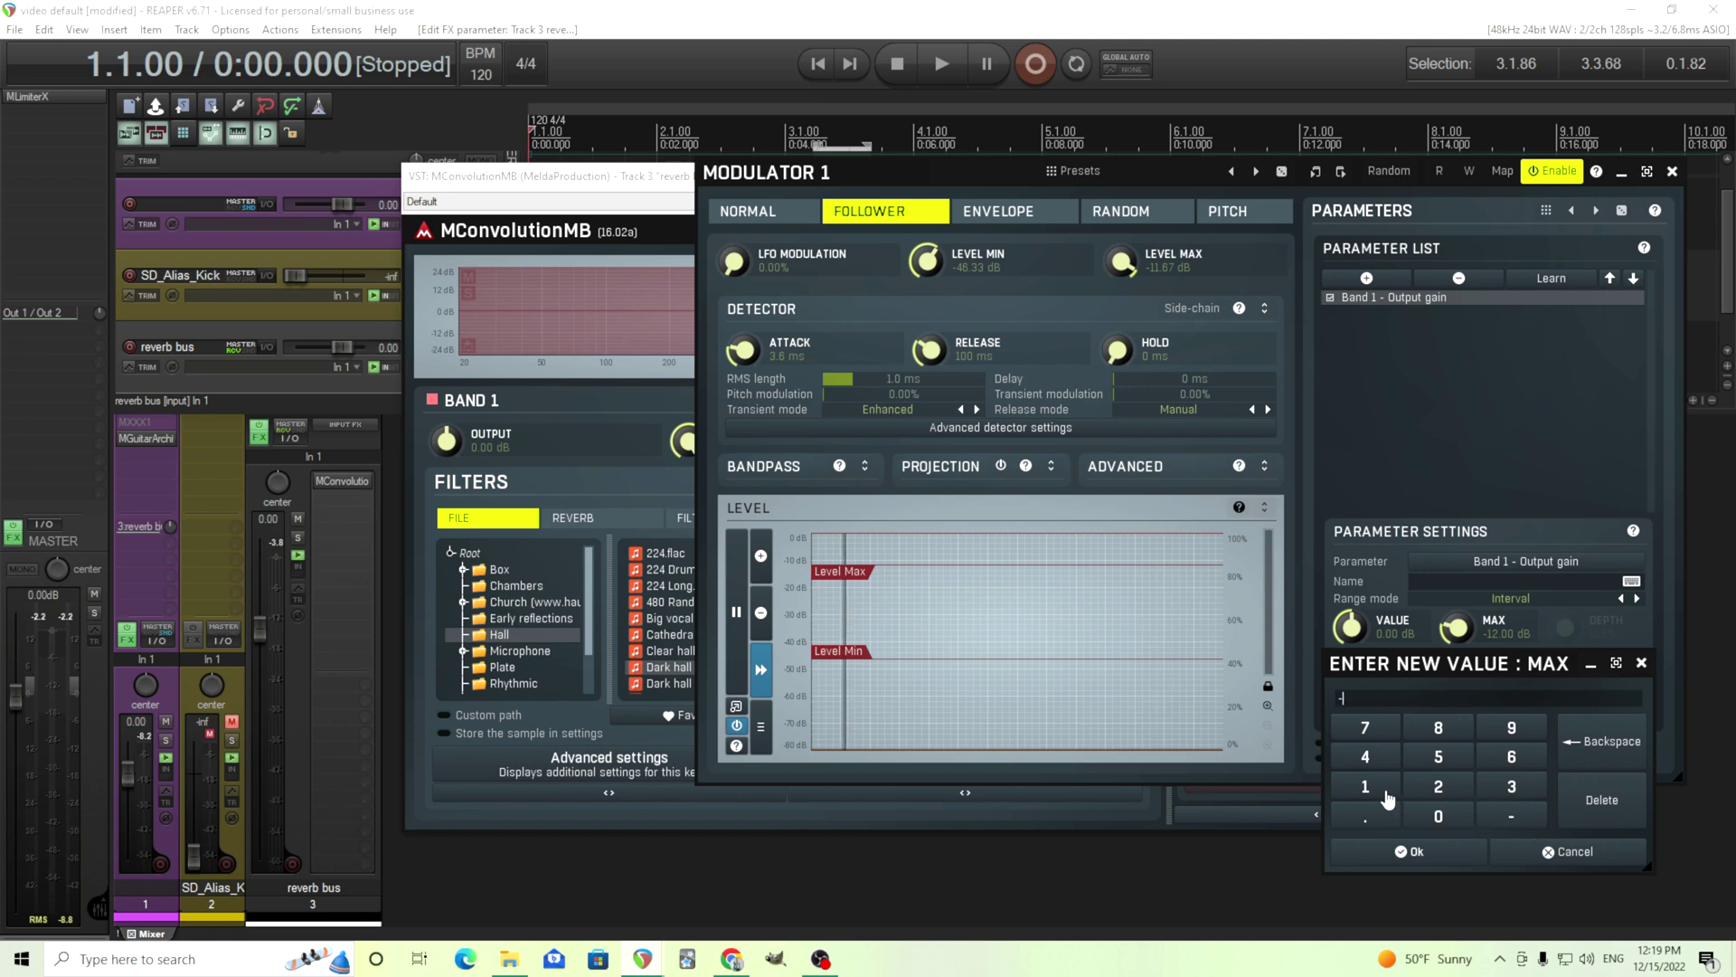
left_click(1436, 816)
left_click(1409, 851)
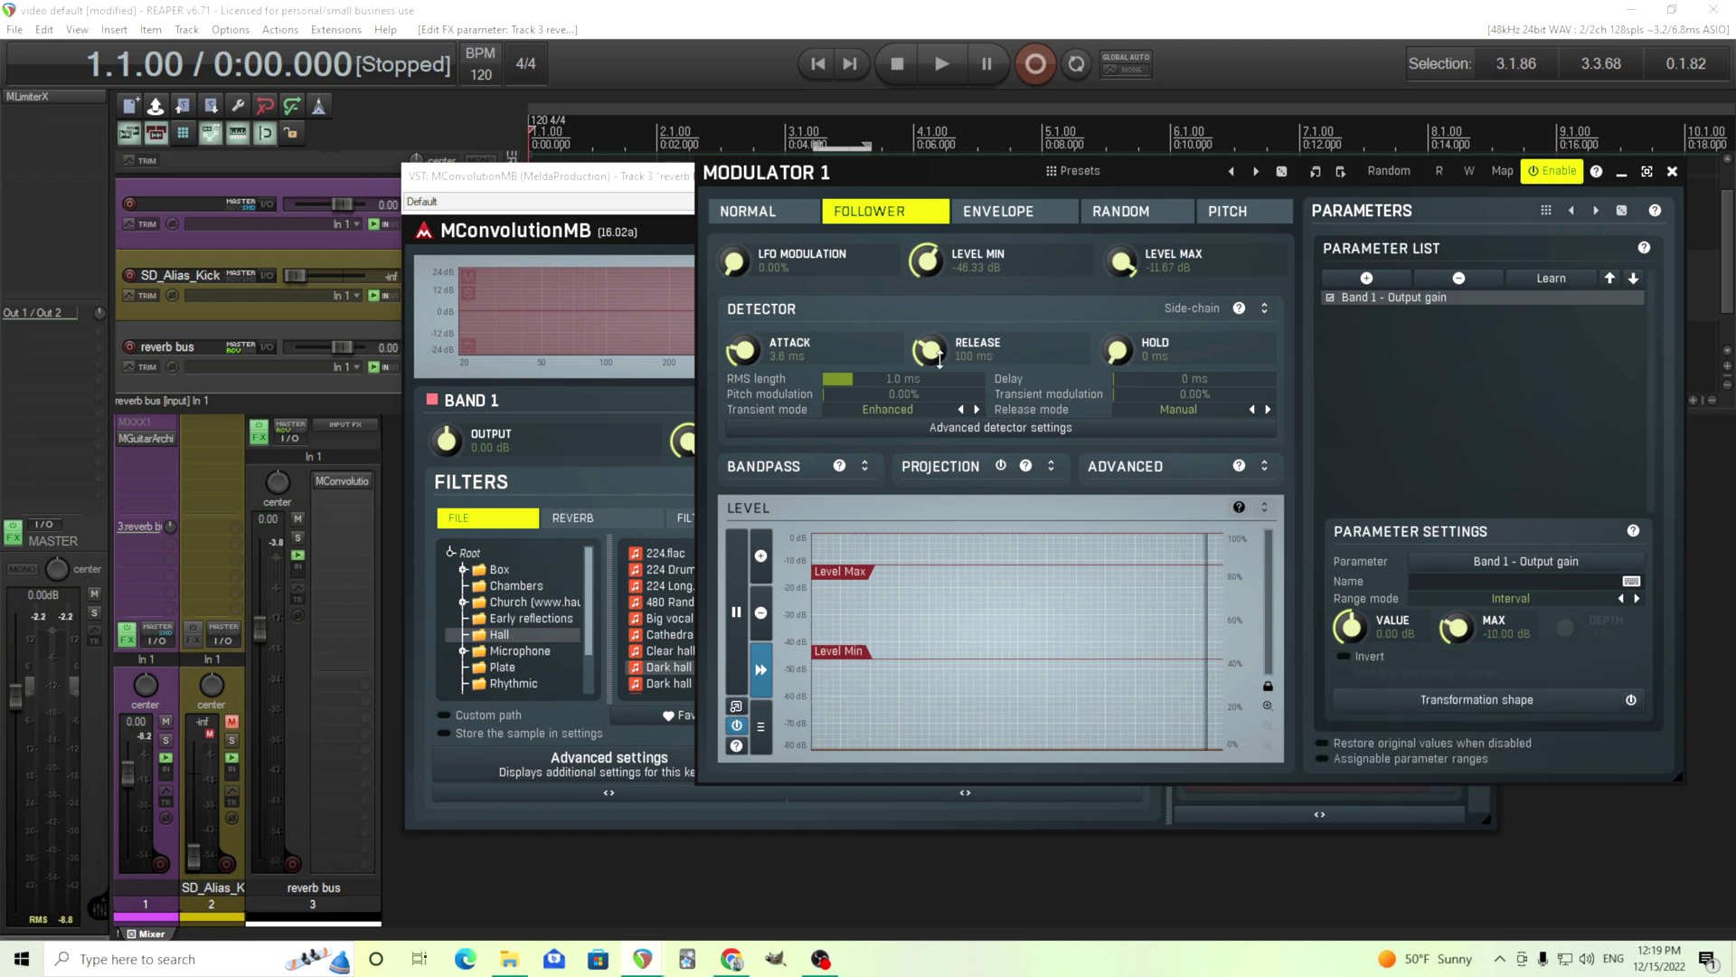
left_click_drag(940, 357, 940, 321)
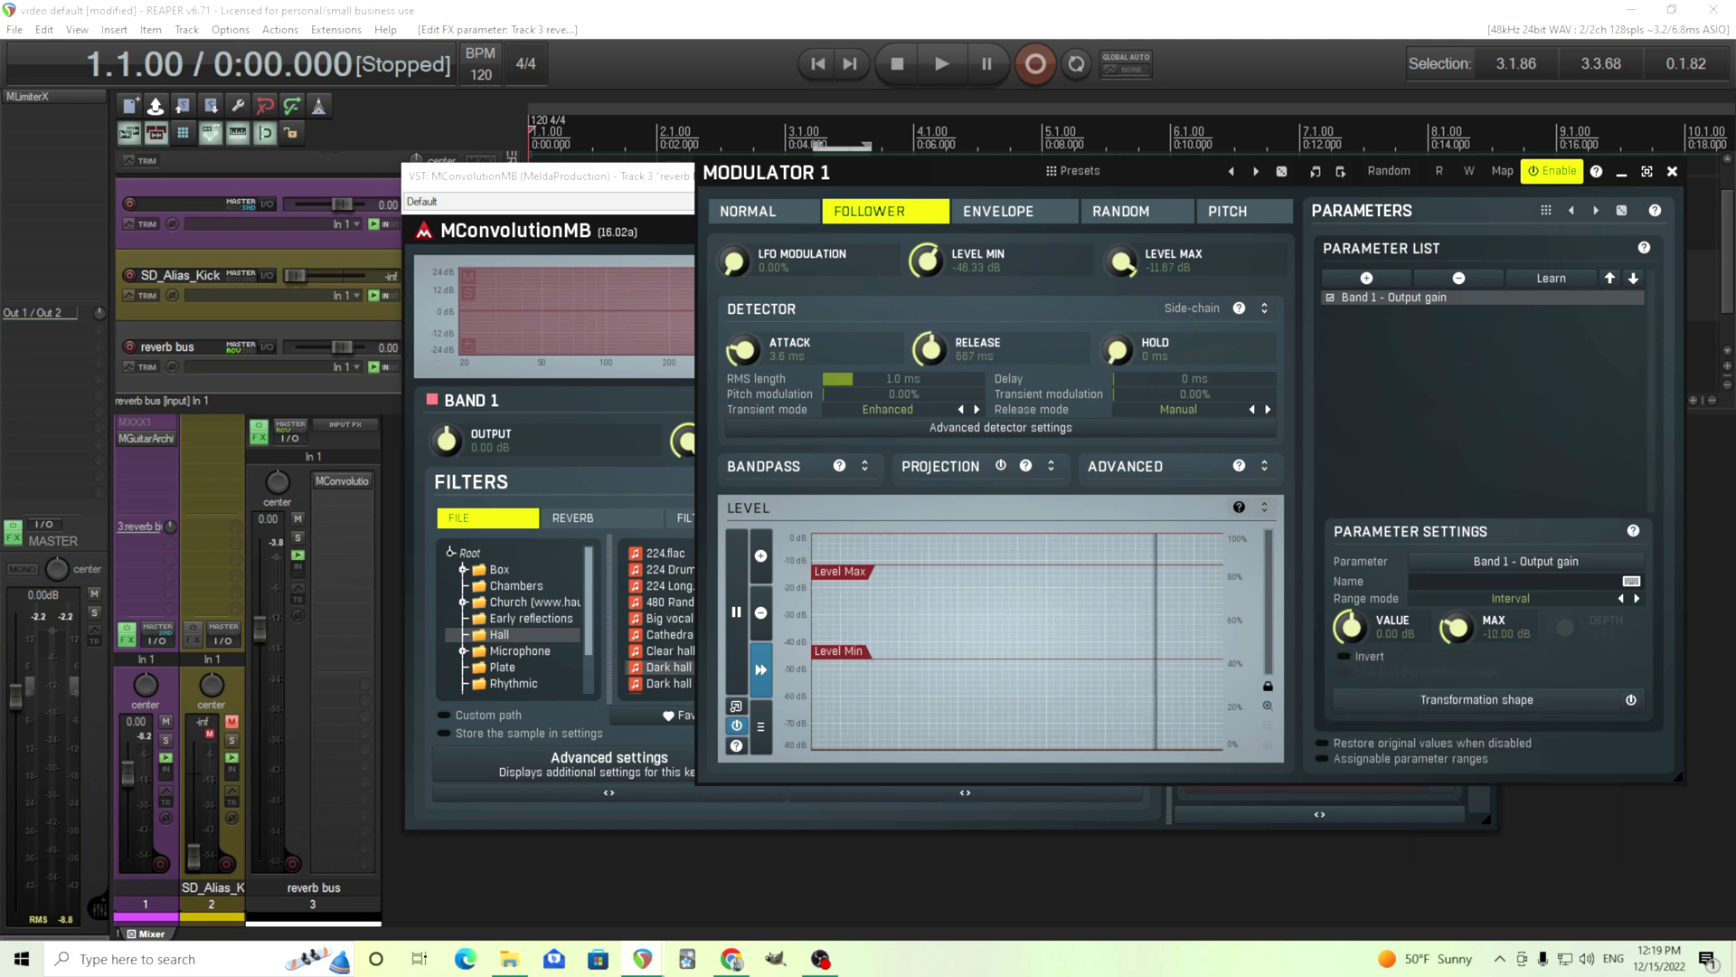
left_click(1672, 171)
left_click(940, 78)
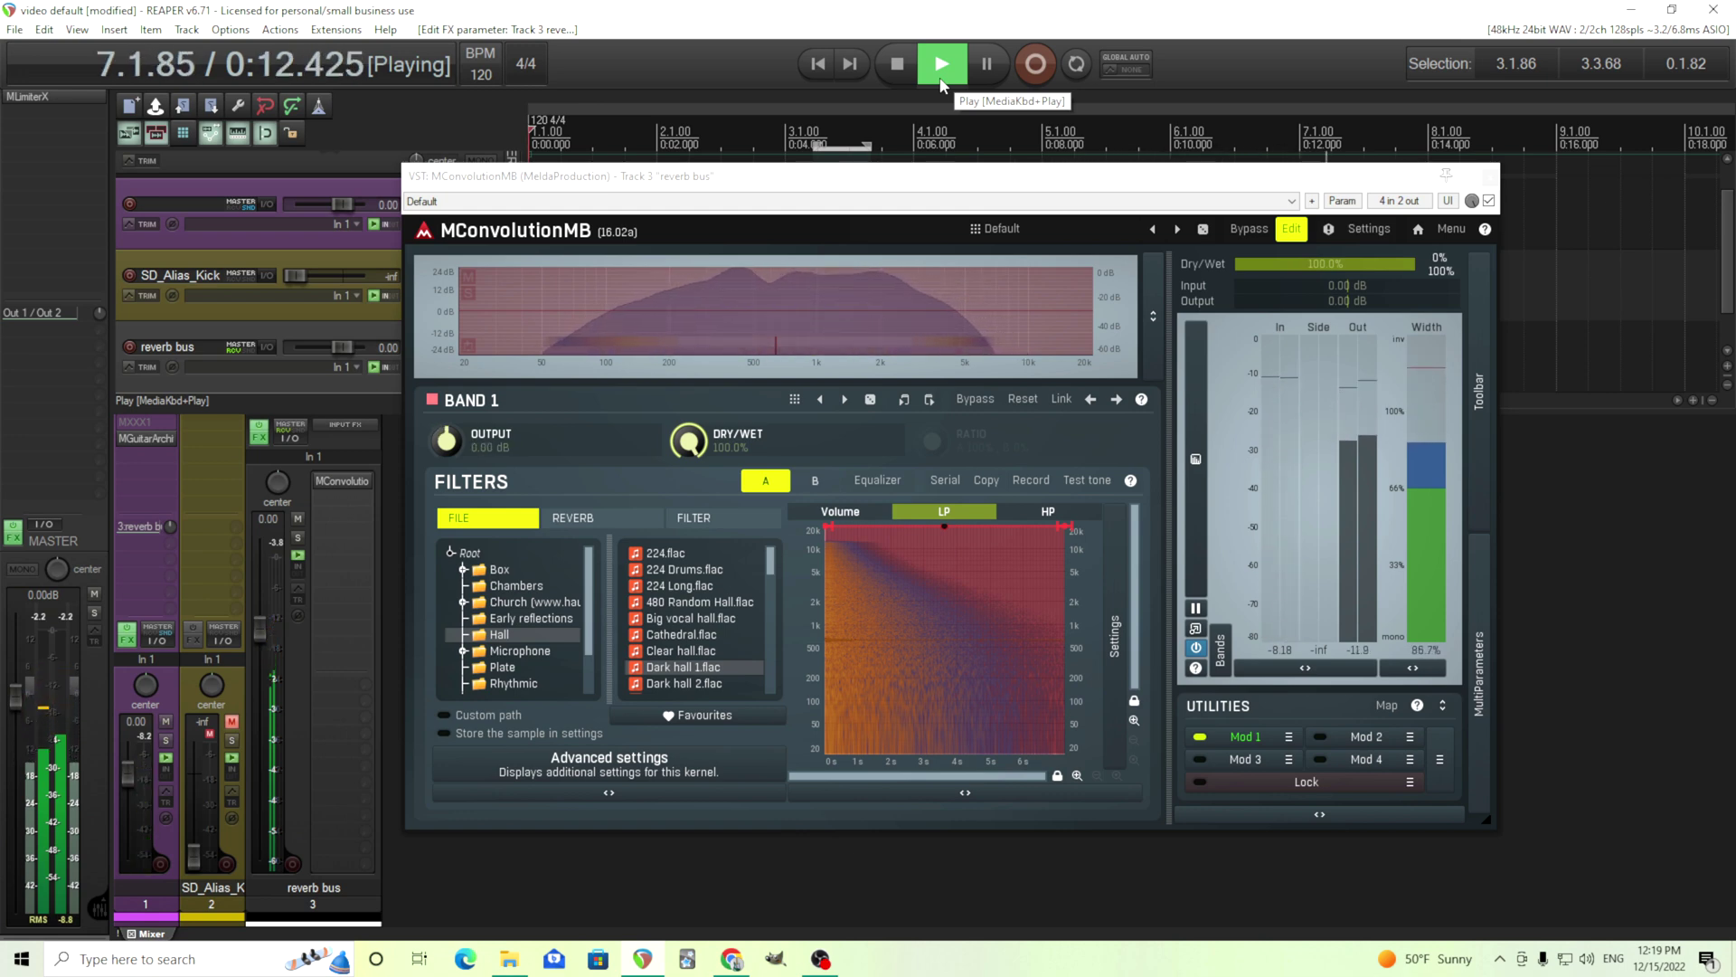
key("space")
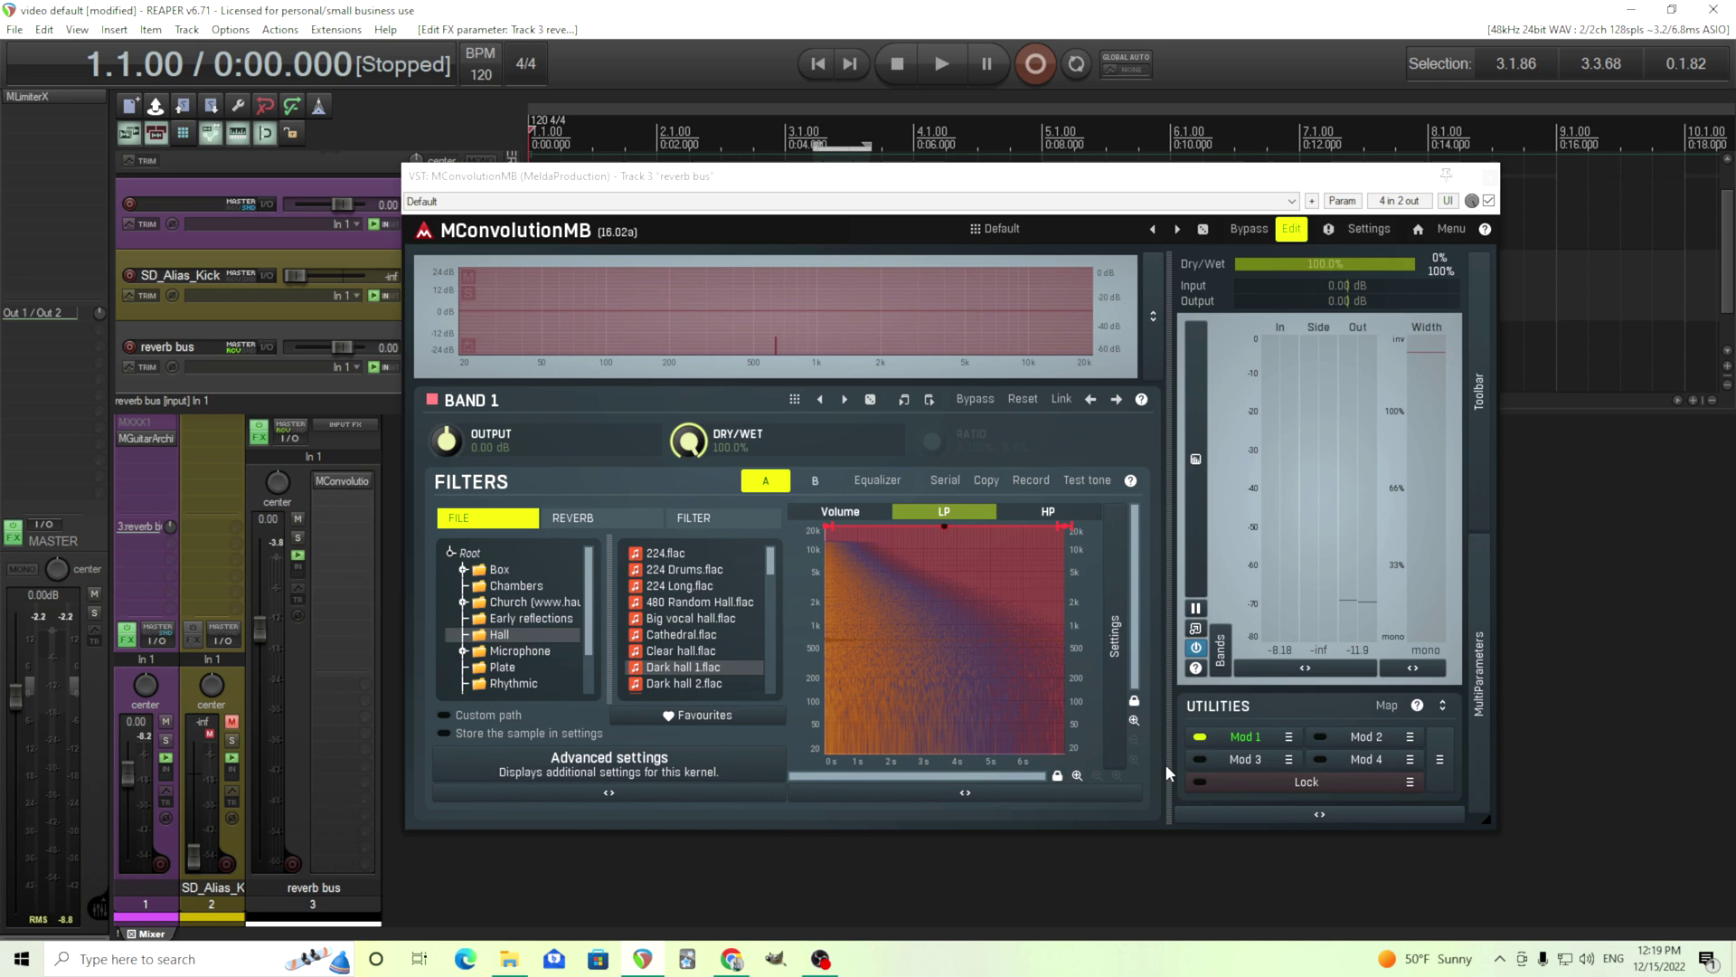
left_click(1244, 738)
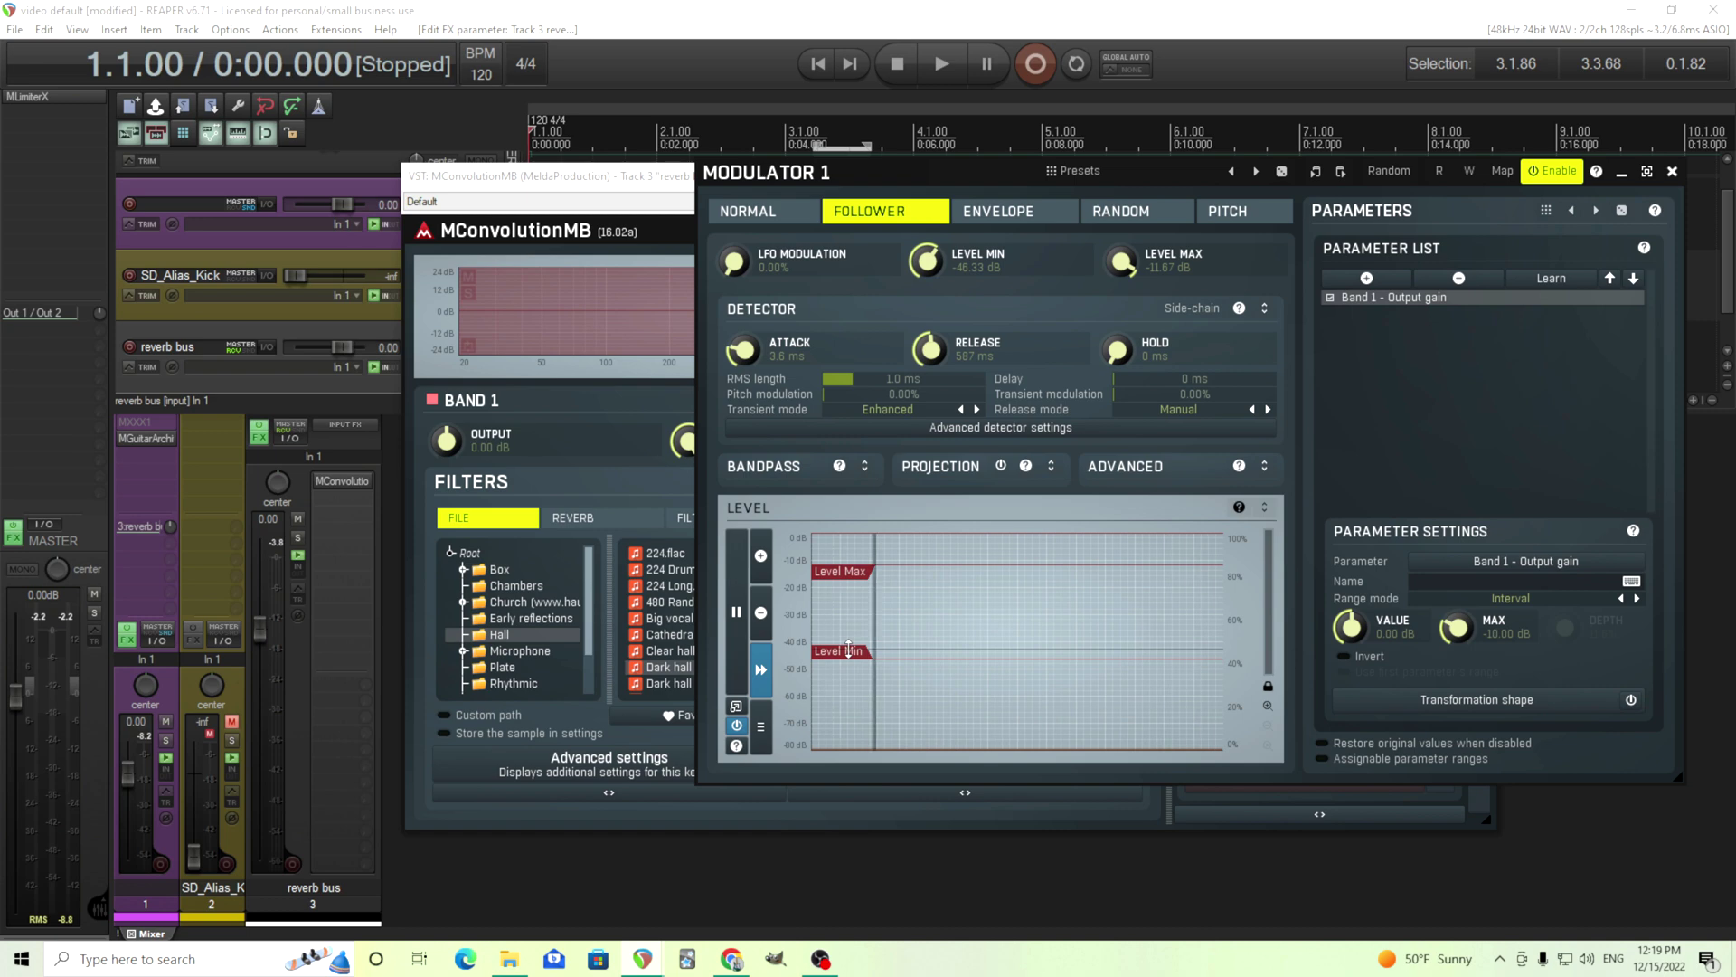
mouse_move(848, 648)
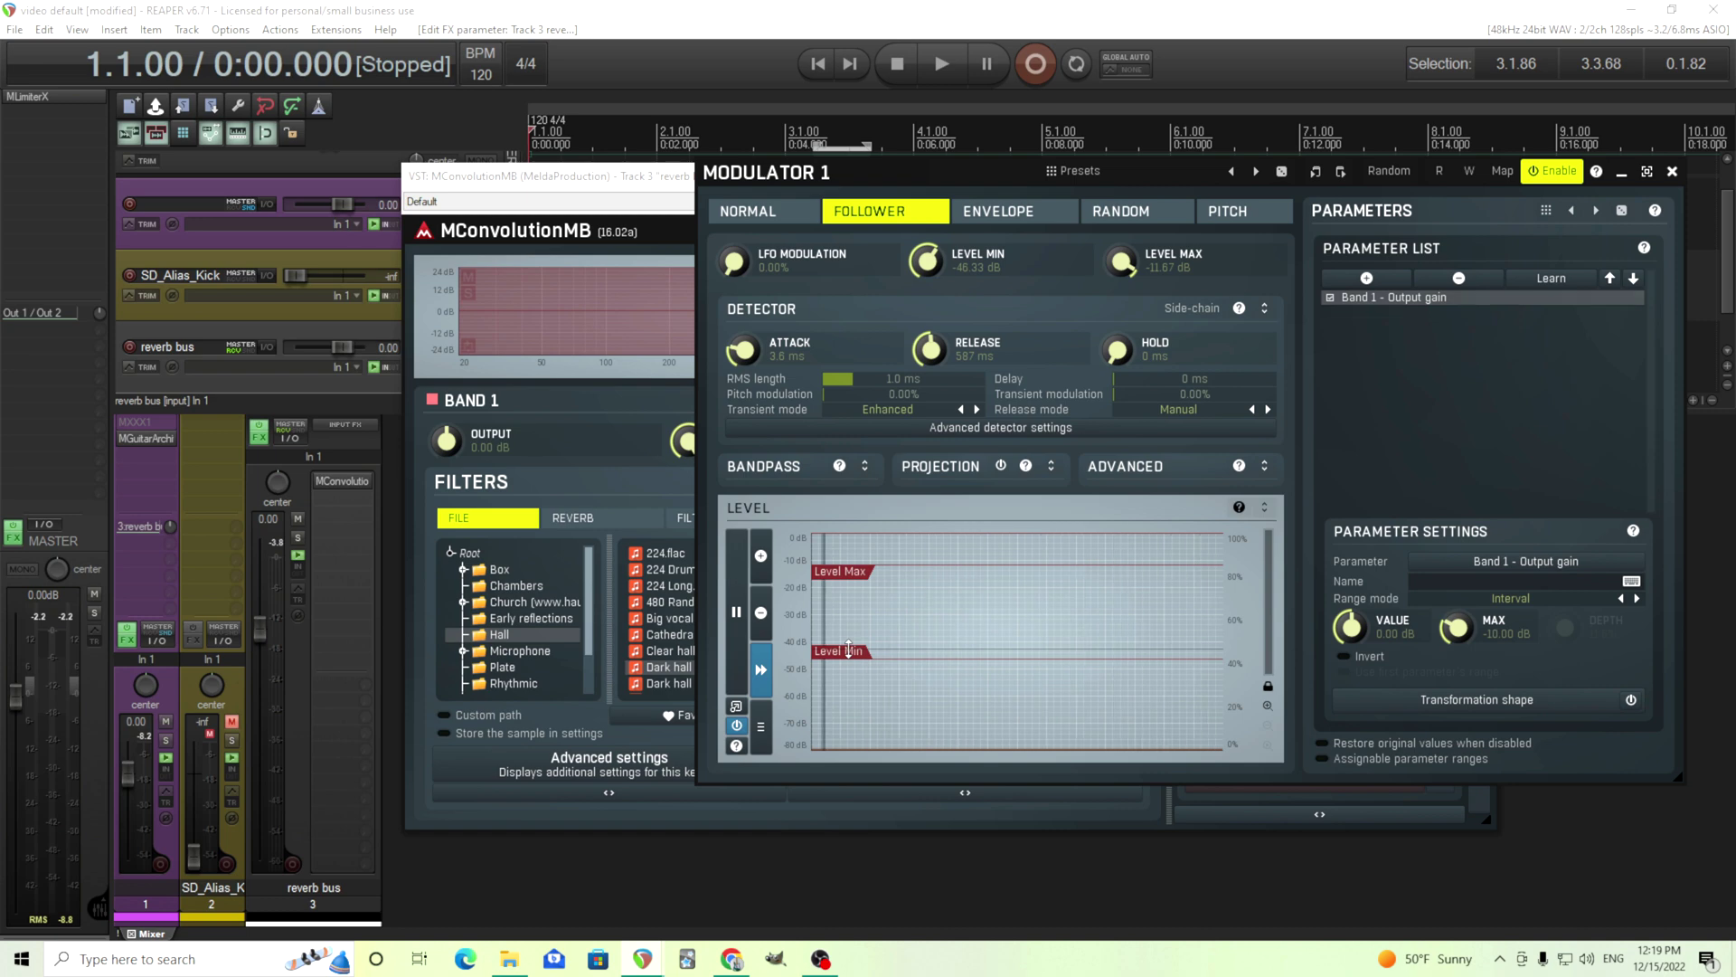
left_click(866, 468)
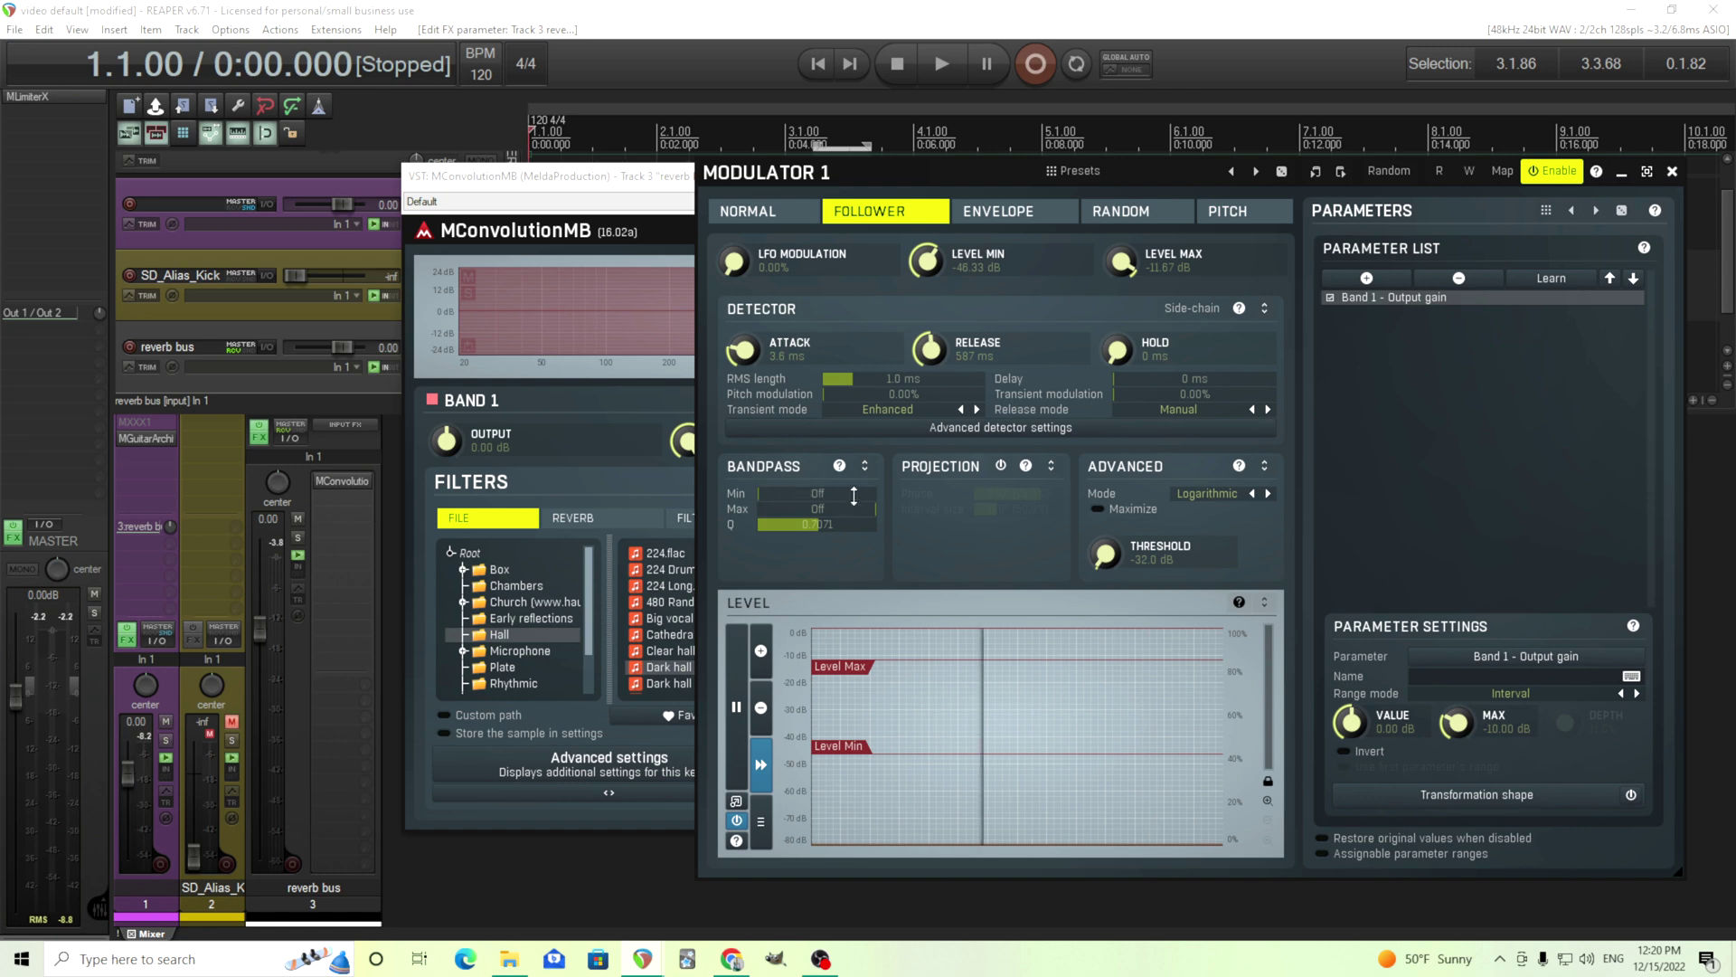
left_click(865, 466)
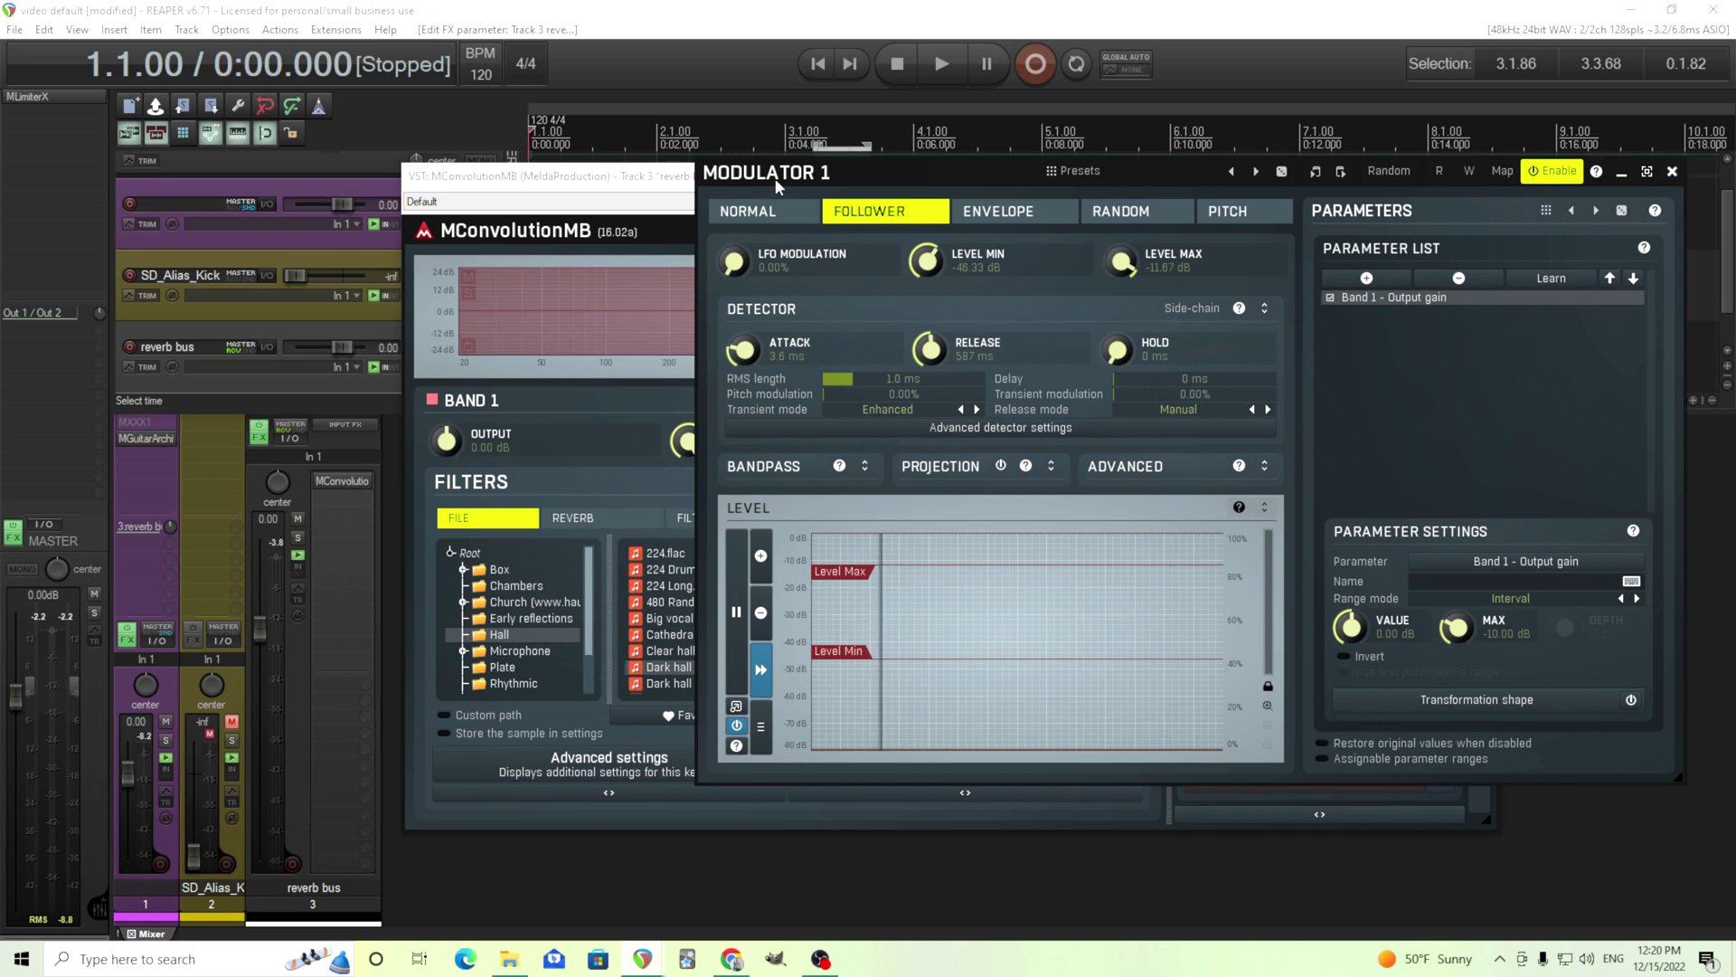
mouse_move(774, 177)
left_mouse_down()
mouse_move(789, 279)
mouse_move(764, 208)
left_mouse_up()
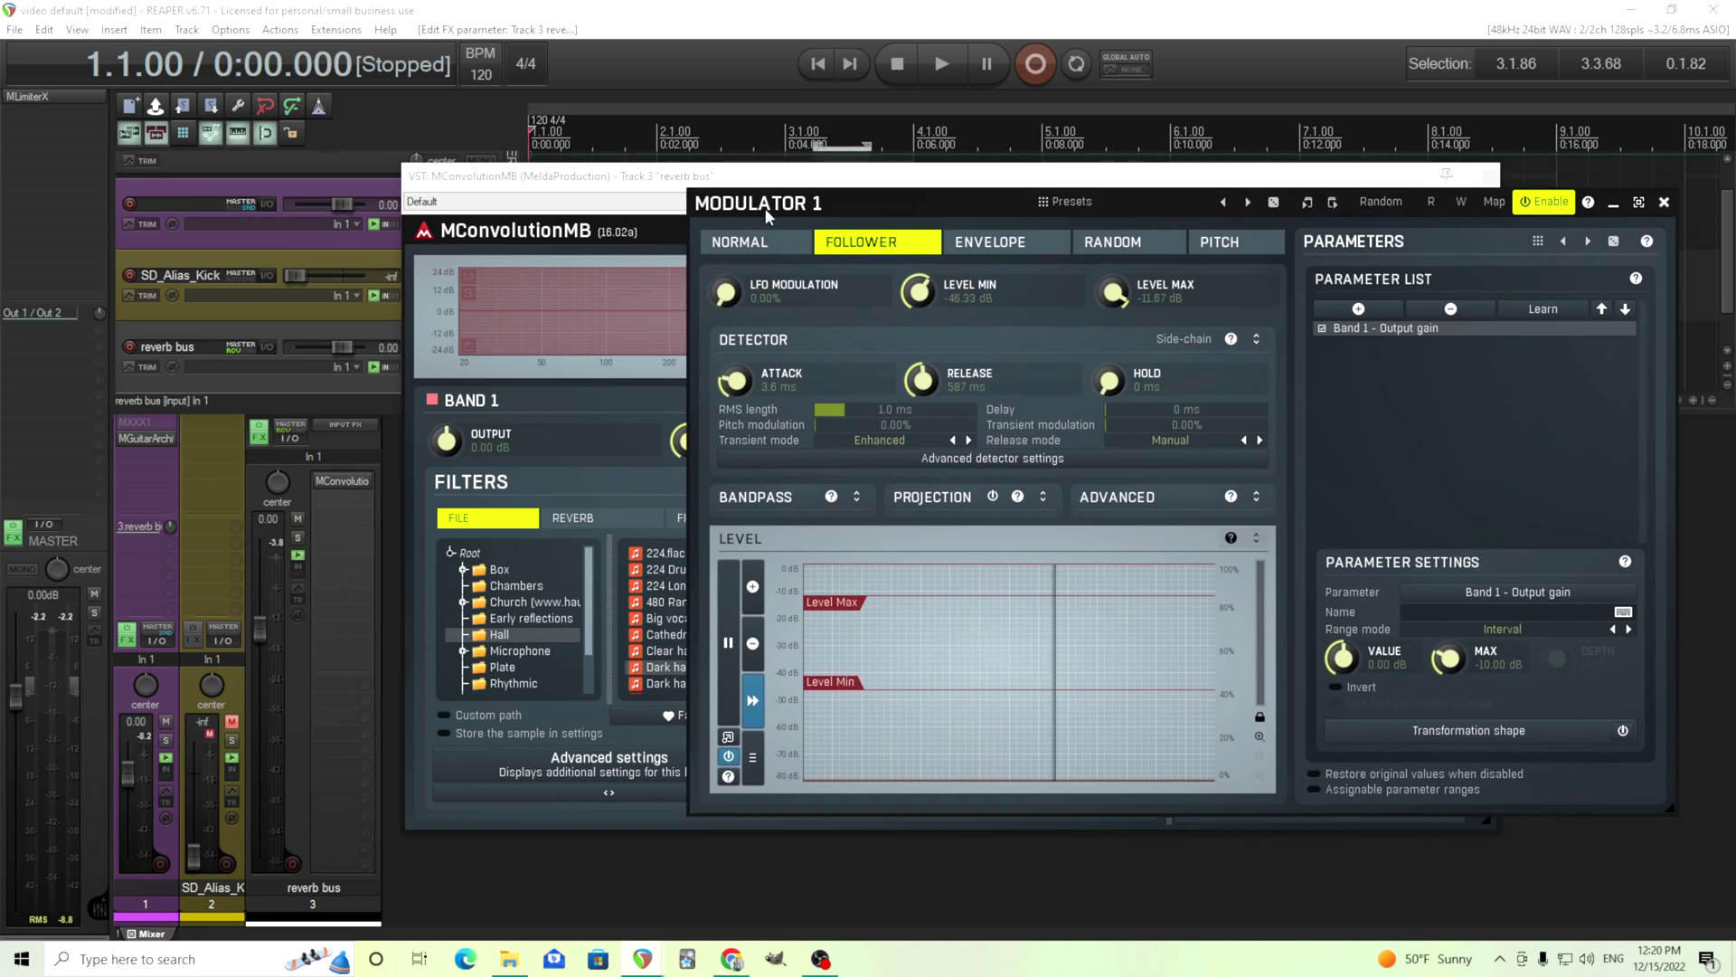
- Close the plugin windows and unmute SD_Alias_Kick with its volume reset to 0 dB
left_click(1663, 202)
left_click(1490, 178)
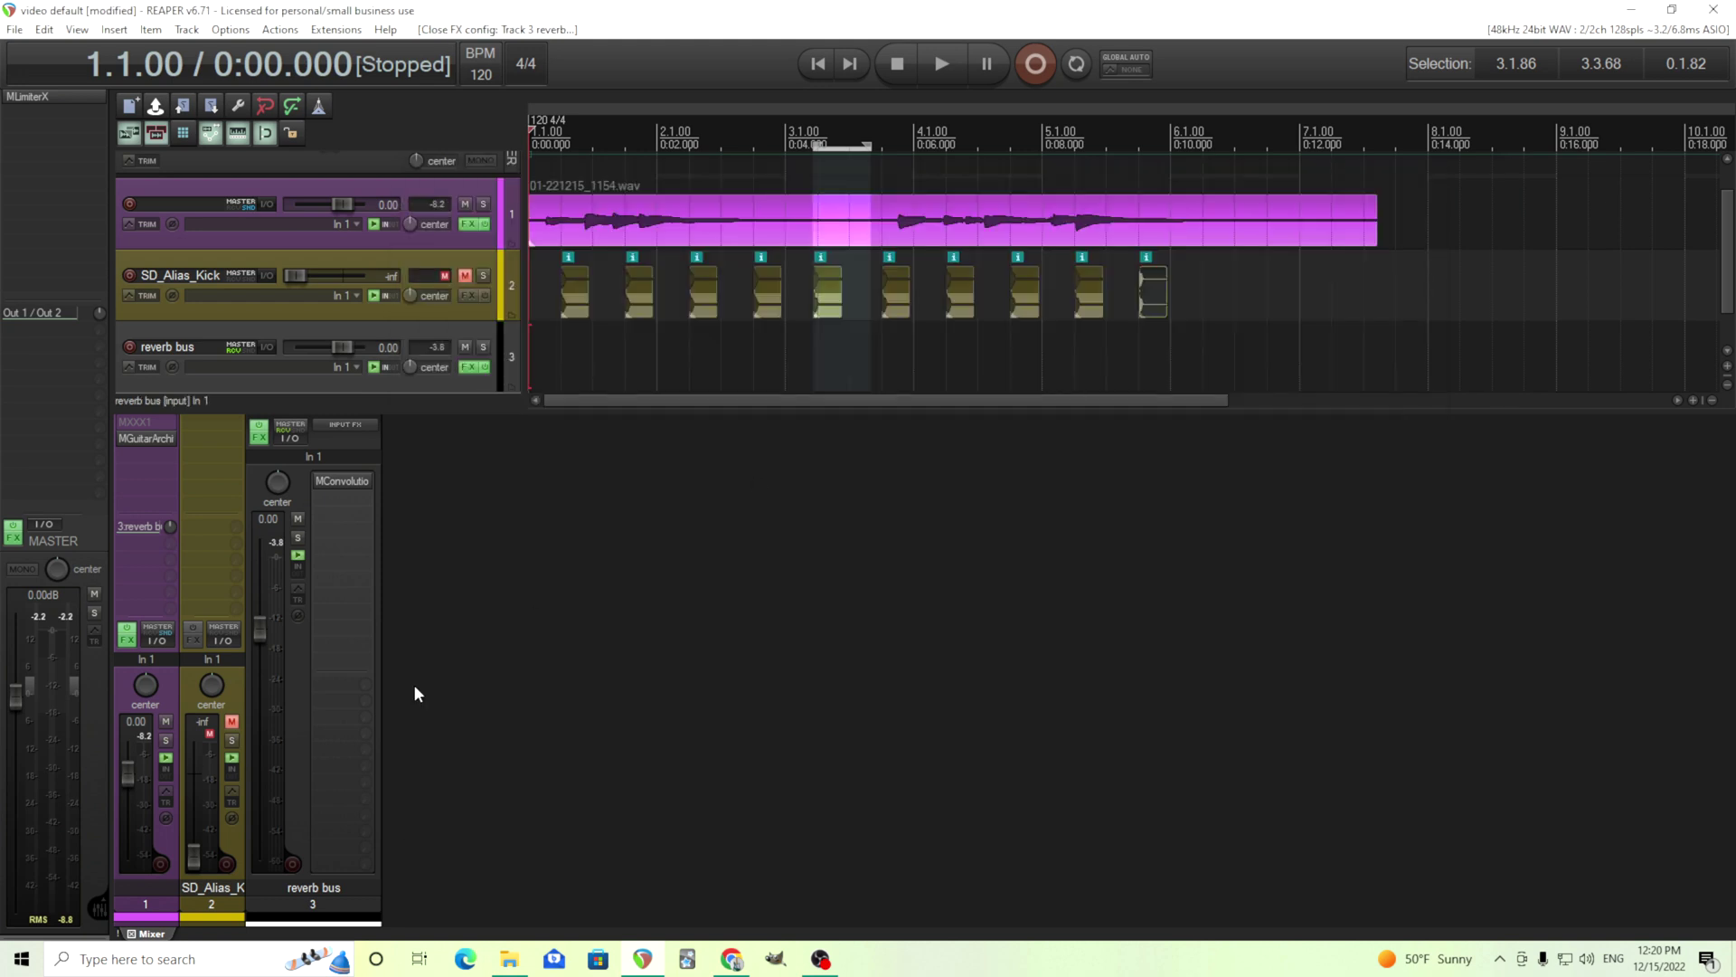
left_click(231, 722)
double_click(194, 864)
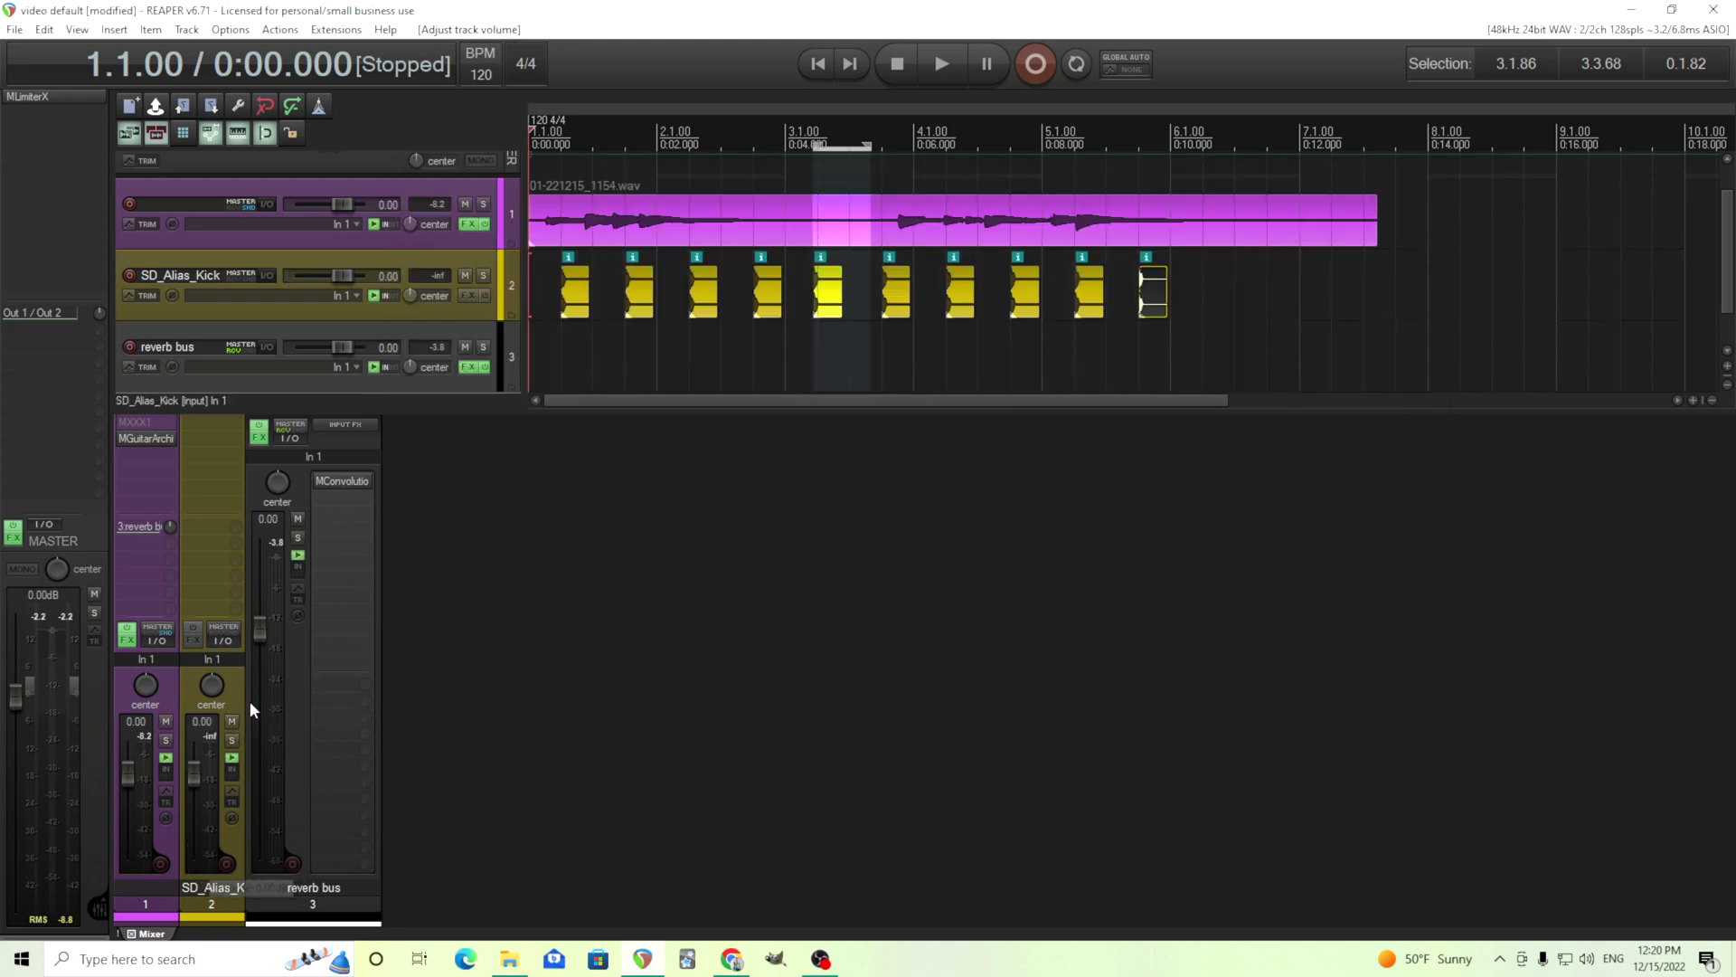
- Audition the kick alone with the guitar muted, then unmute the guitar and reopen MConvolutionMB
left_click(165, 723)
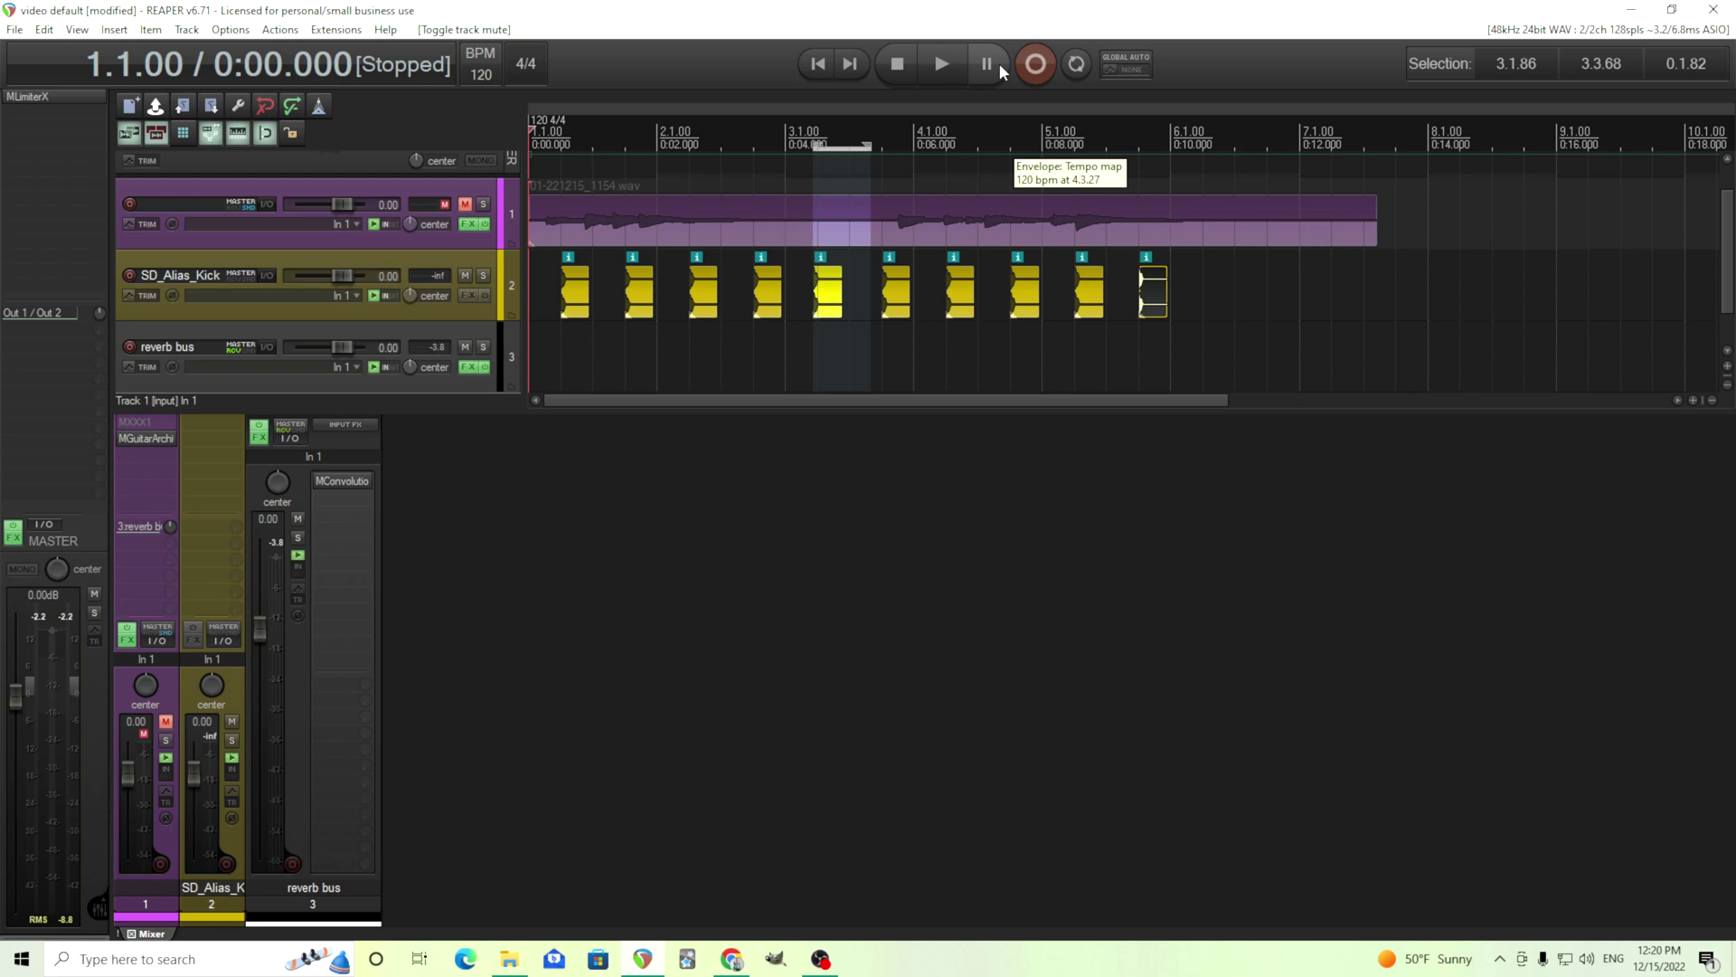
left_click(947, 62)
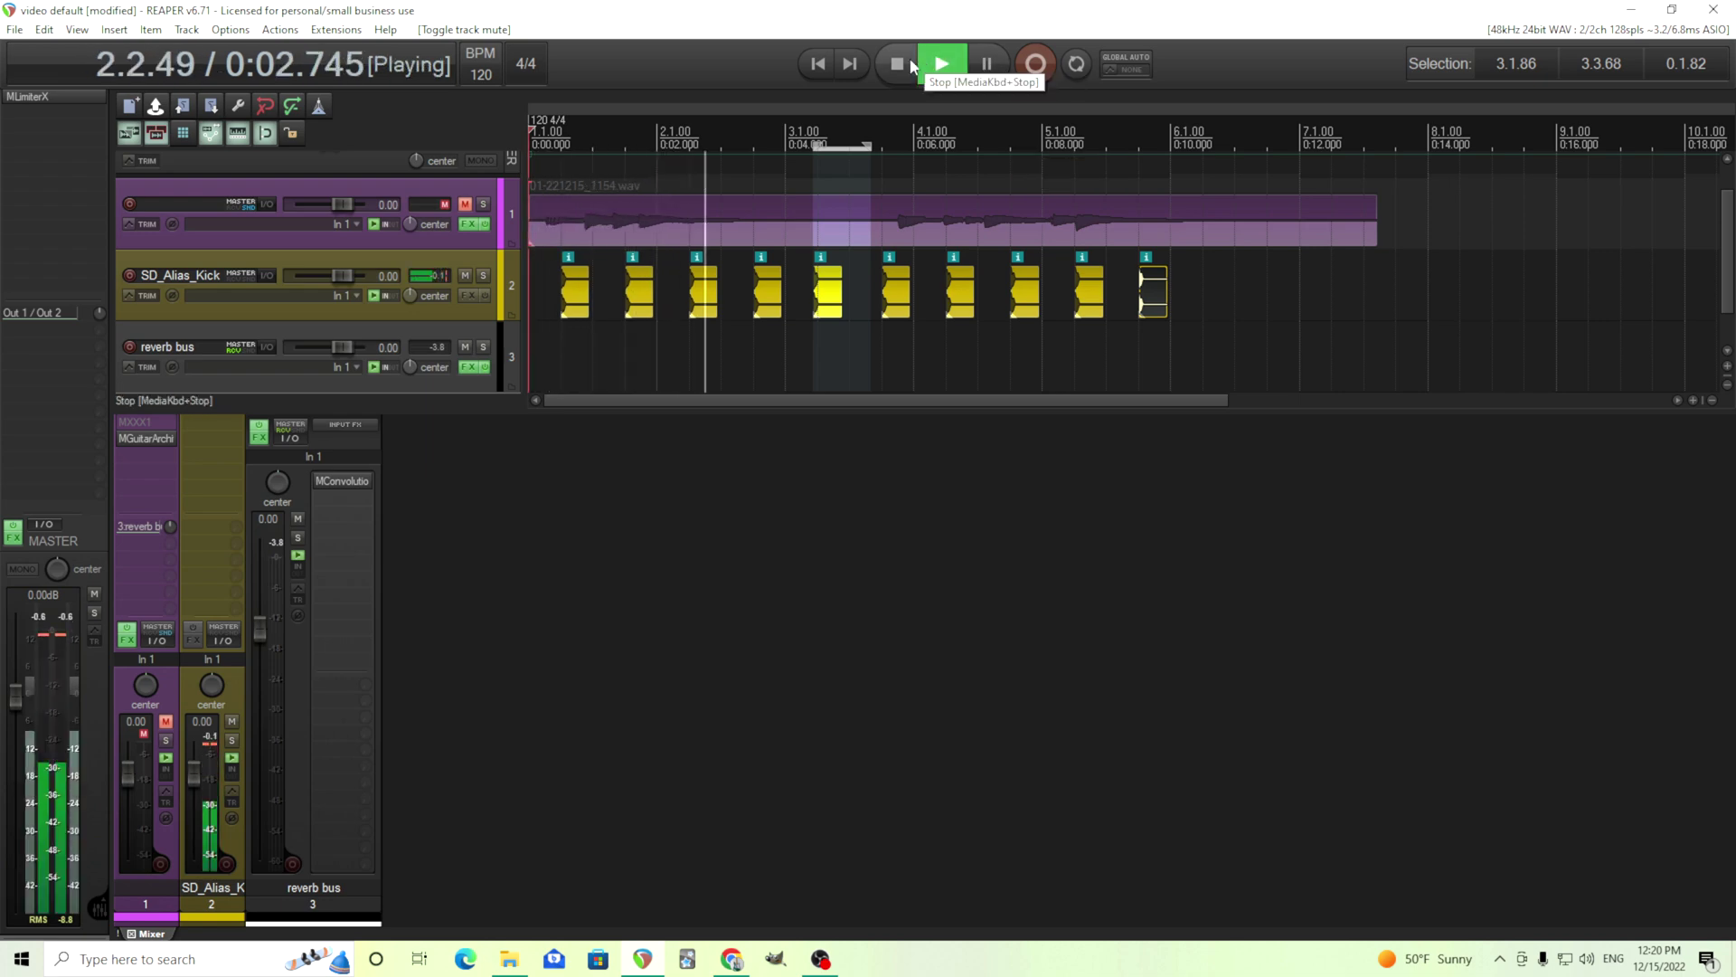
left_click(909, 63)
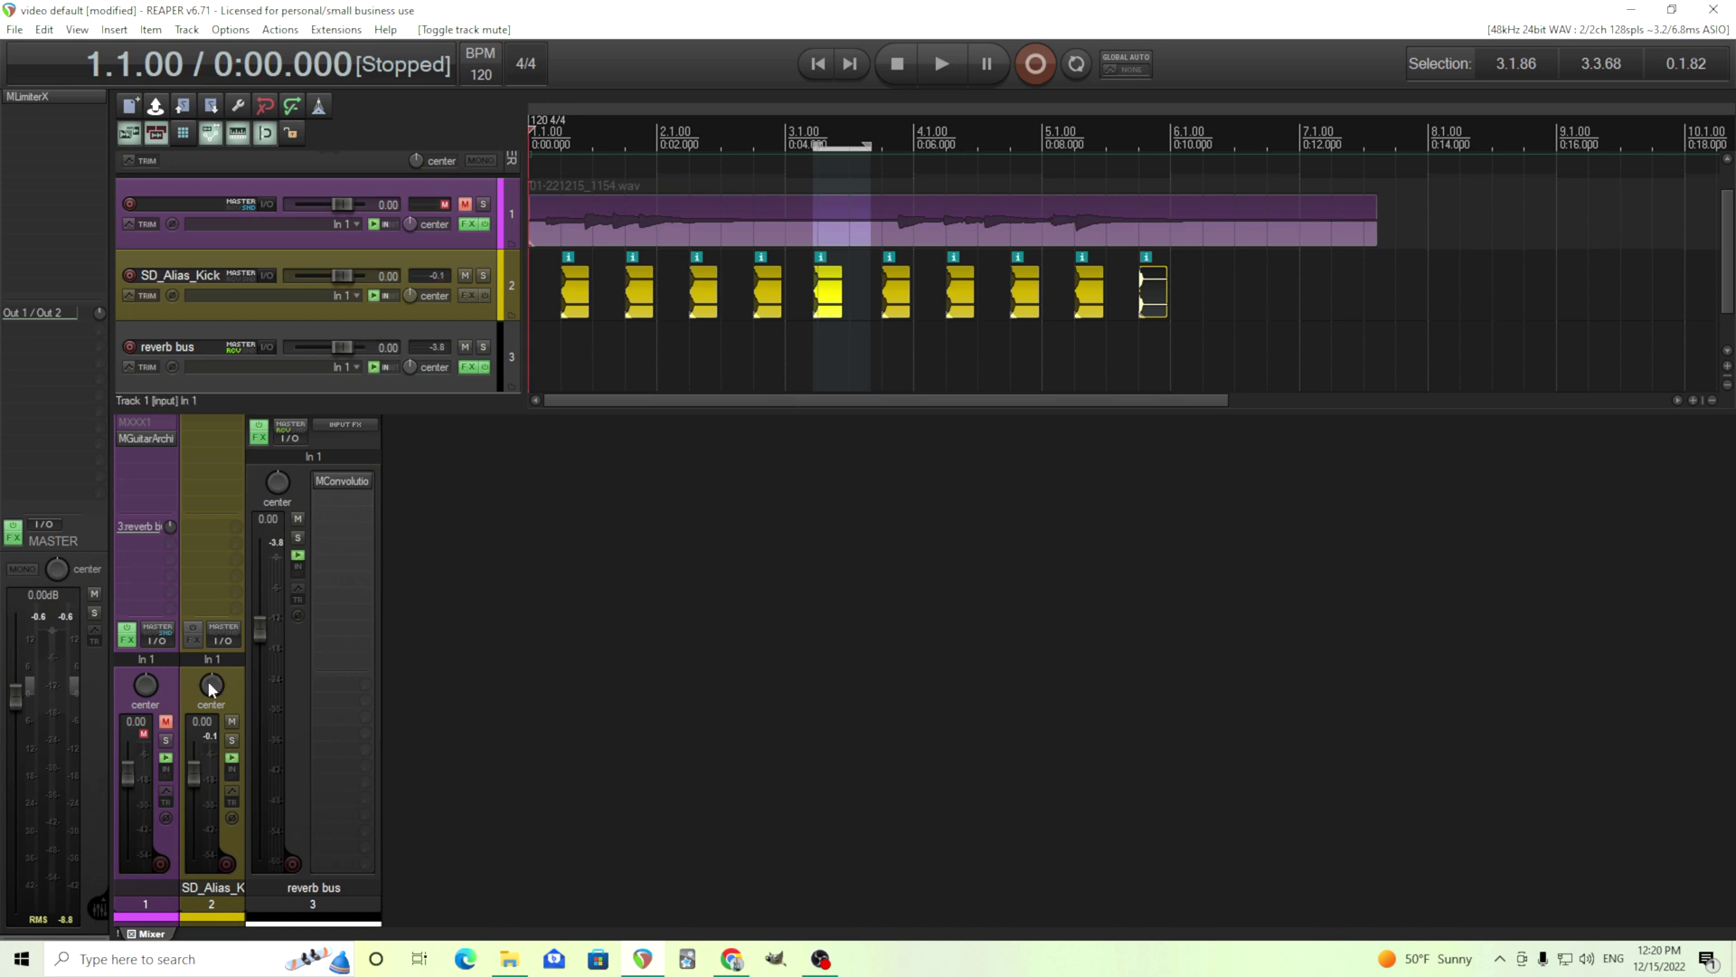
left_click(165, 723)
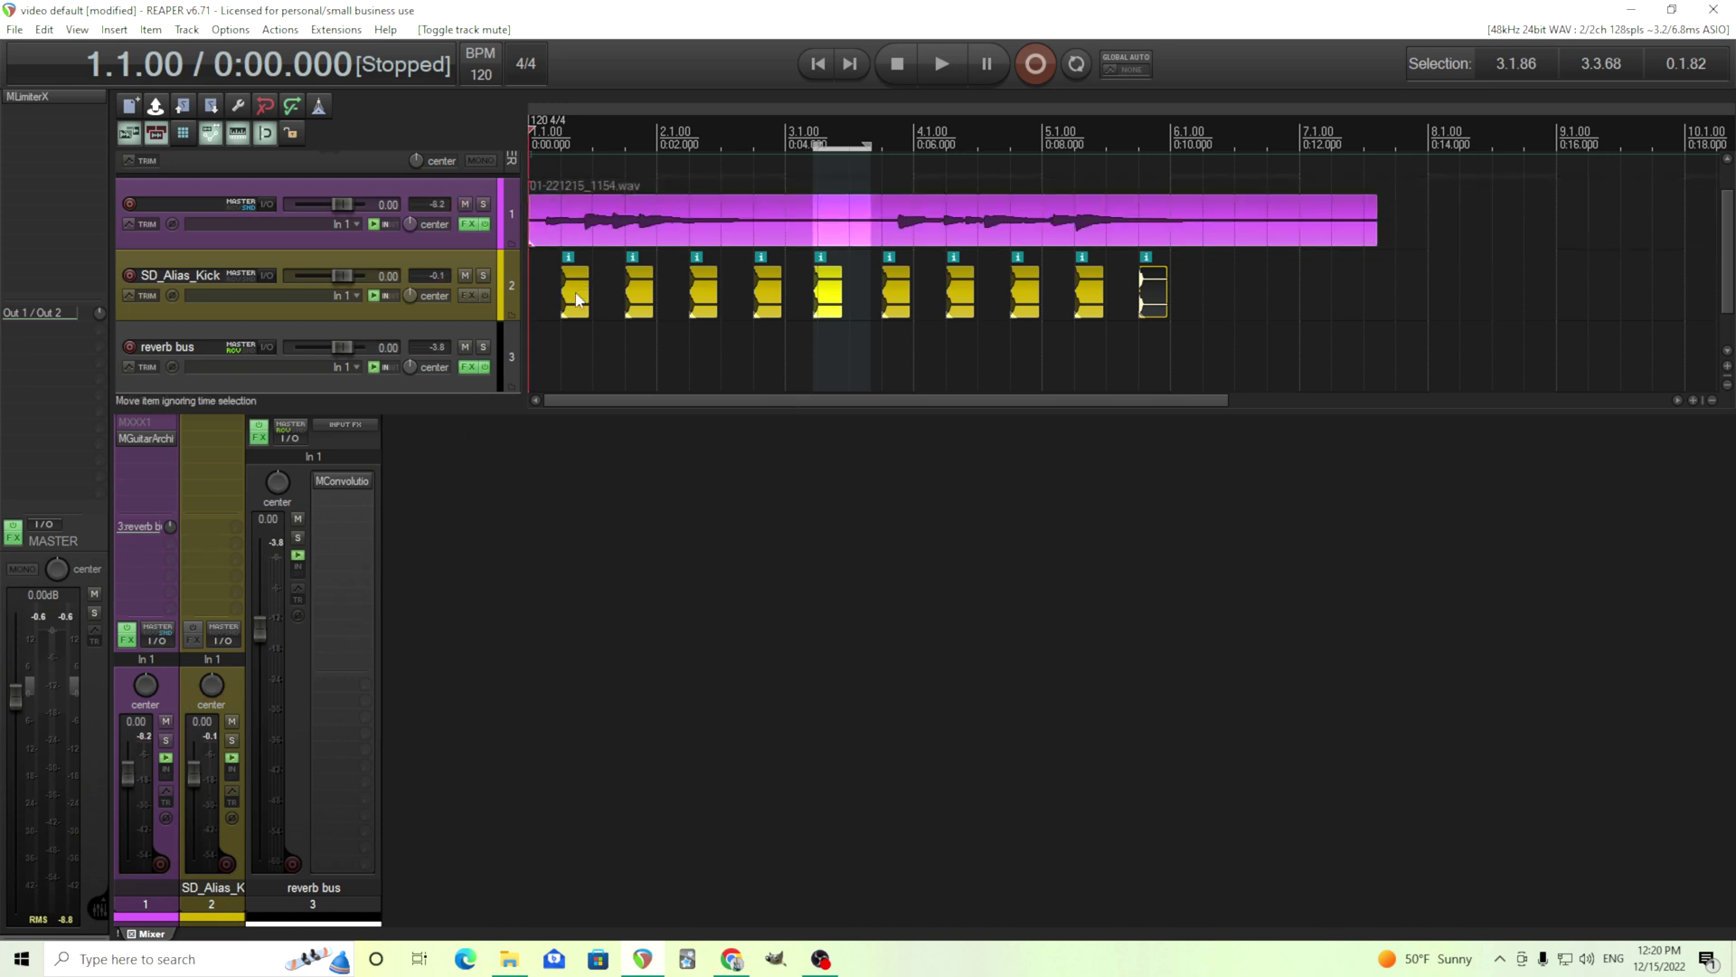
left_click(354, 485)
left_click_drag(685, 185, 735, 174)
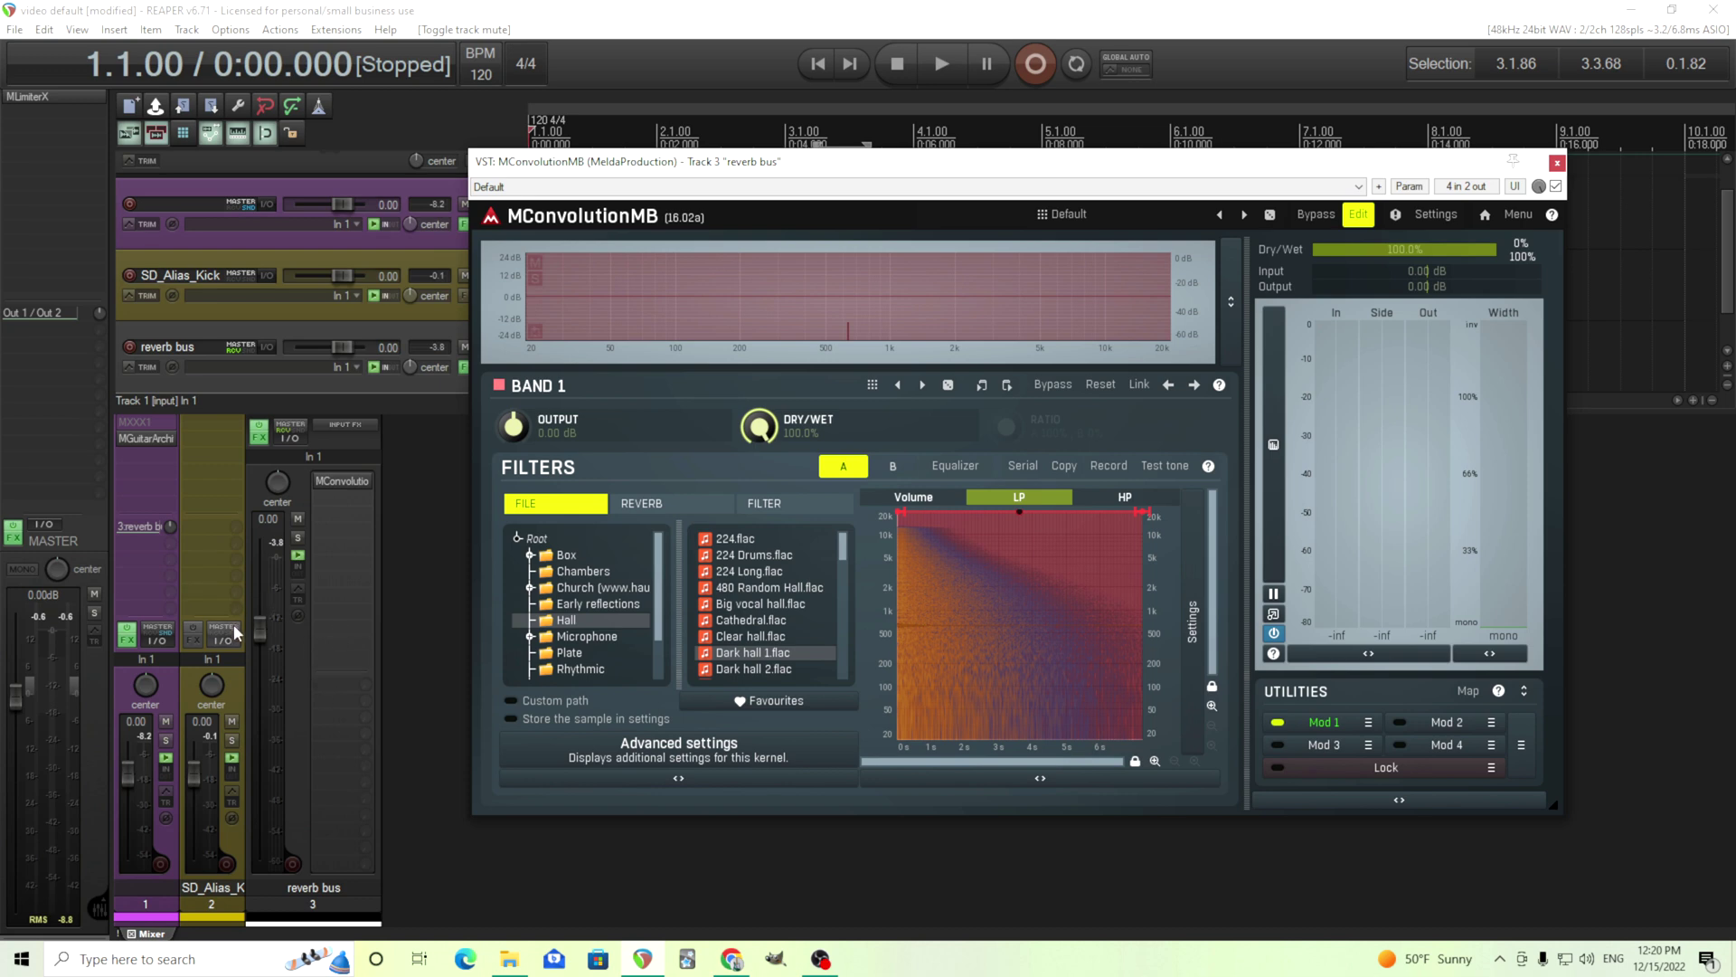
- Send the kick track to the reverb bus and check both tracks' reverb send controls
left_click_drag(236, 631, 792, 382)
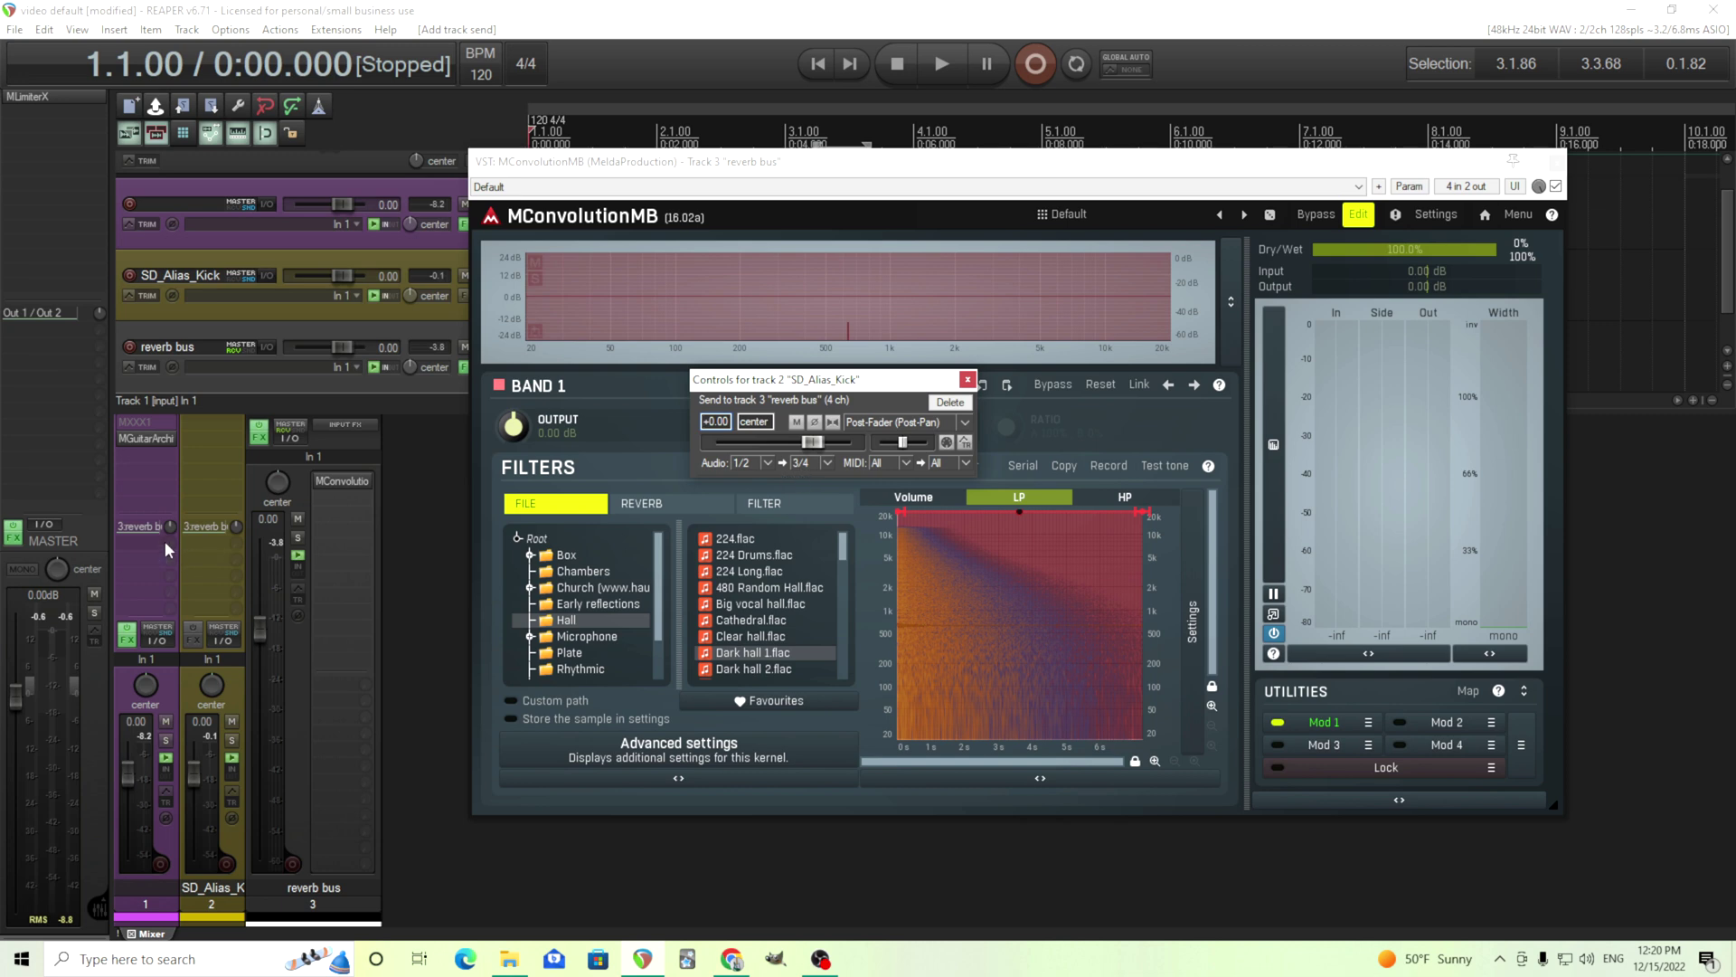
left_click(143, 529)
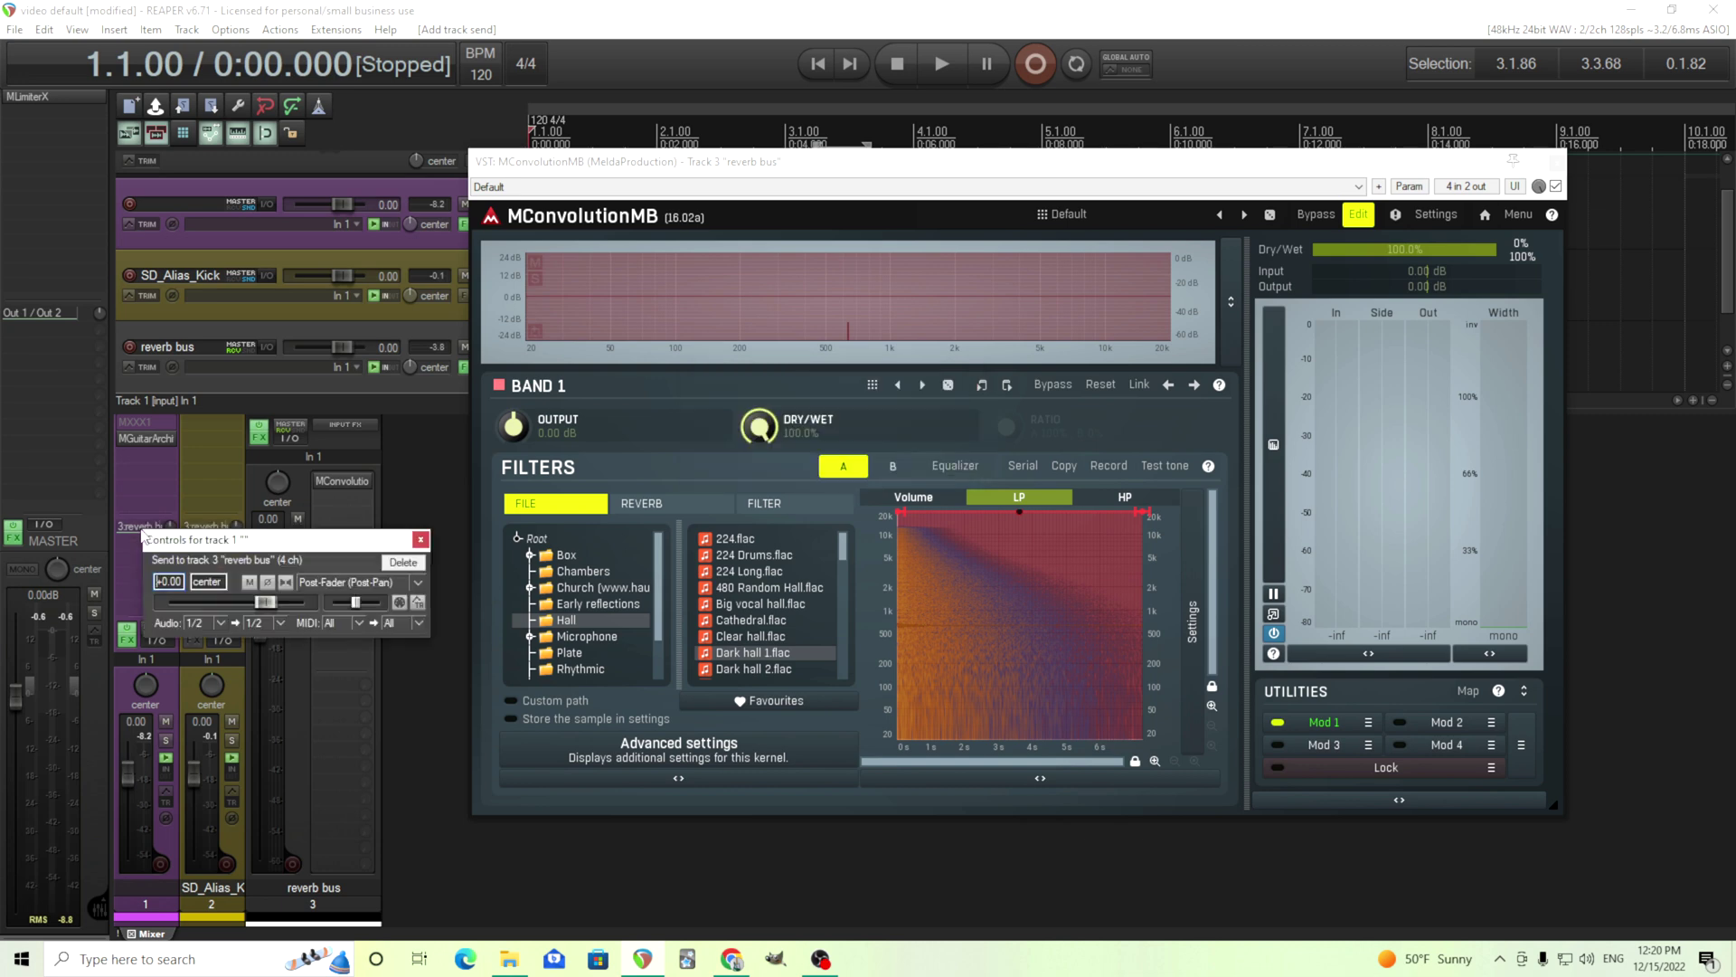
left_click(420, 541)
left_click(208, 530)
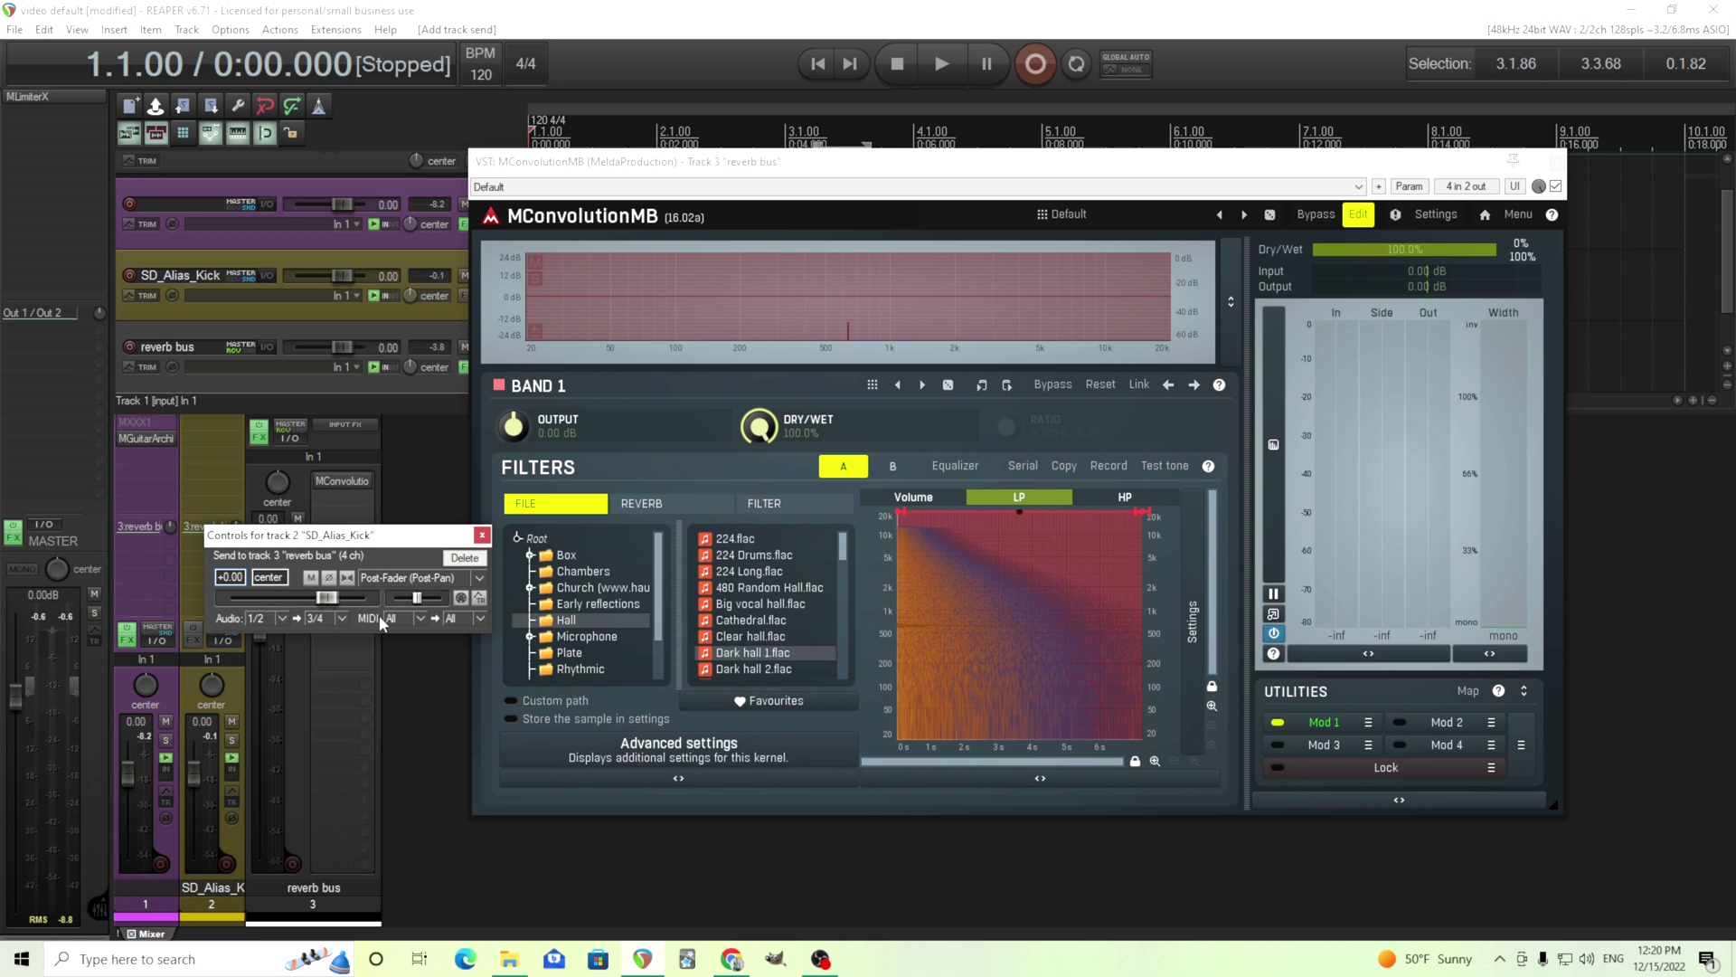
left_click(482, 536)
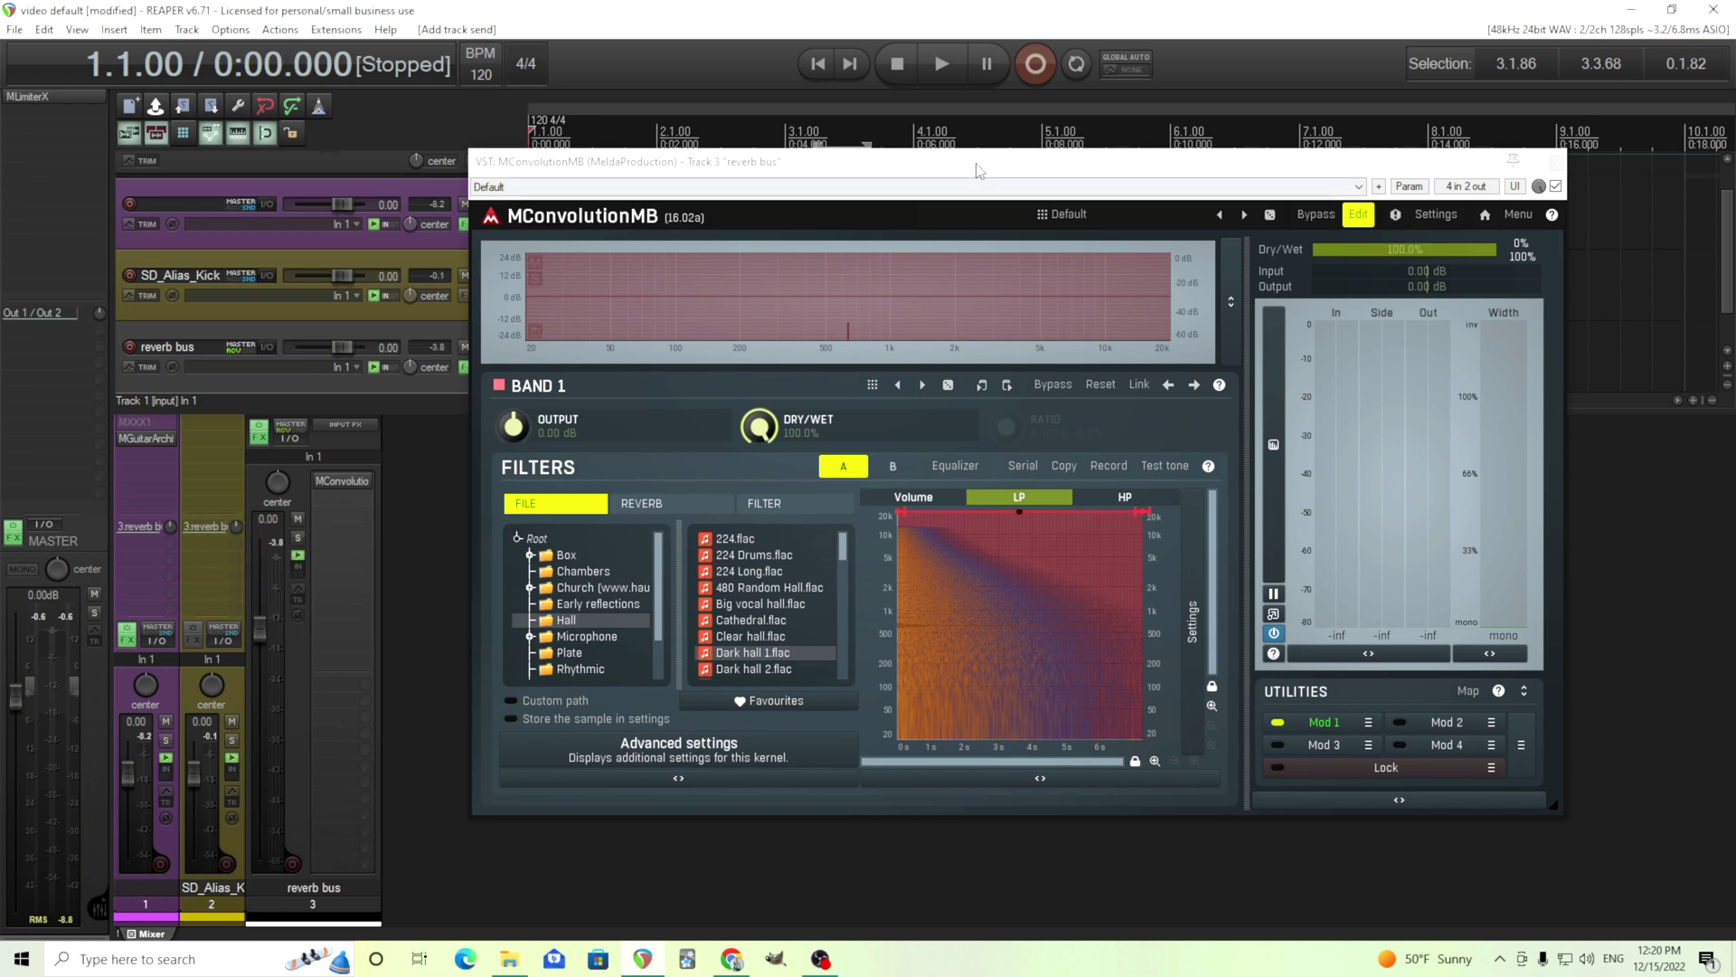
- Audition the reverb and bring up Modulator 1's follower settings
left_click_drag(980, 171, 957, 199)
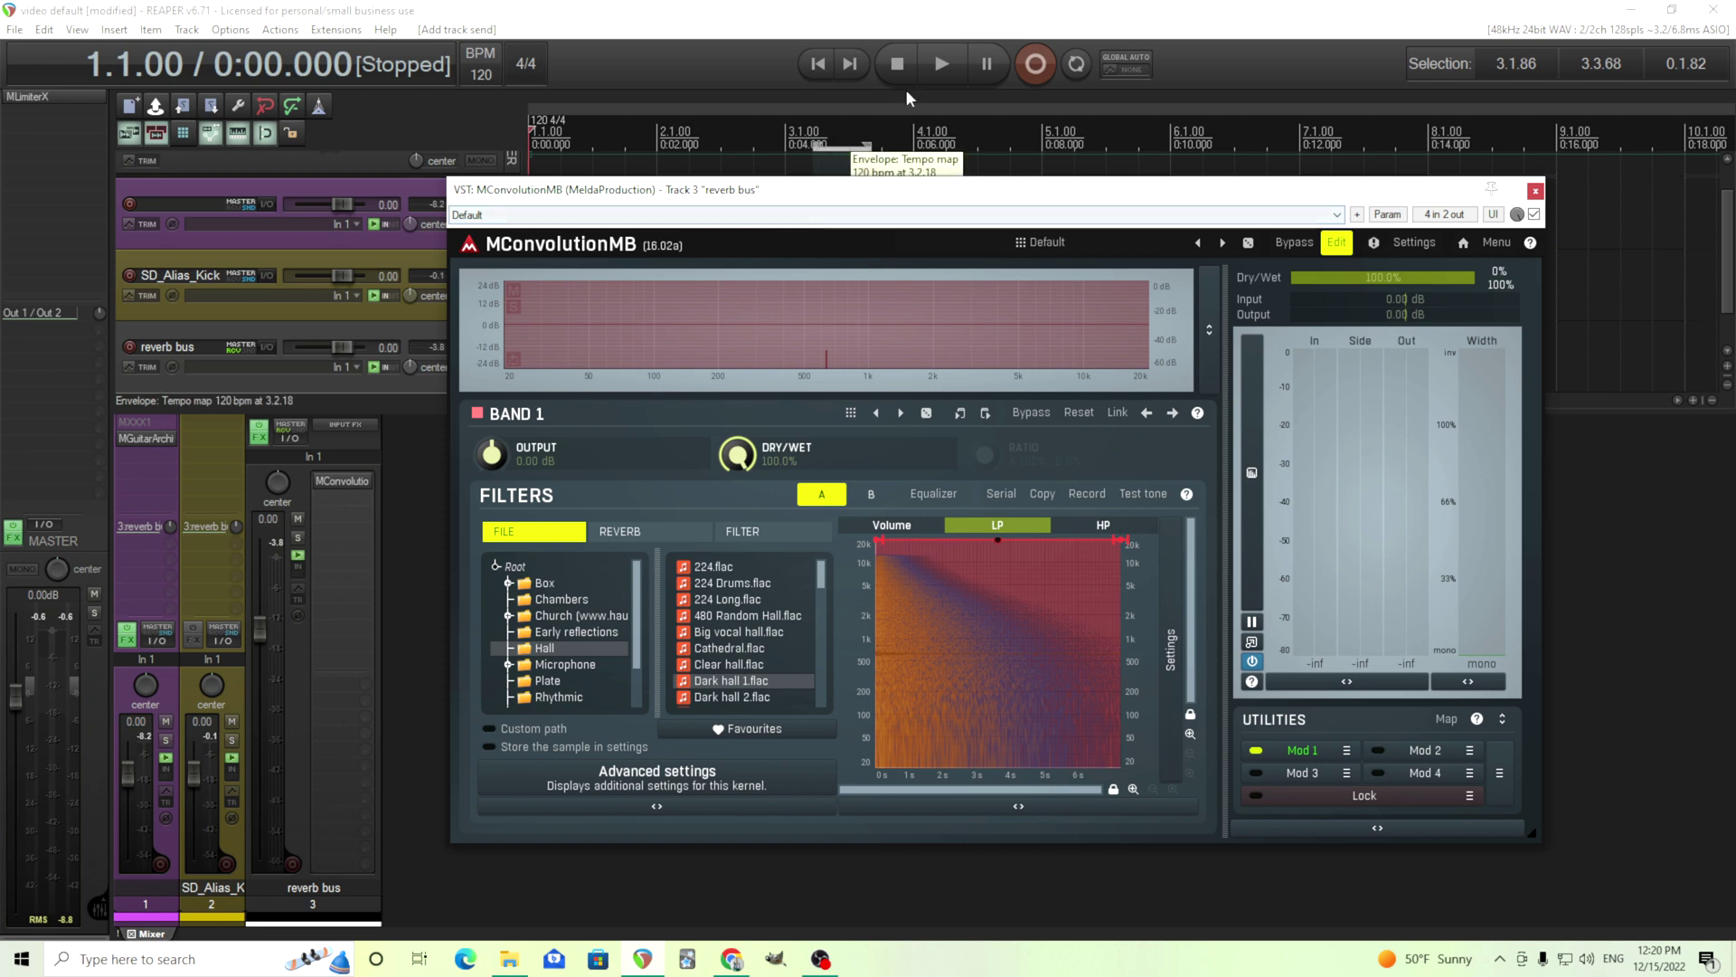
left_click(932, 79)
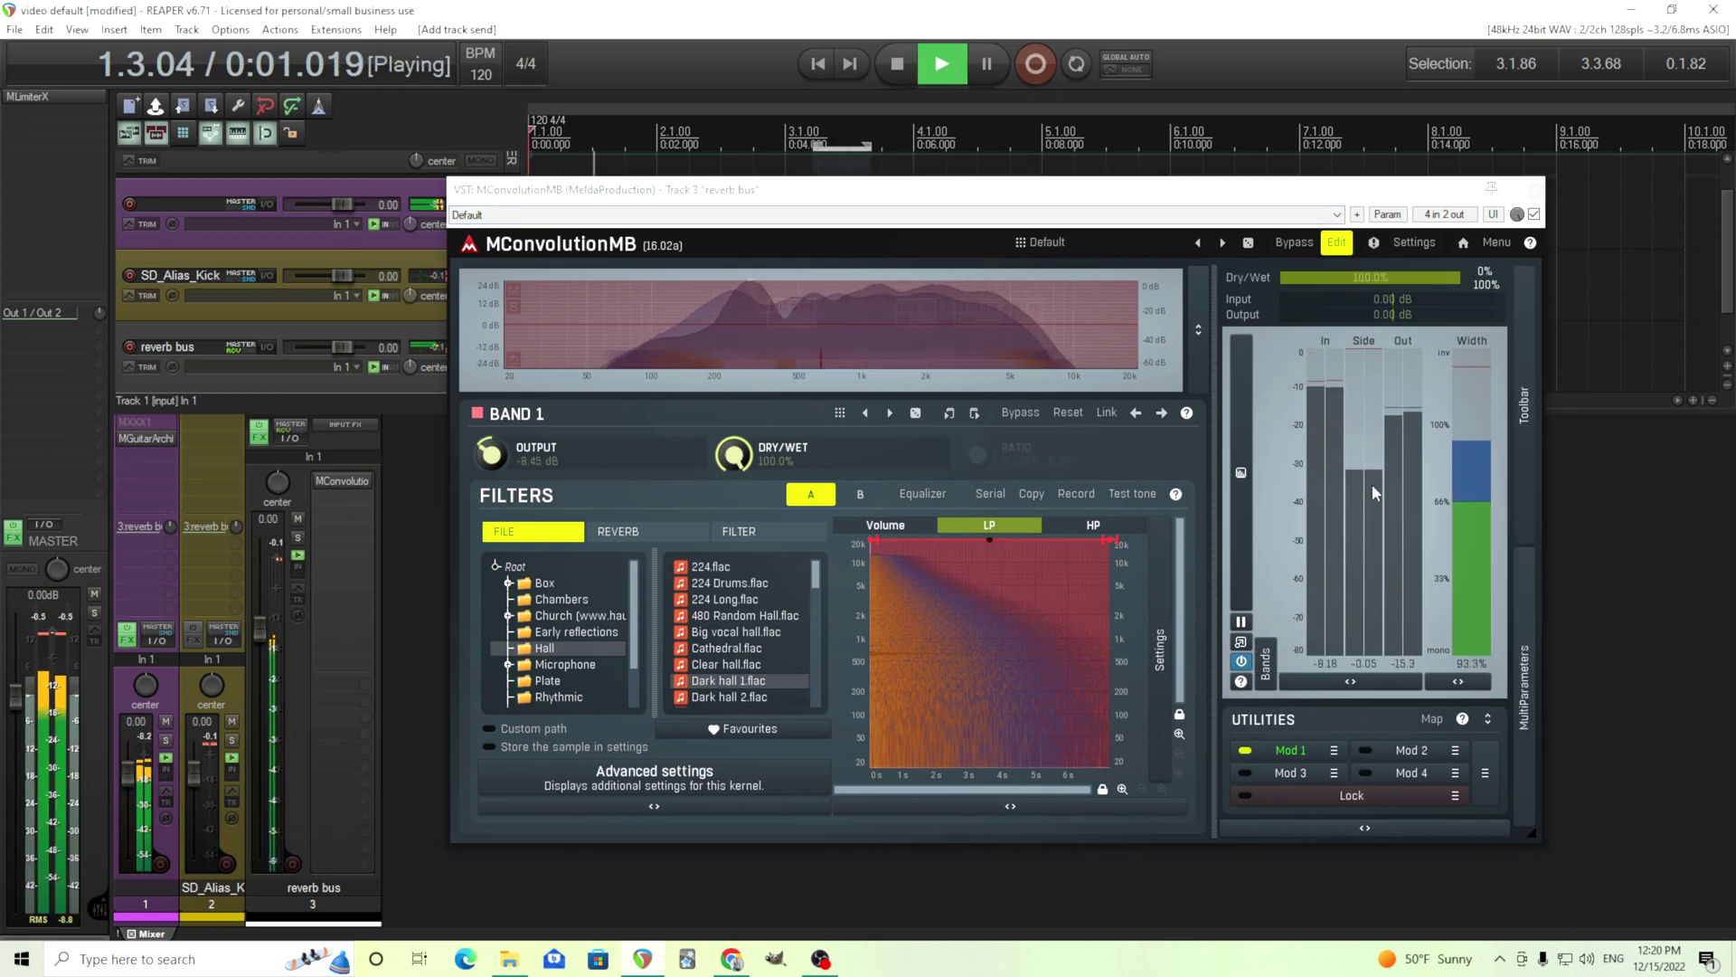
left_click(903, 72)
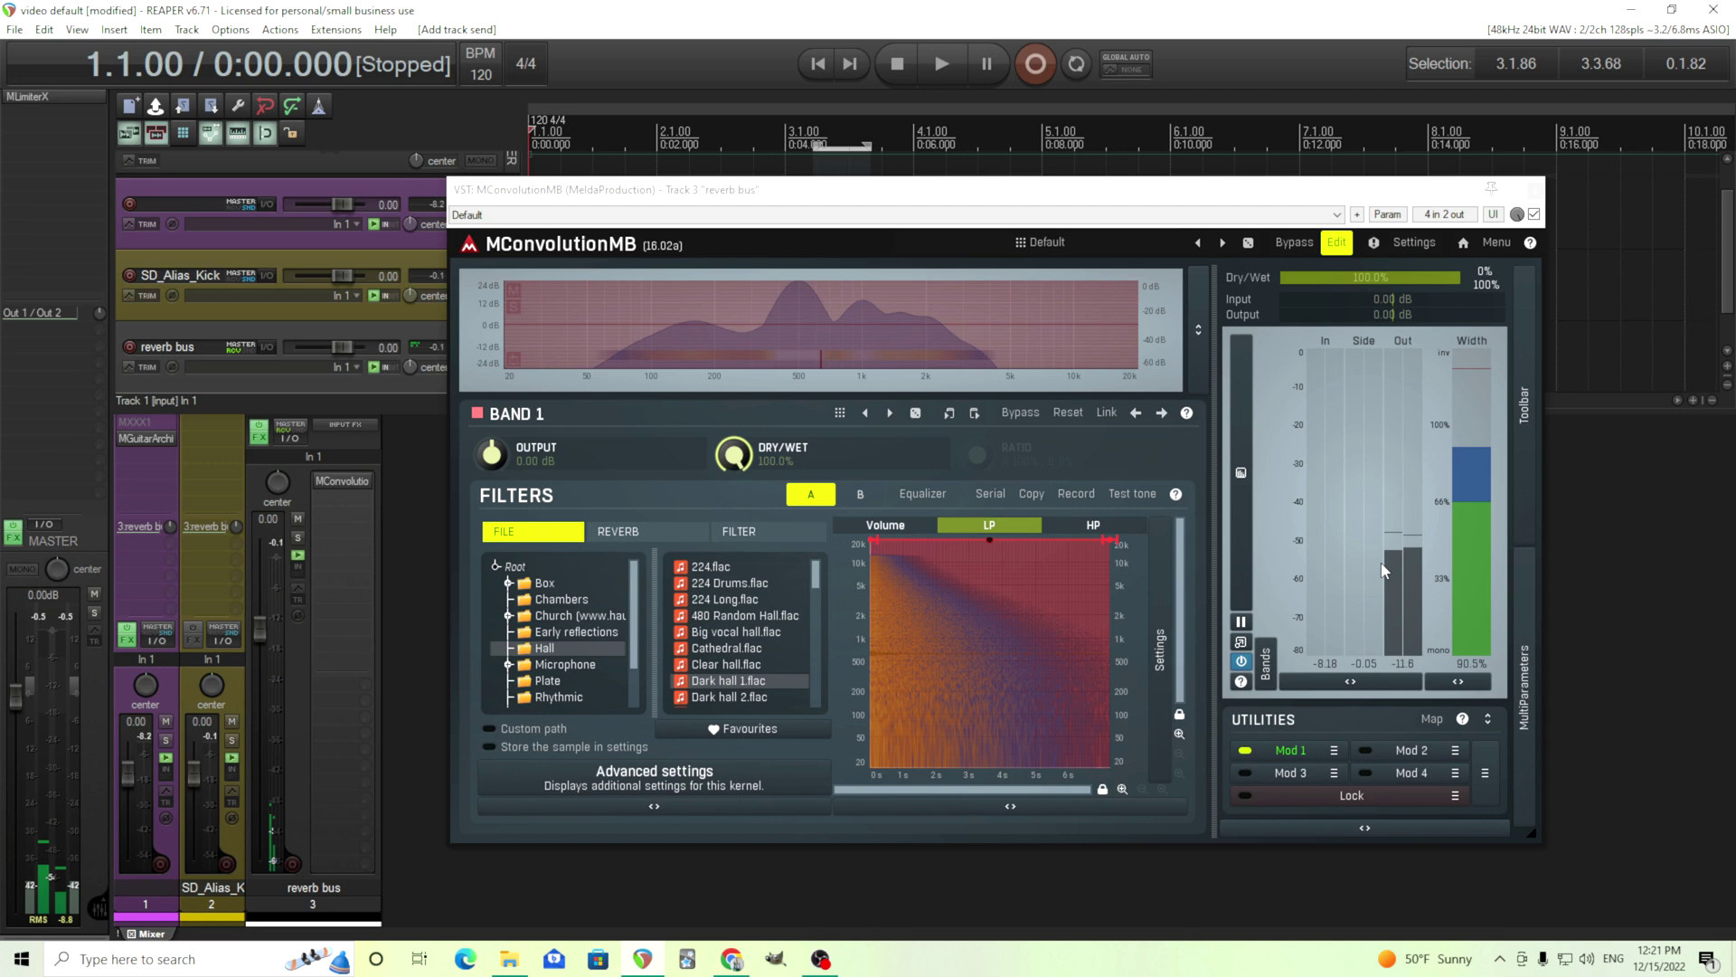
left_click(1298, 750)
- Switch the Mod 1 follower to side-chain input, raise Level Max to -2.67 dB, release 710 ms
left_click_drag(875, 209, 672, 173)
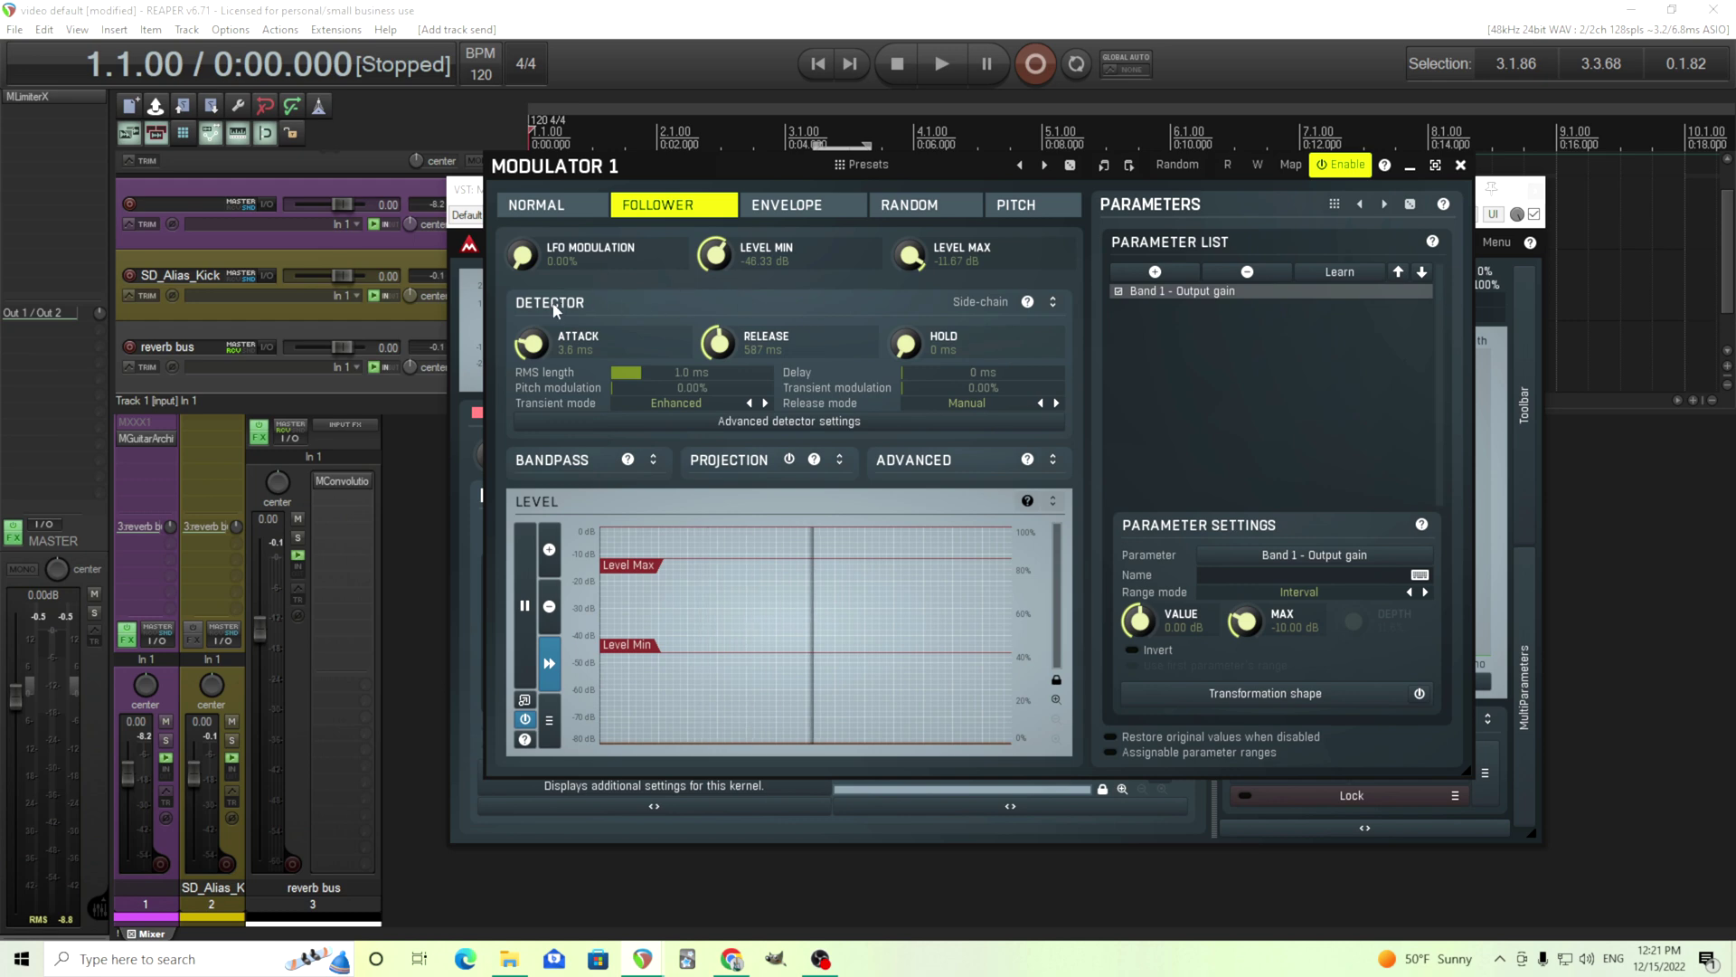
left_click(955, 303)
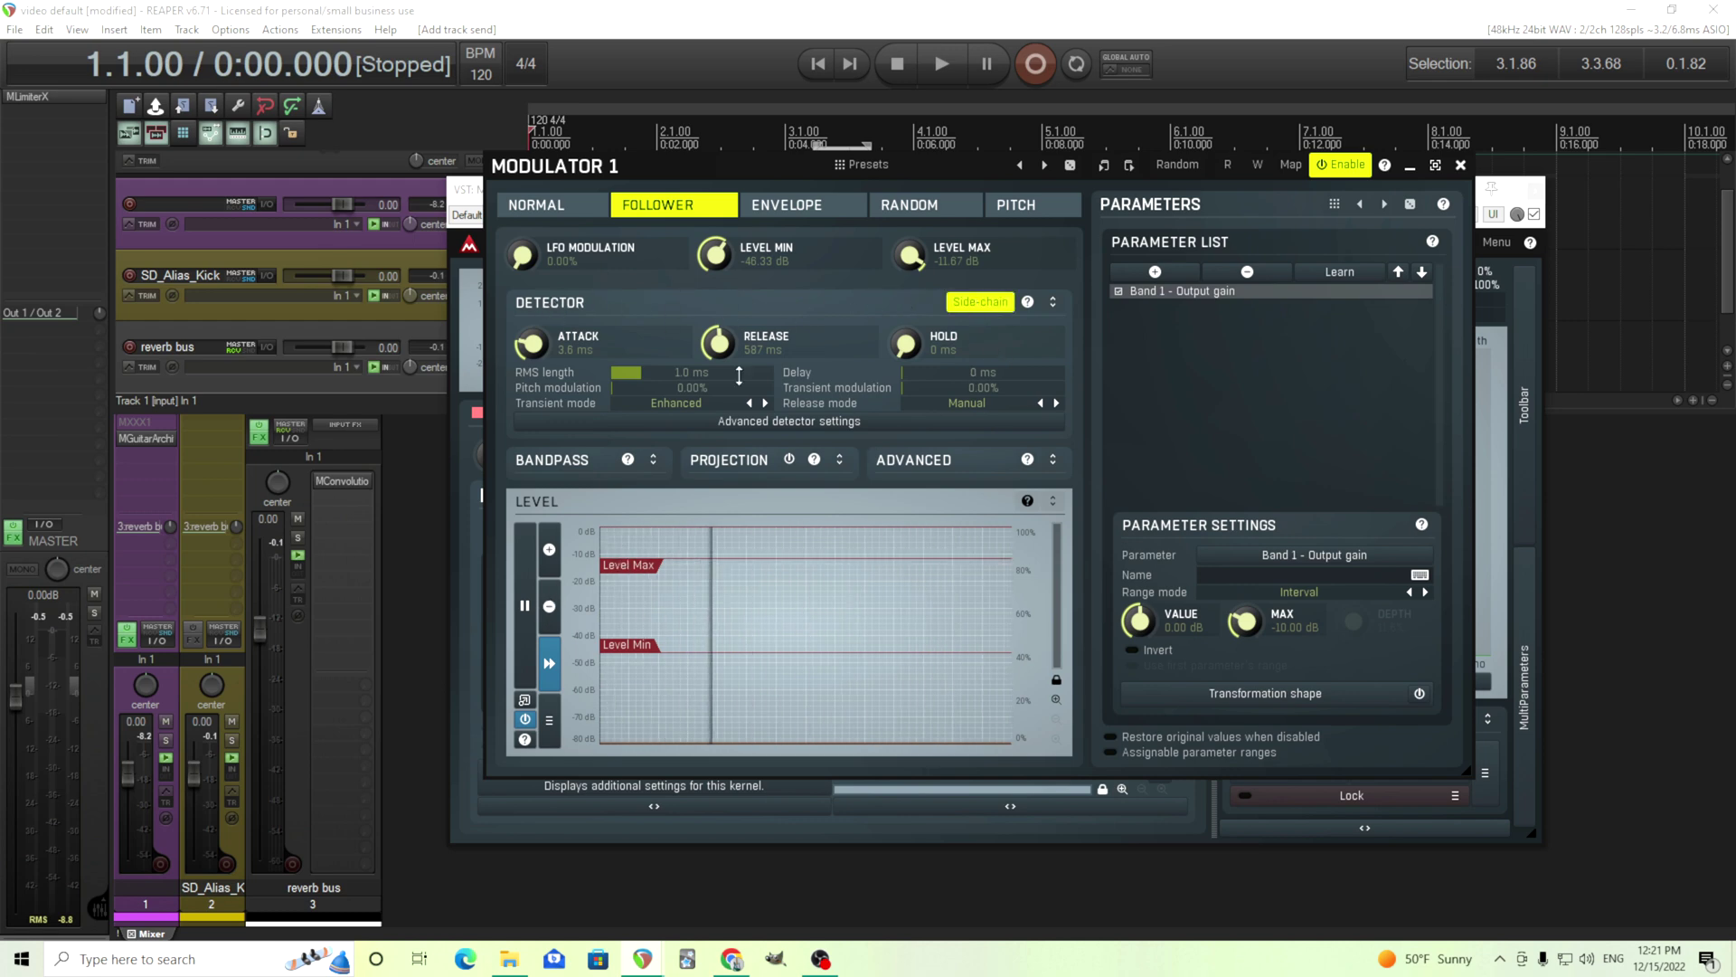
left_click(944, 62)
left_click_drag(631, 561, 628, 540)
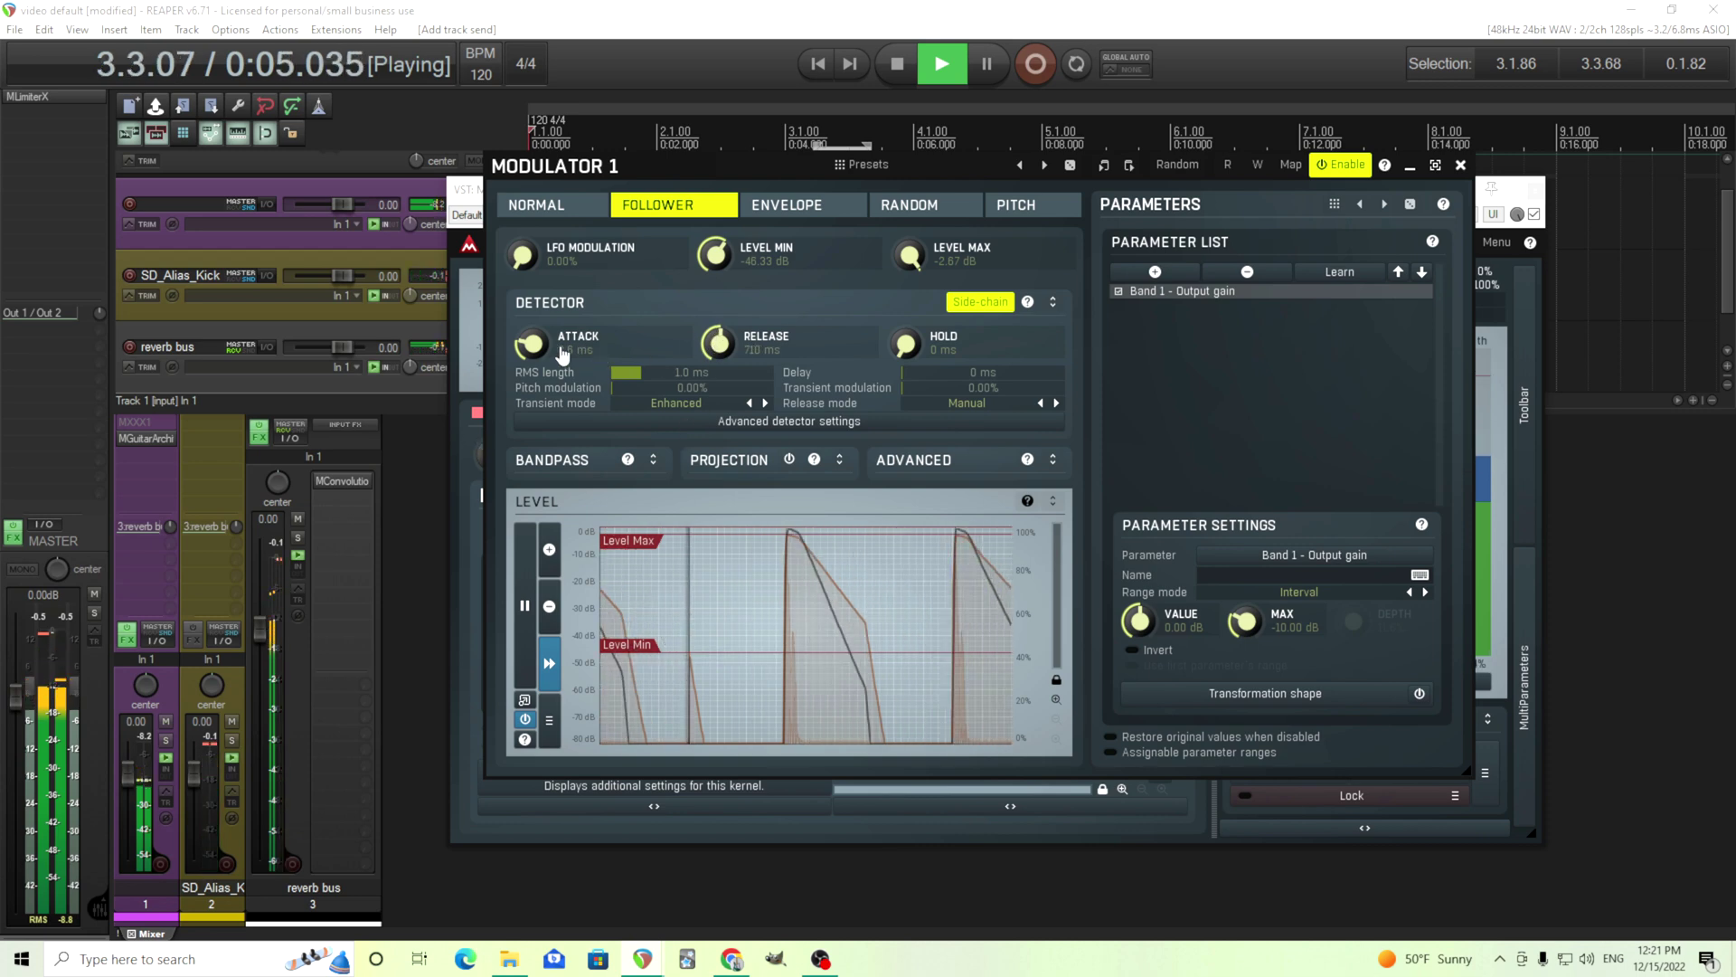
left_click_drag(718, 341, 719, 325)
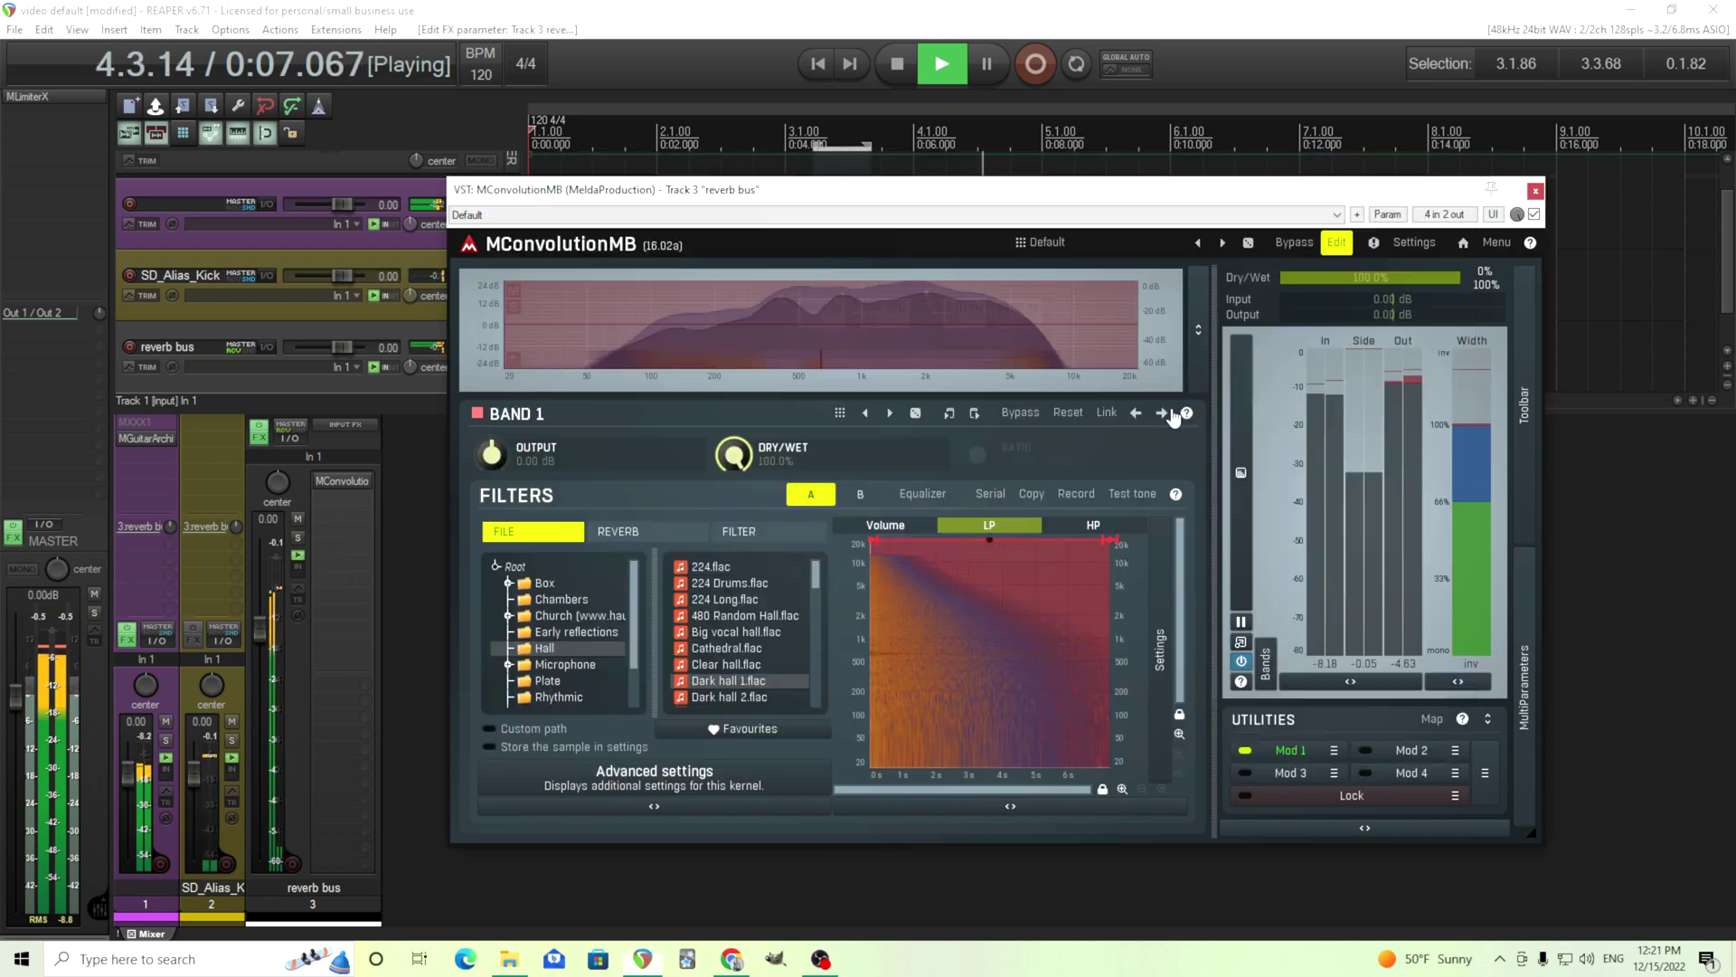
- Make the SD_Alias_Kick send to the reverb bus Pre-Fader (Post-FX) and close the plugin window
key("Escape")
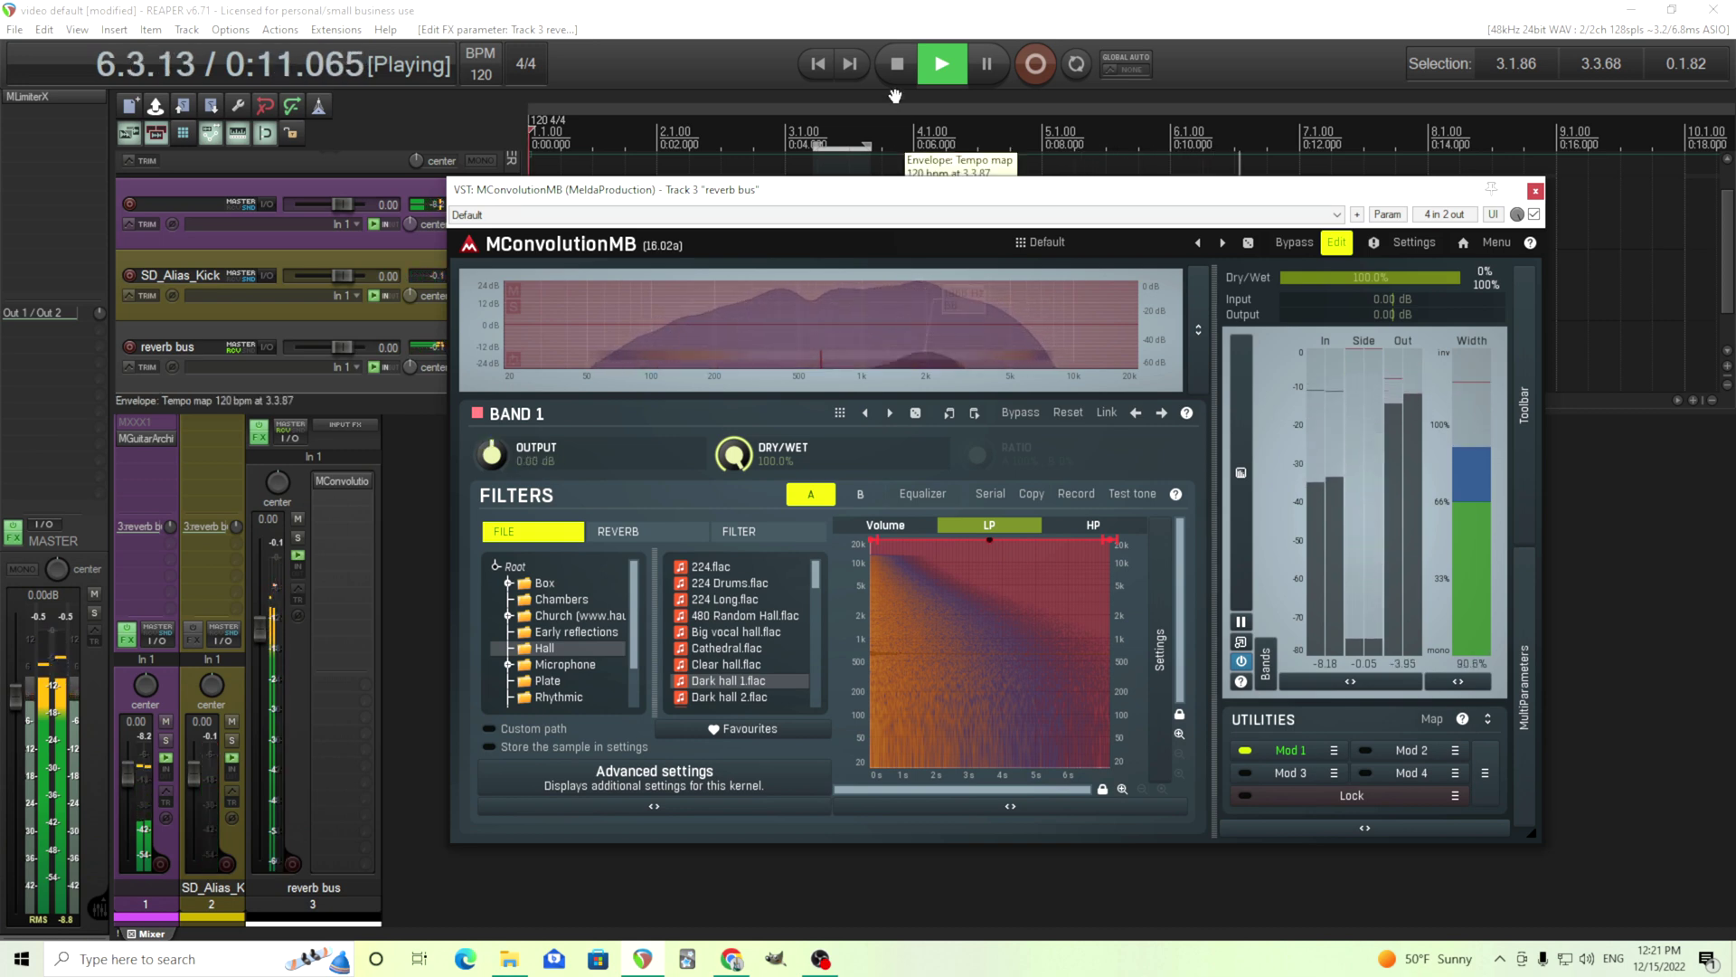
left_click(898, 65)
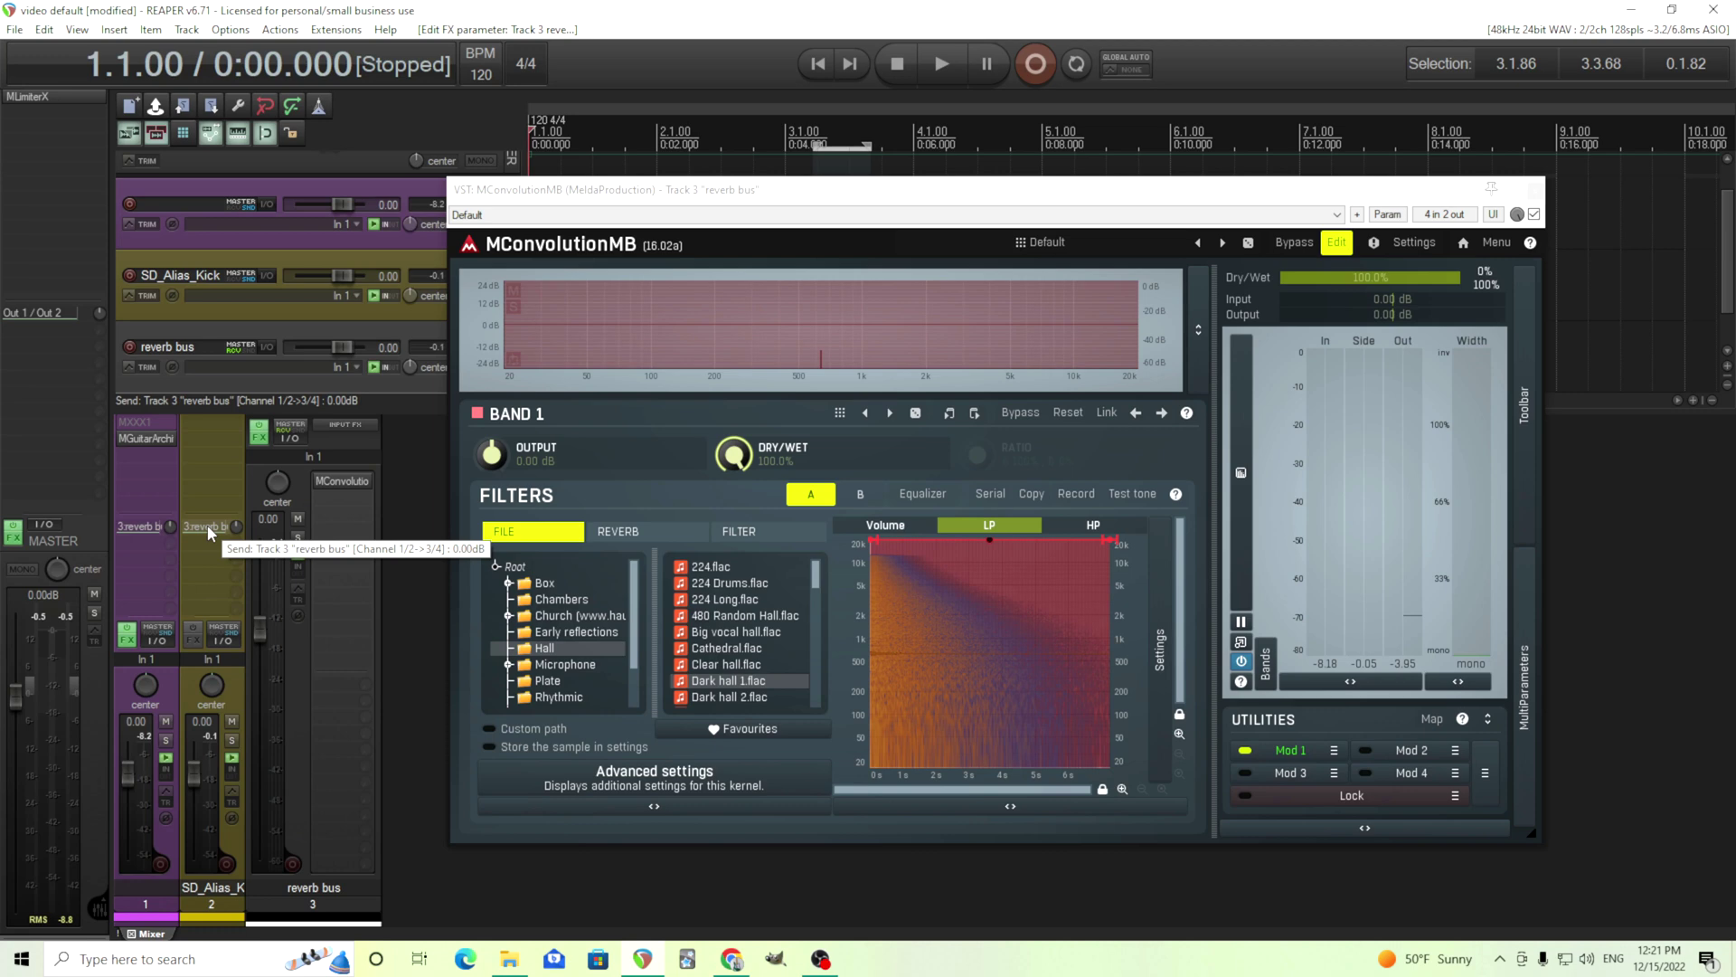
left_click(211, 638)
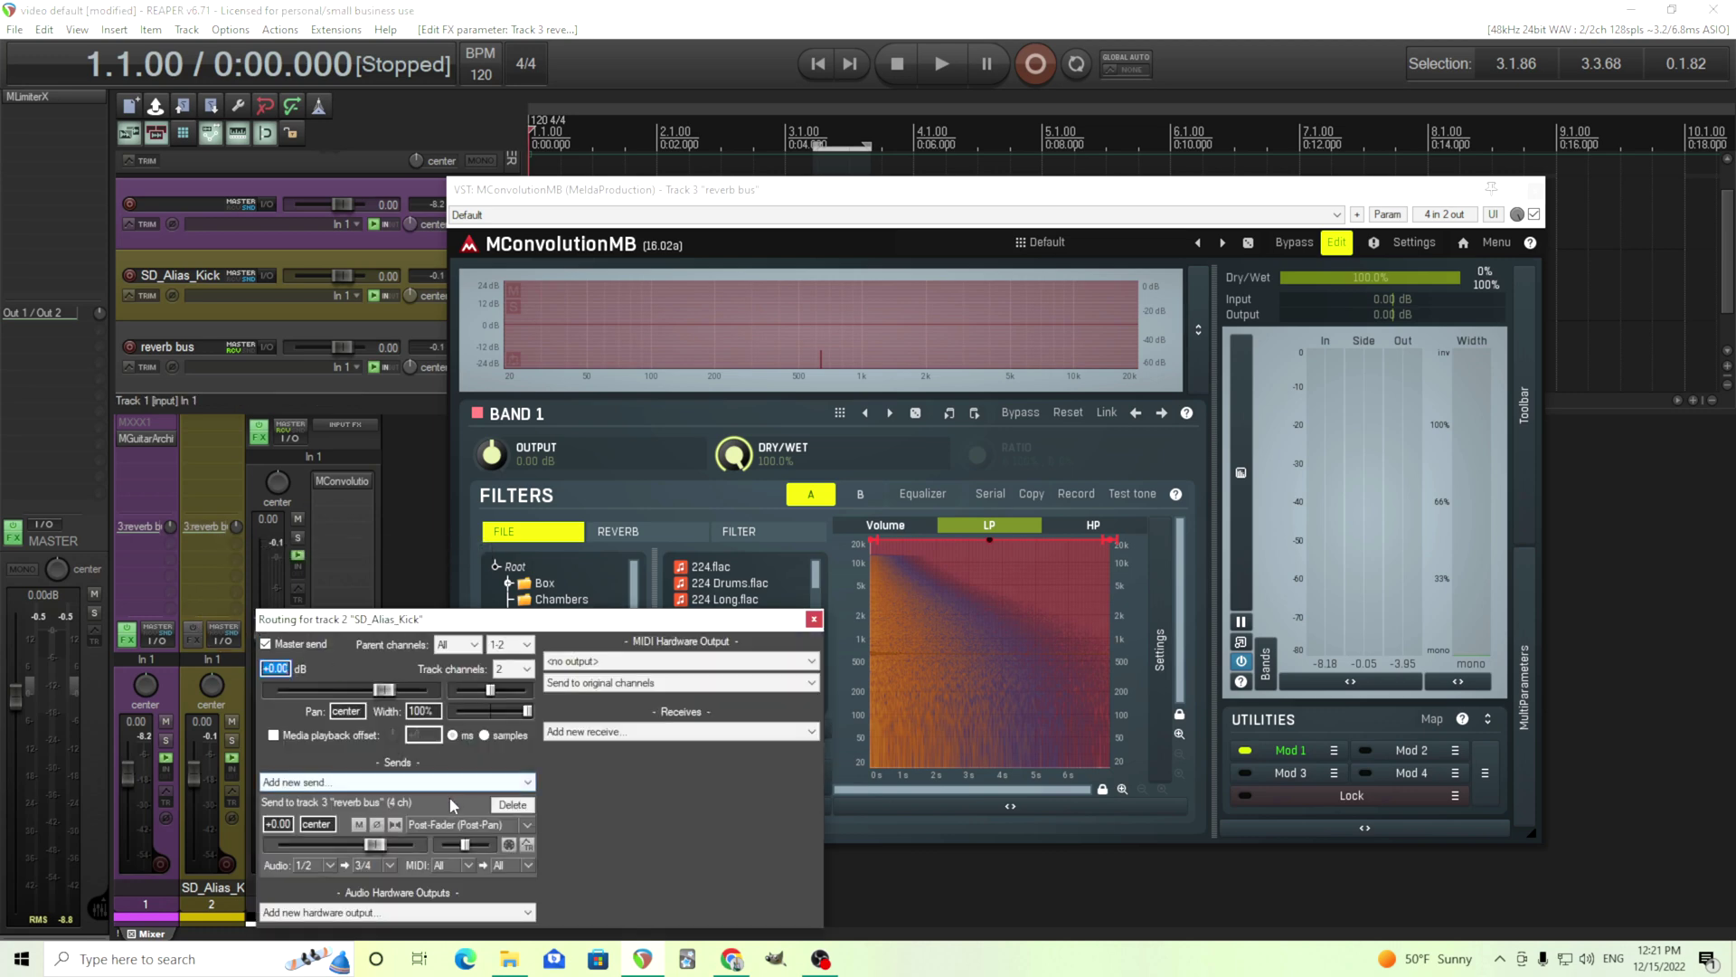
left_click_drag(330, 620, 409, 441)
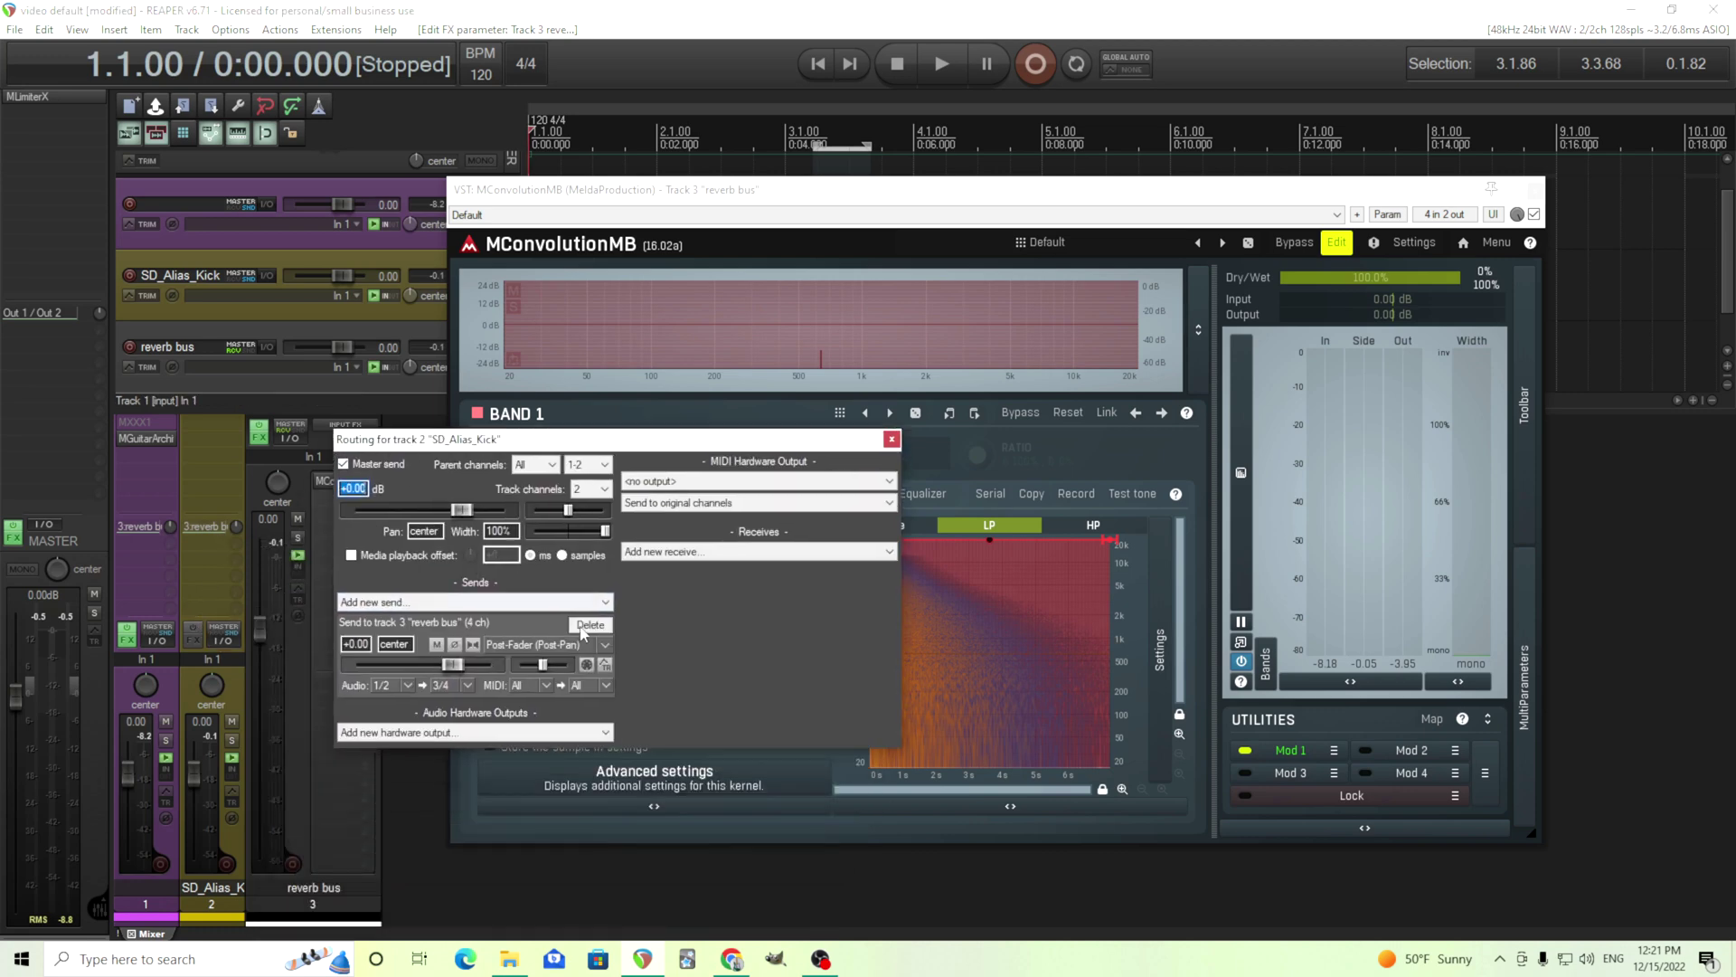
left_click(534, 643)
left_click(543, 681)
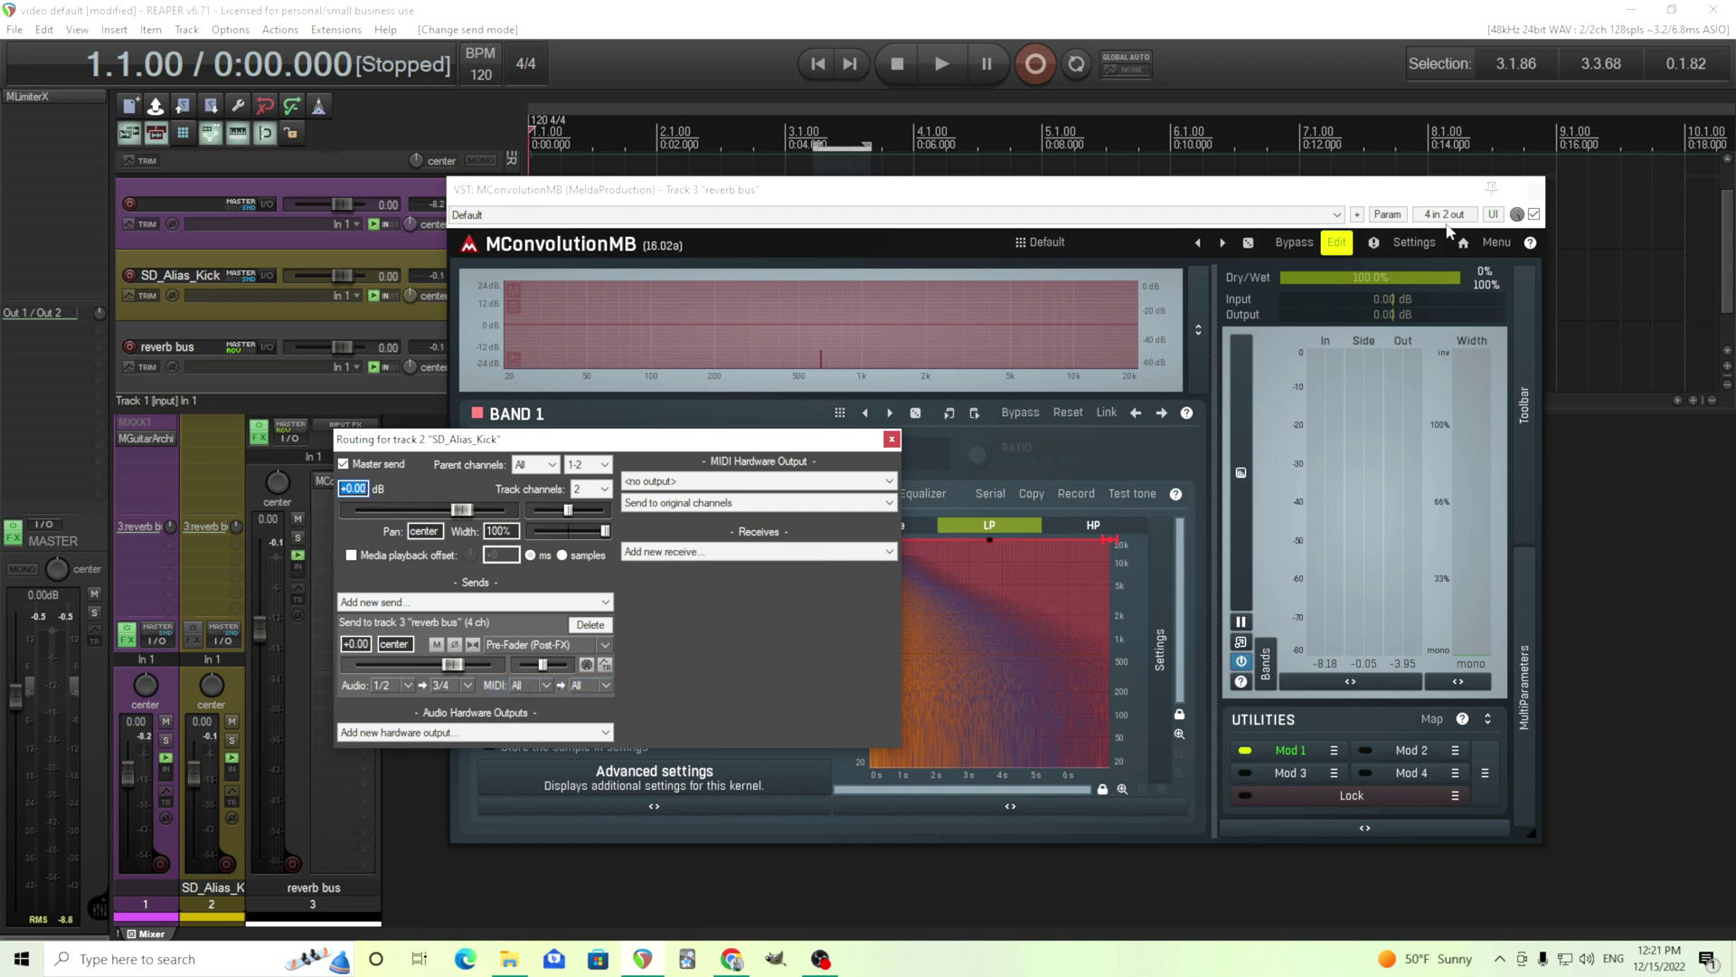
left_click(892, 439)
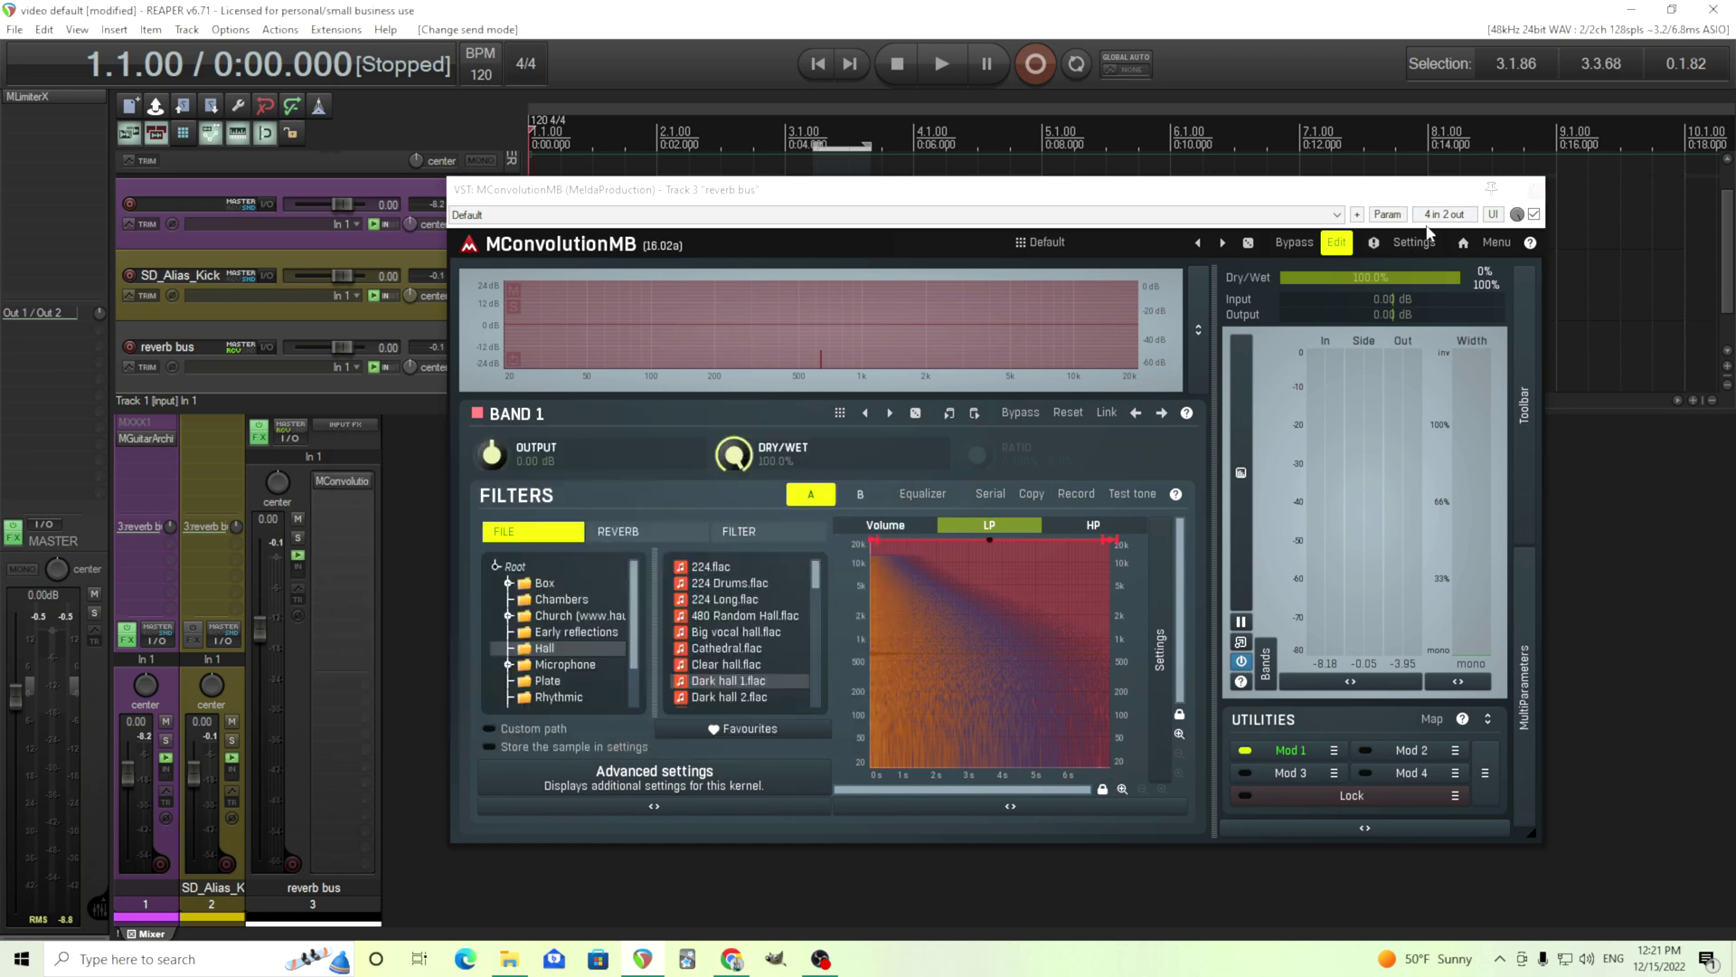
left_click(1537, 192)
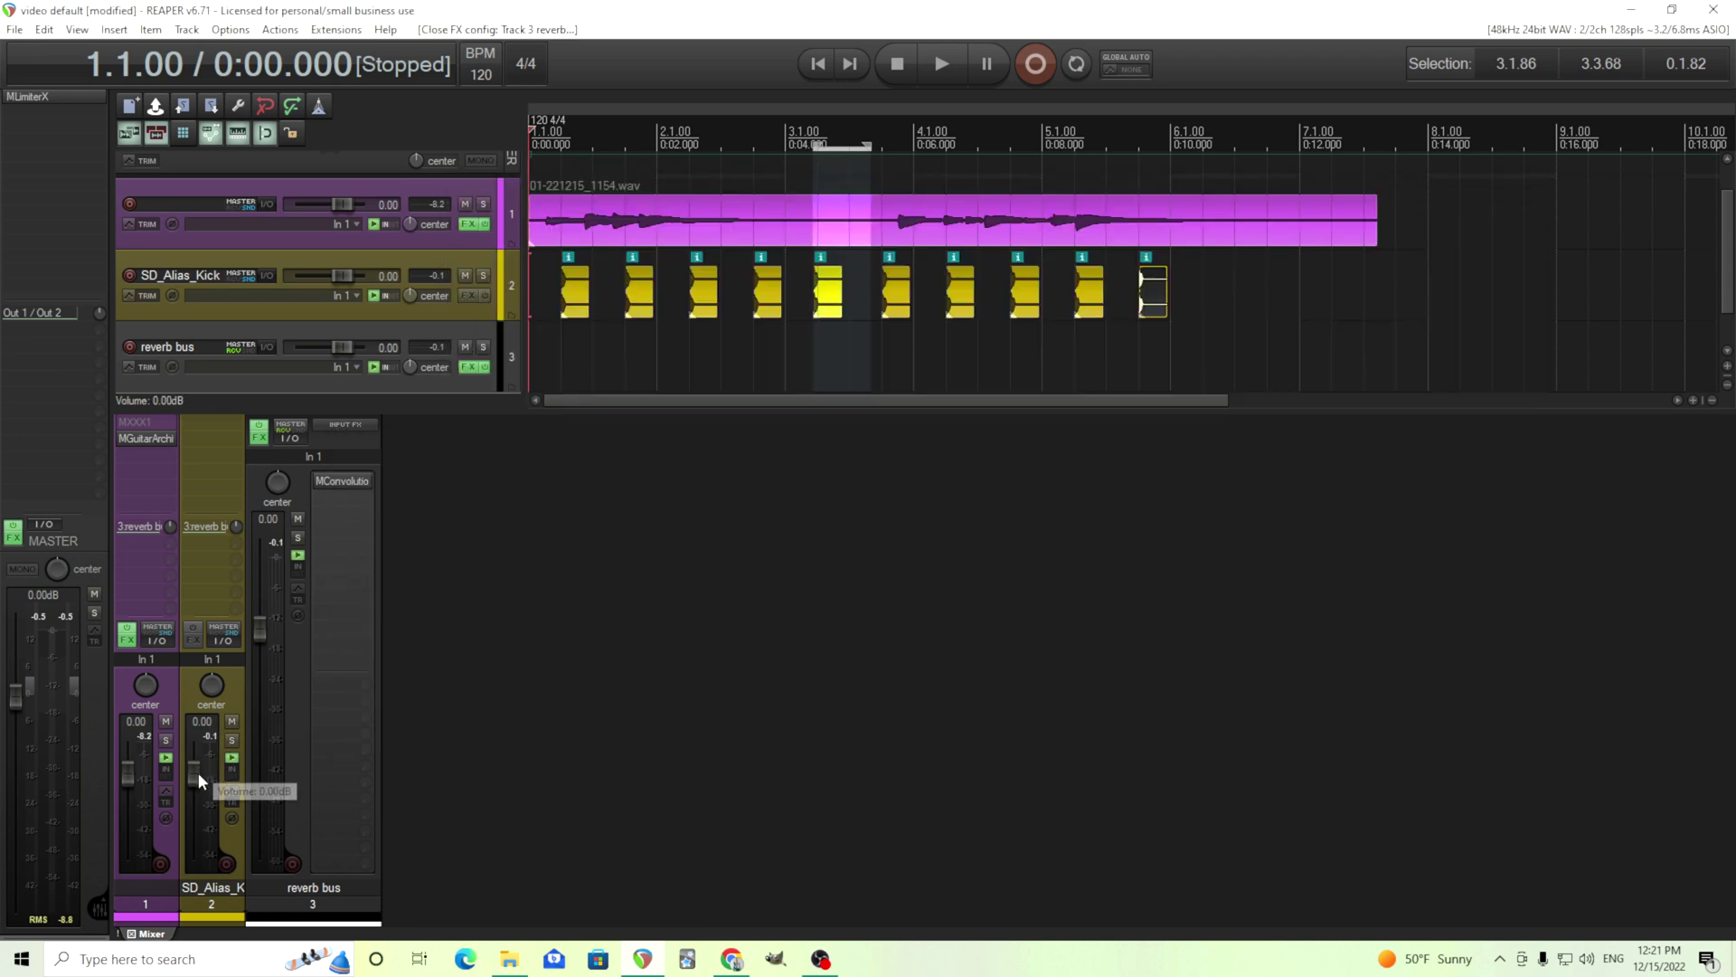
- Pull the SD_Alias_Kick volume down to -inf dB and reopen MConvolutionMB
left_click_drag(198, 772, 198, 868)
left_click(341, 486)
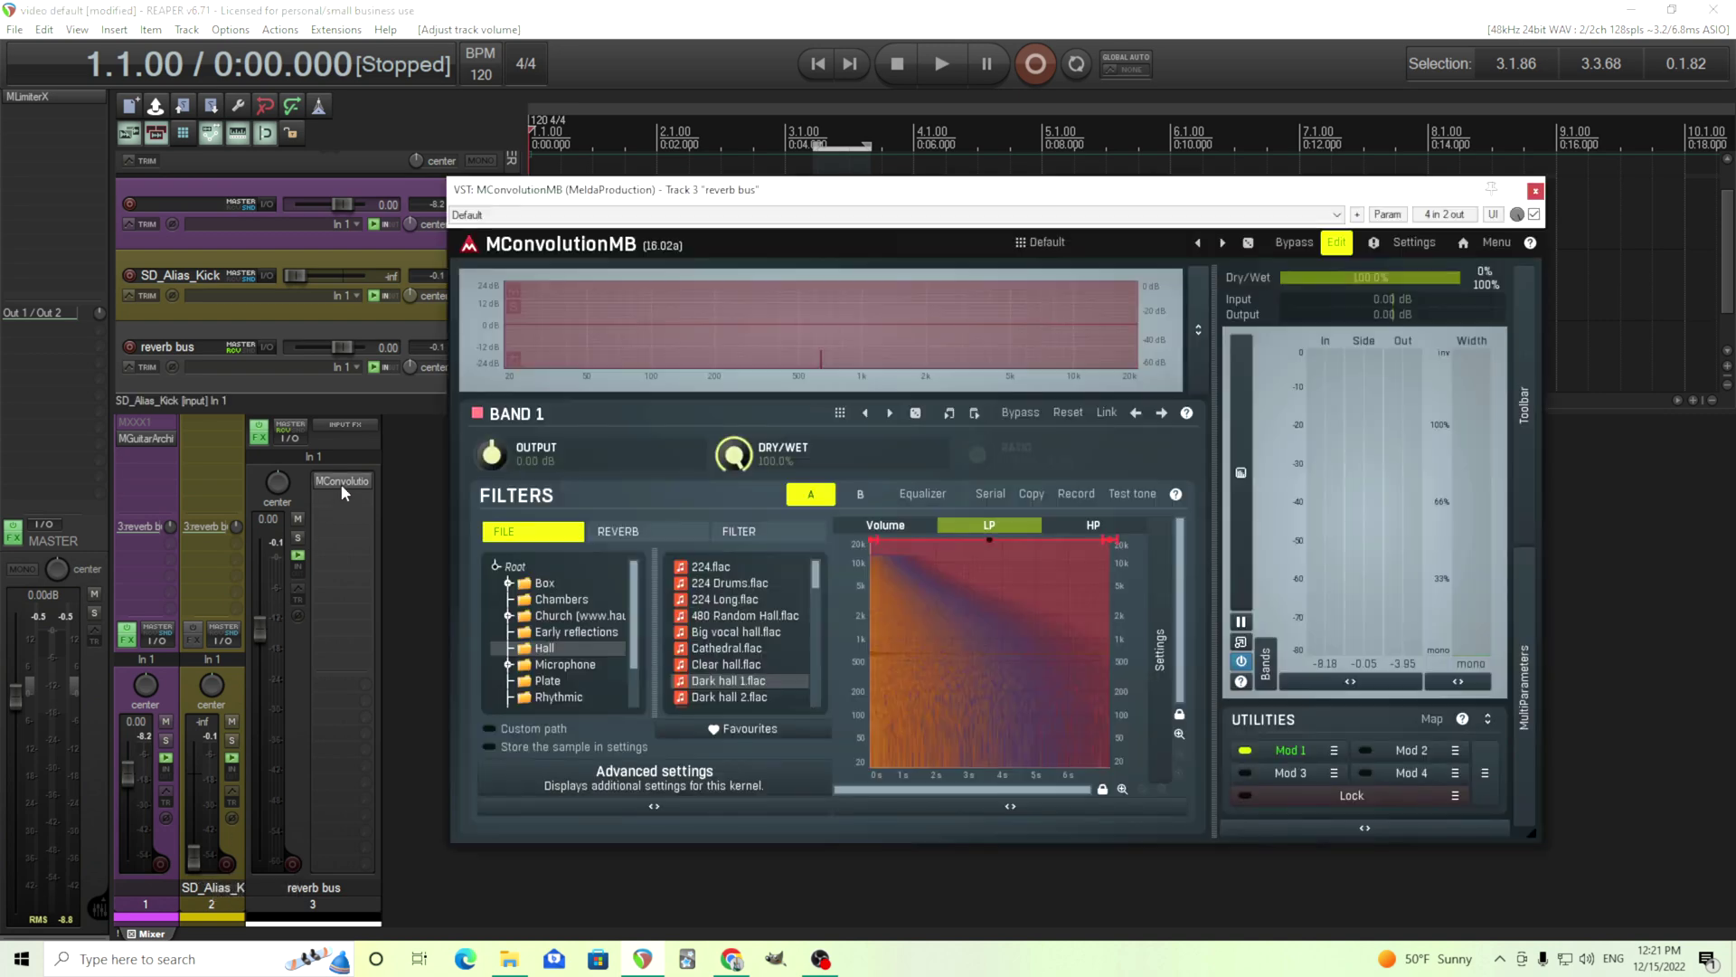
left_click_drag(719, 201, 730, 325)
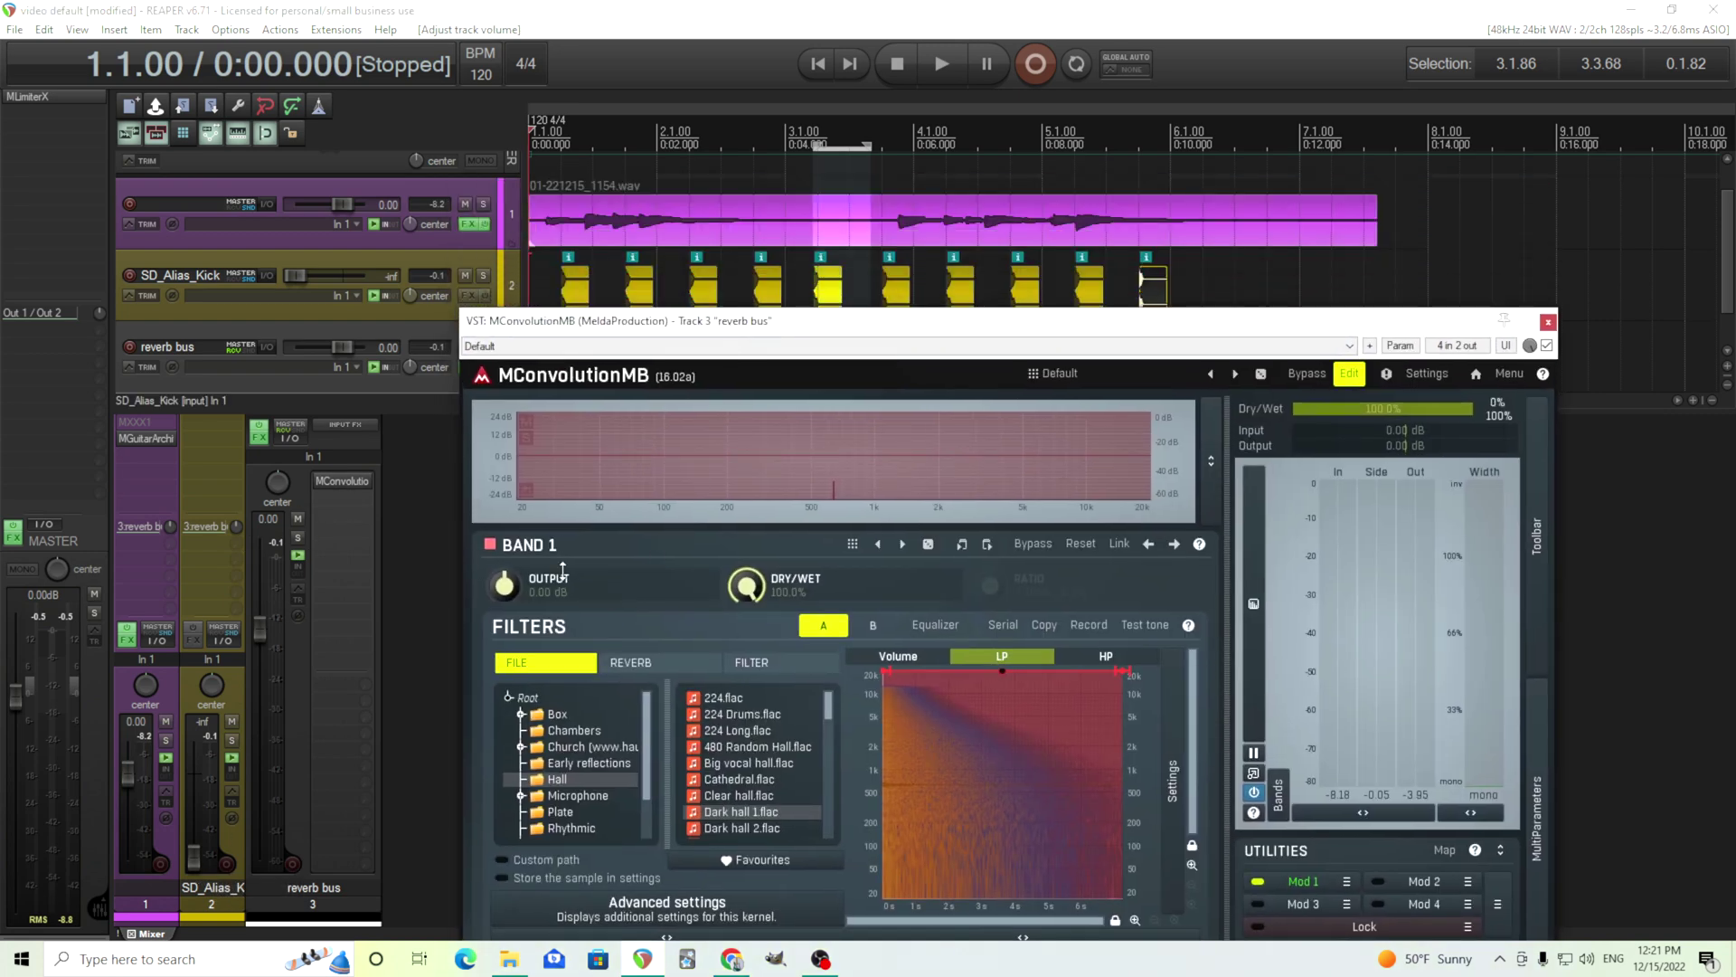
- Audition the side-chain ducking and reopen Modulator 1's follower settings
left_click(940, 62)
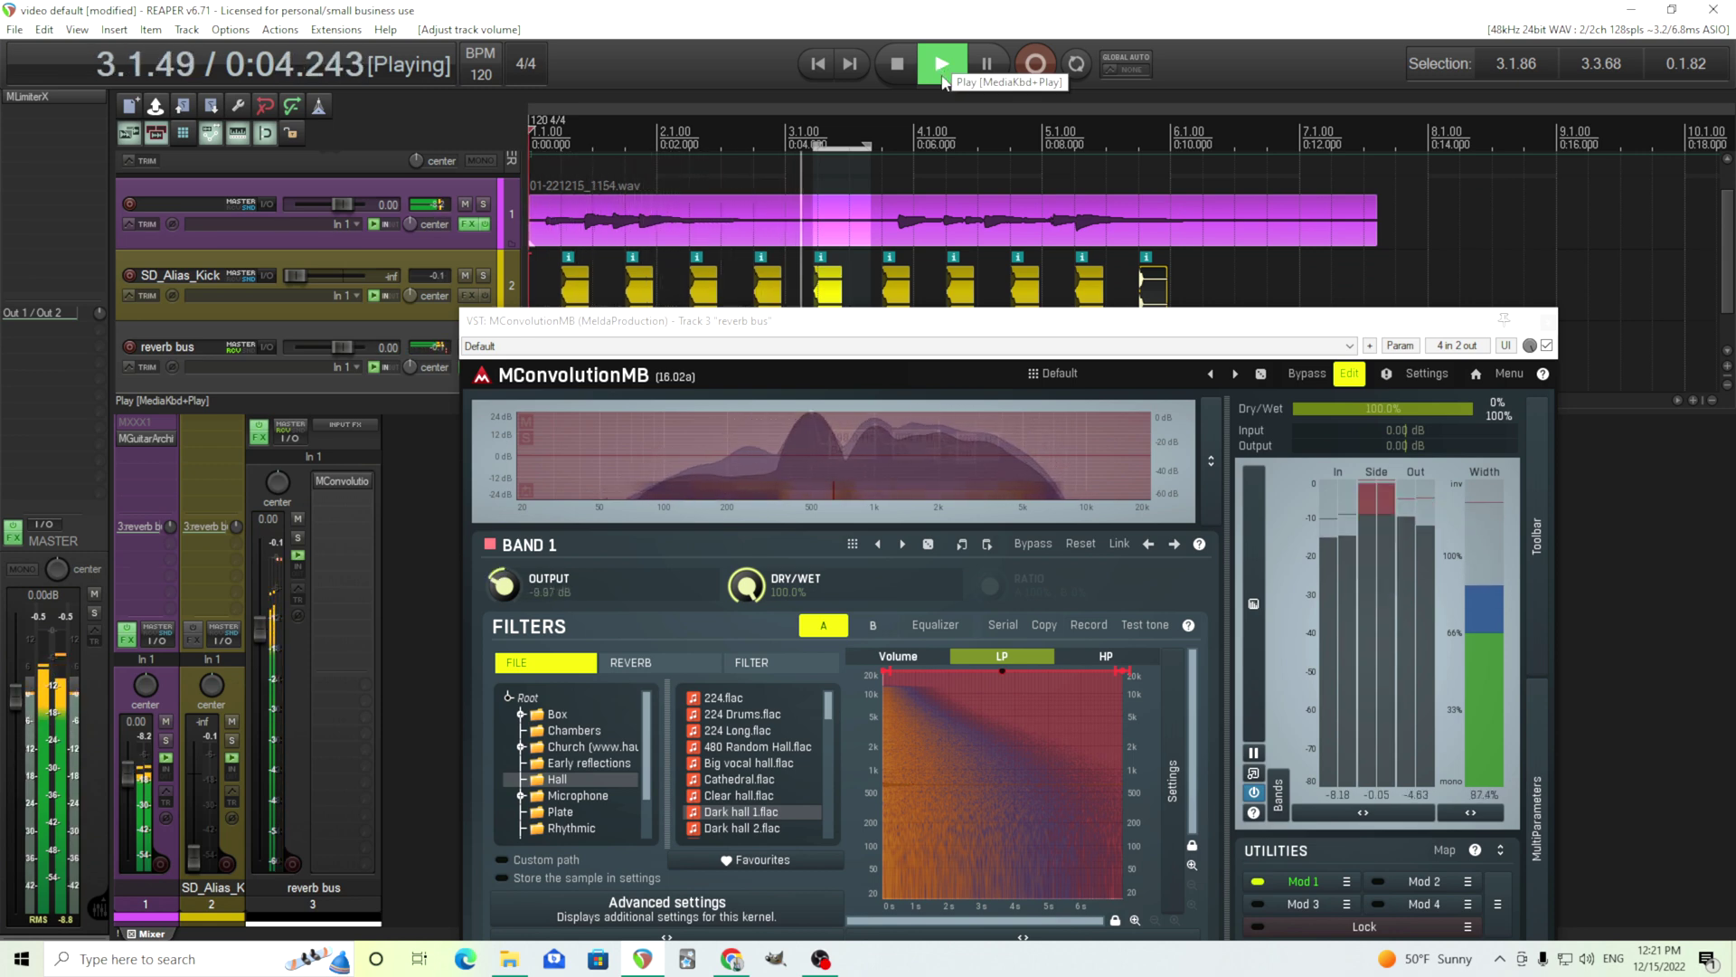
left_click_drag(1015, 331, 1018, 259)
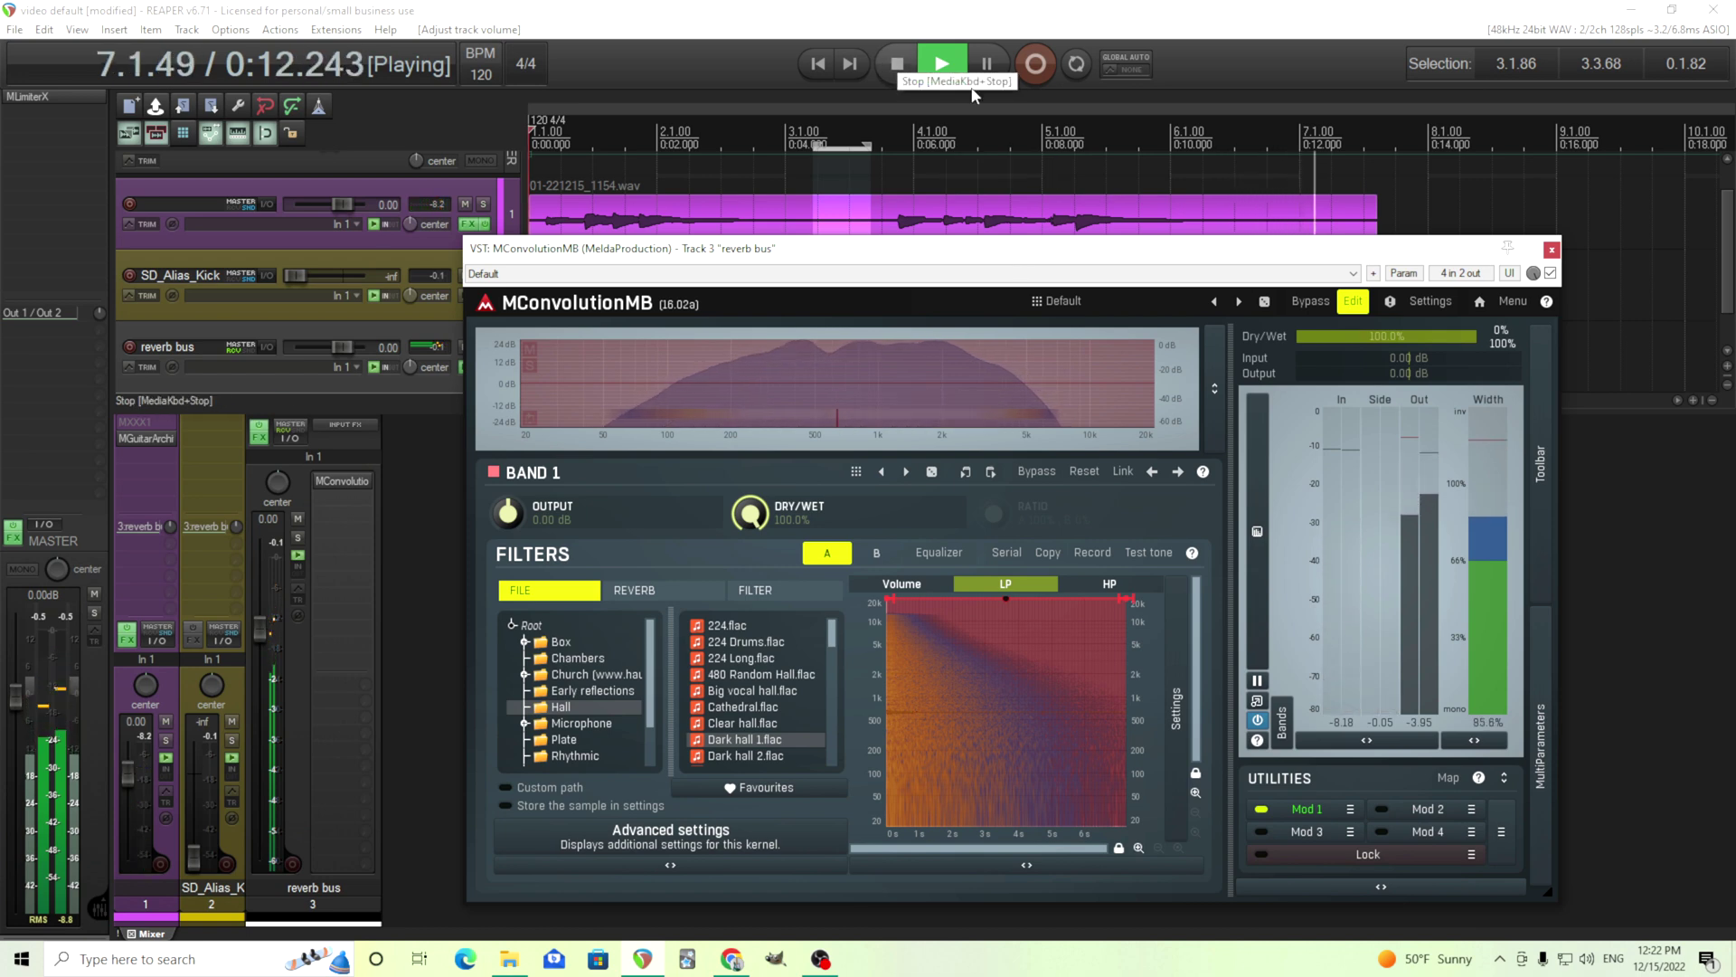
left_click(895, 63)
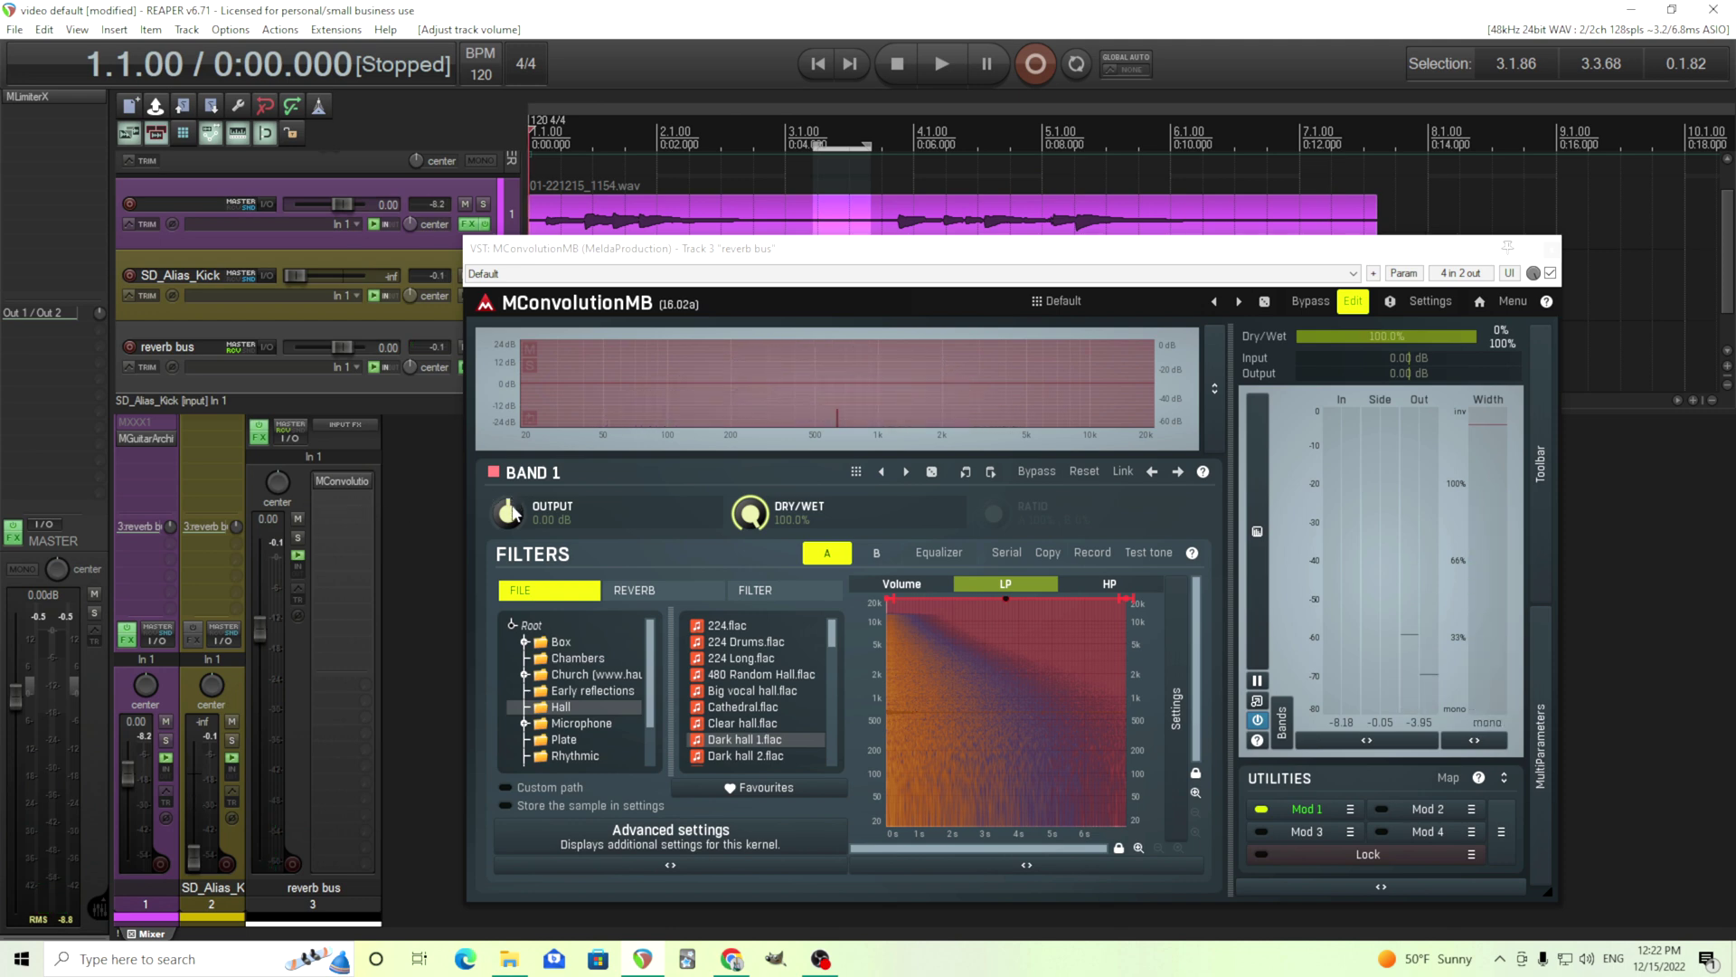
left_click(1302, 807)
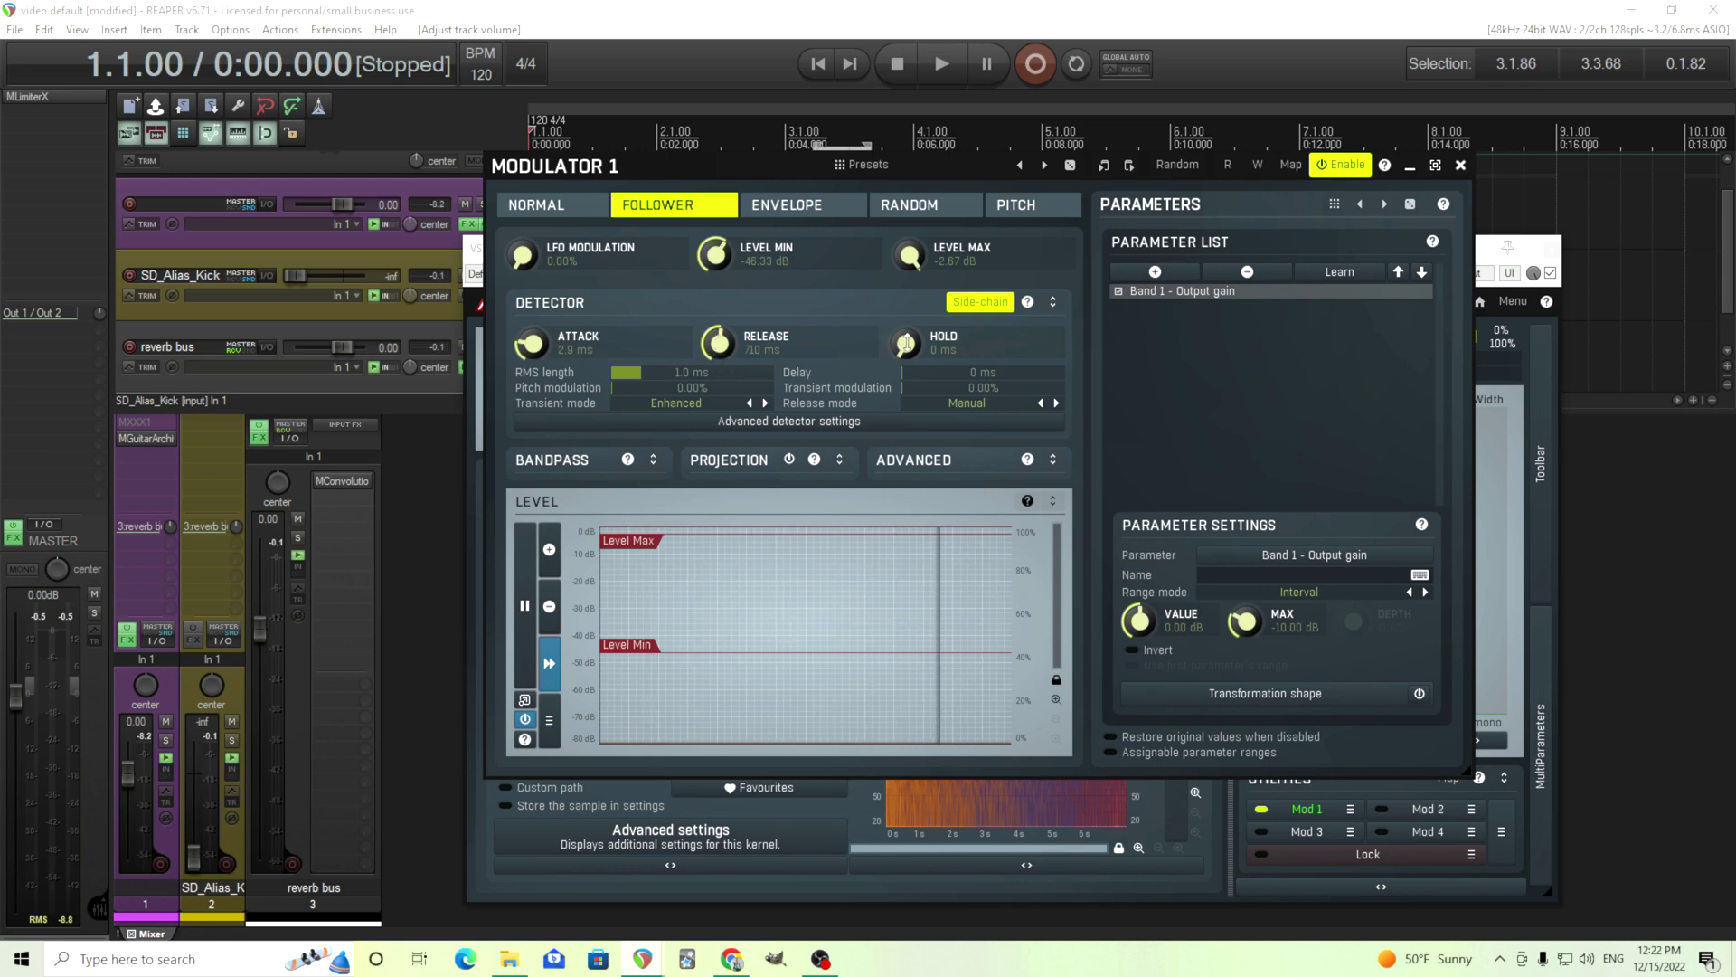
- Add a hold time to the Mod 1 follower and audition the ducked reverb
left_click_drag(906, 343, 905, 330)
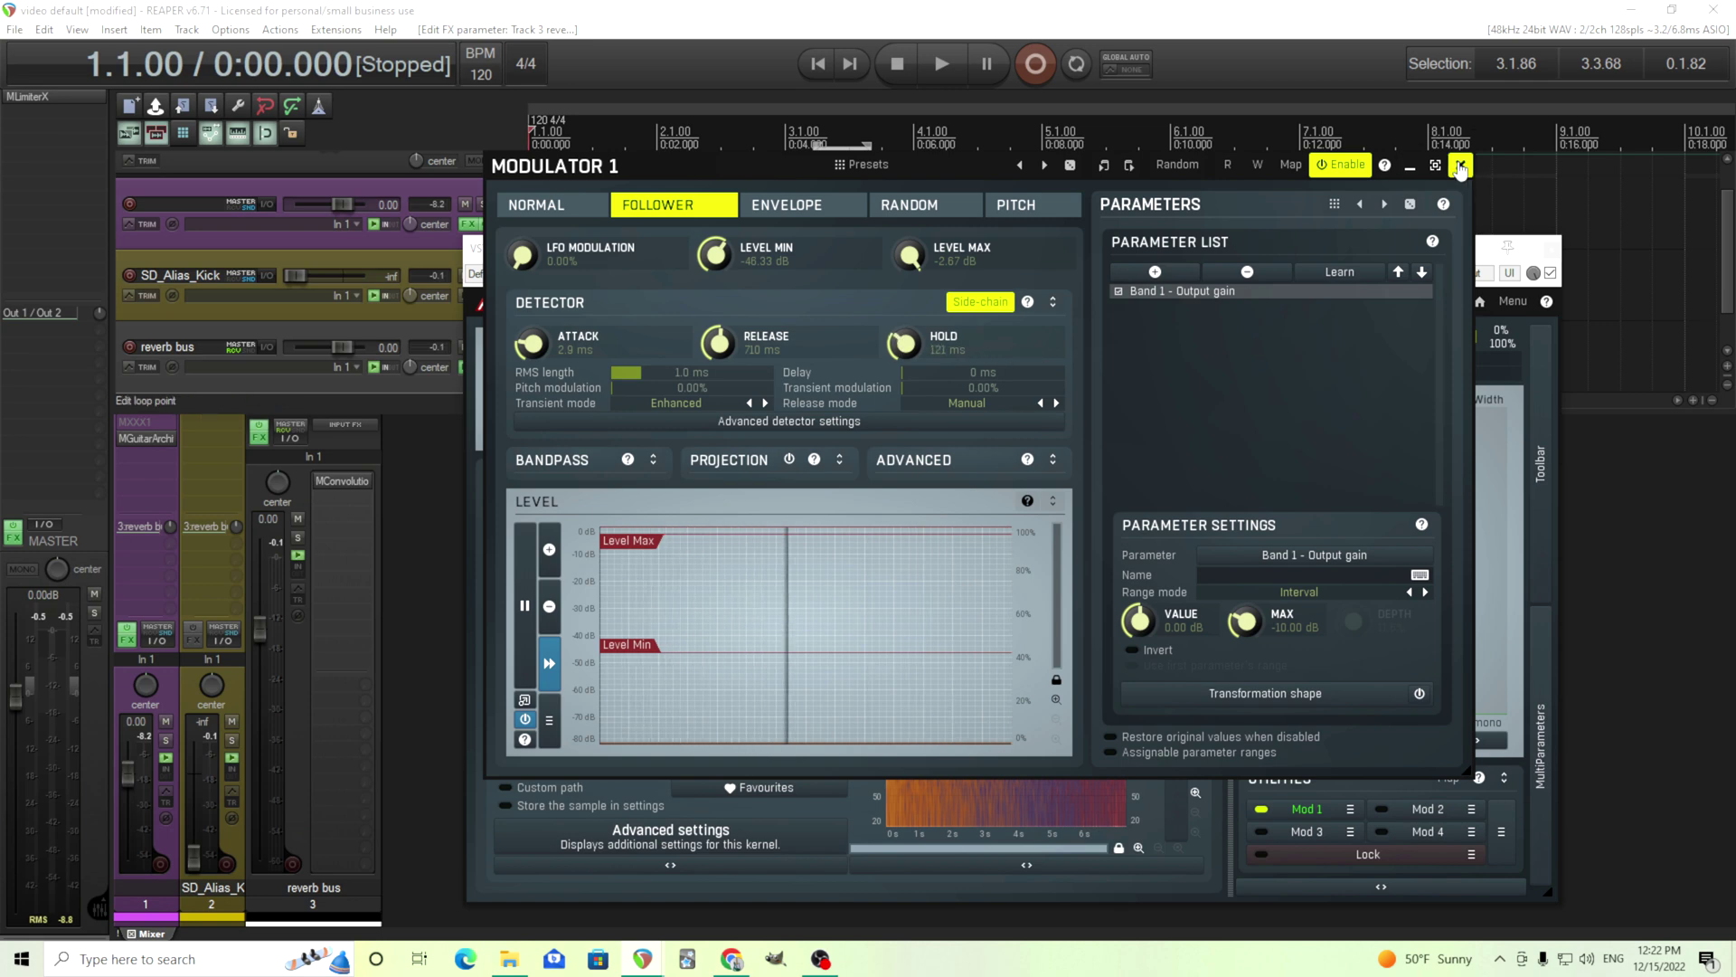
key("Escape")
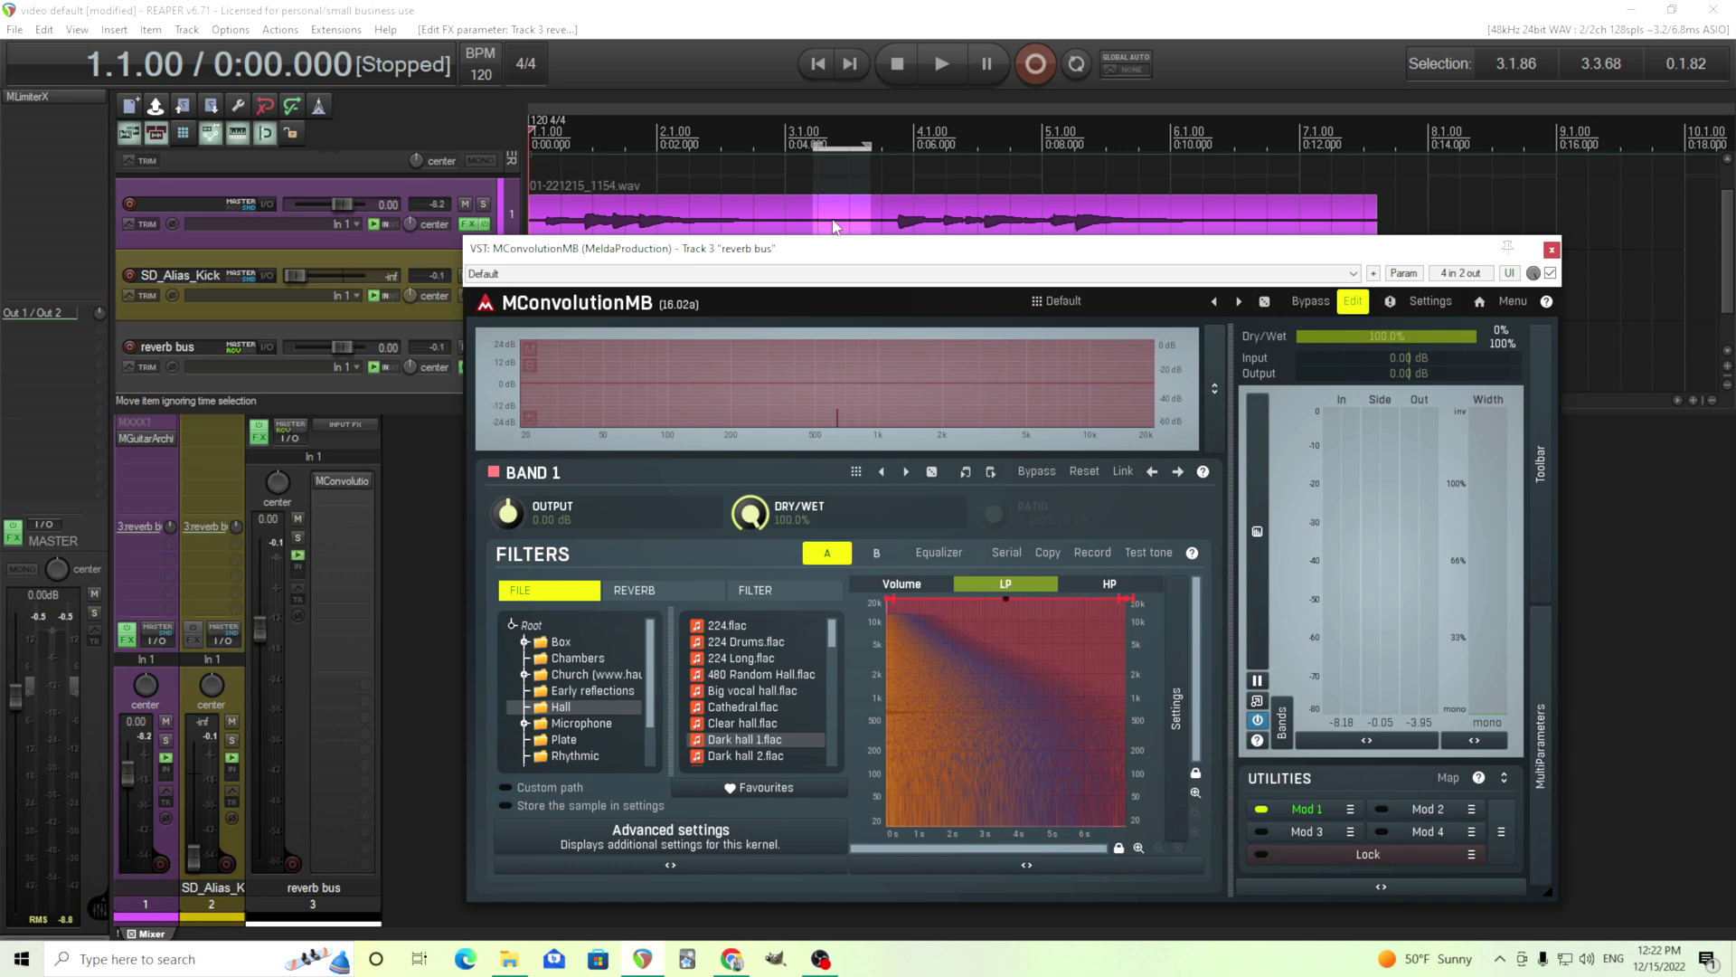
left_click(939, 73)
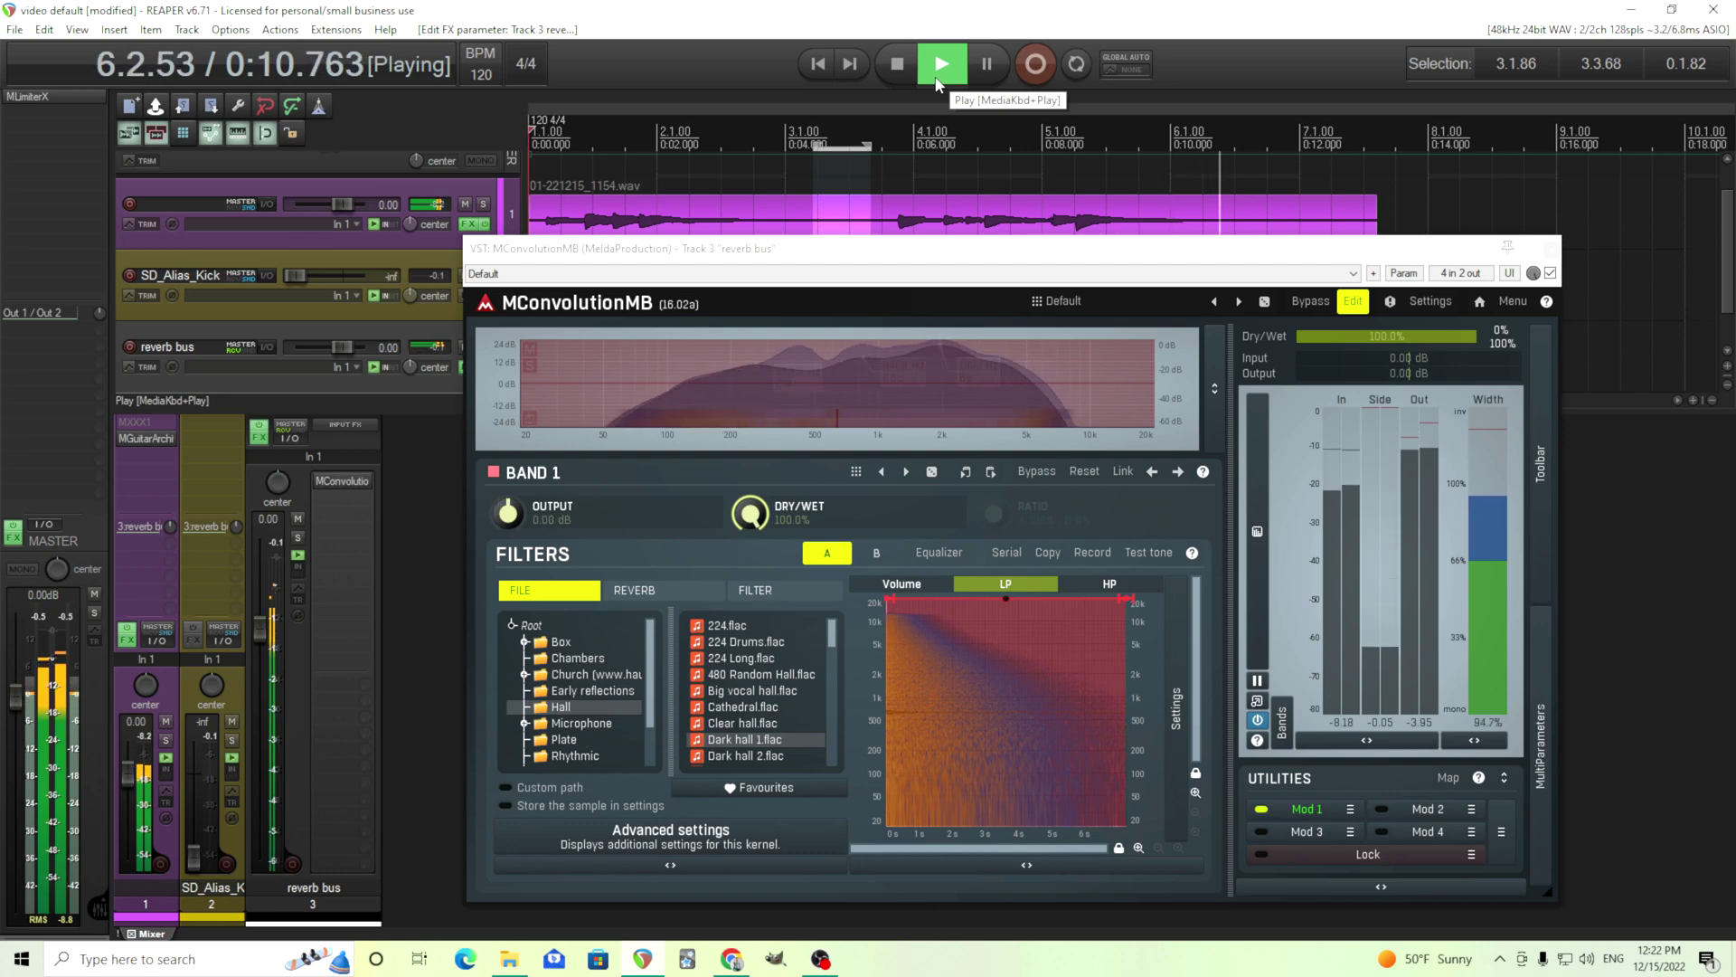
left_click(898, 66)
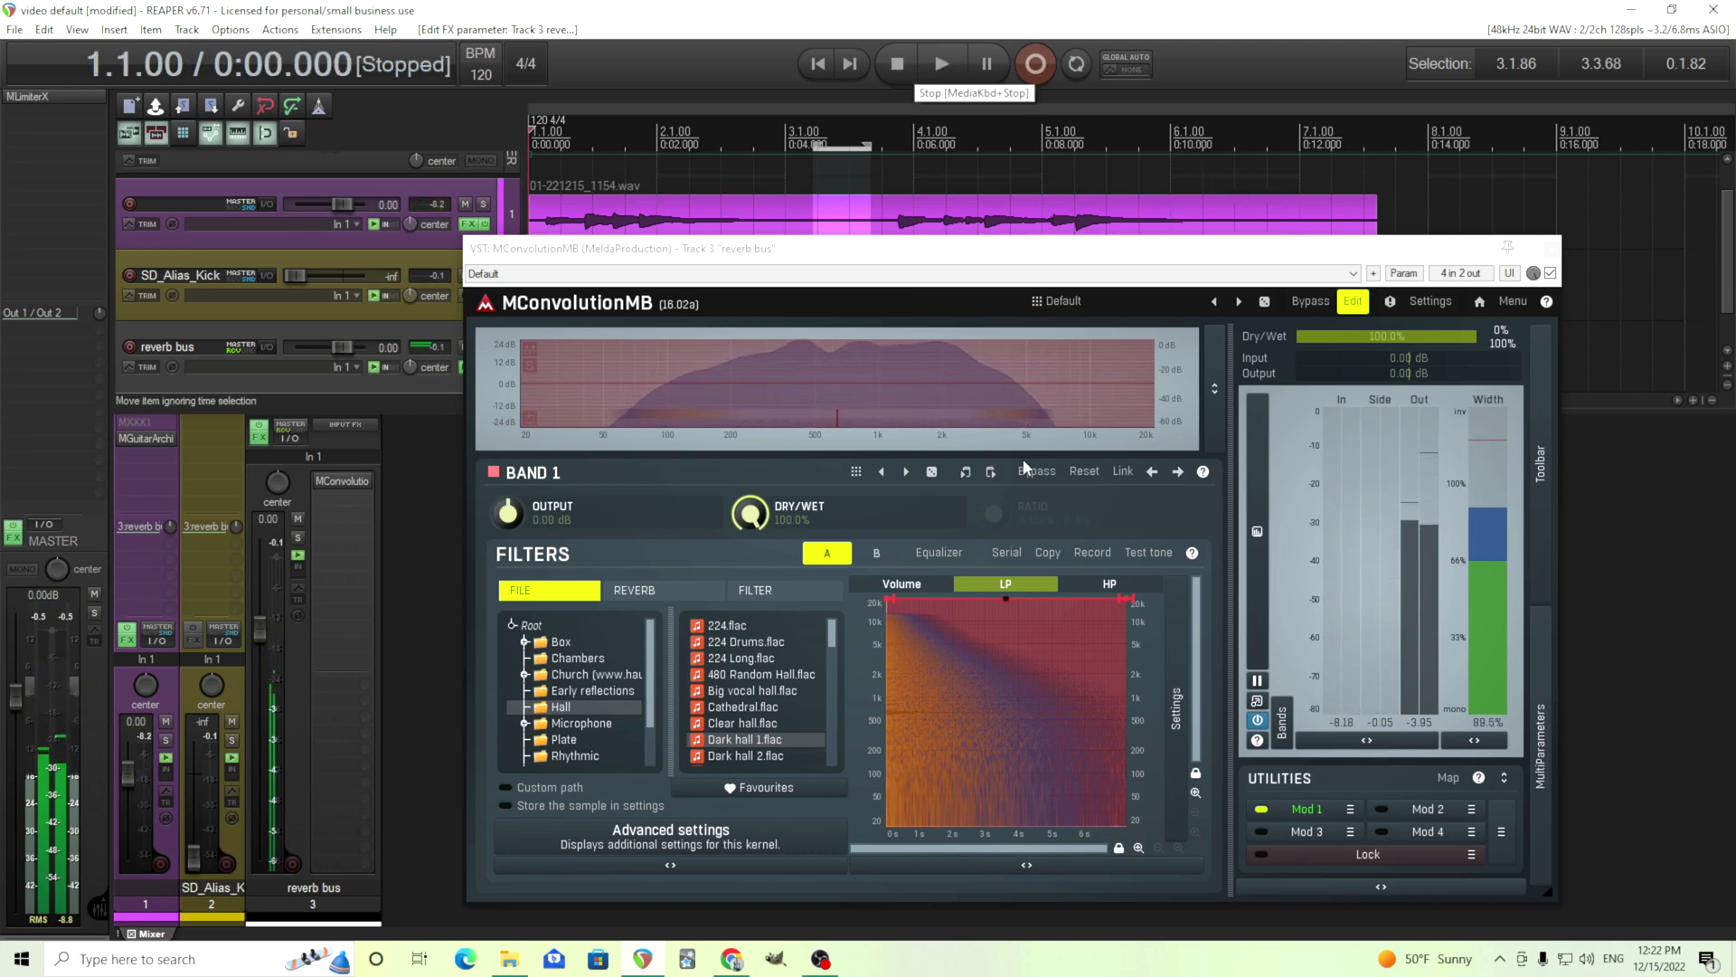
left_click(1306, 810)
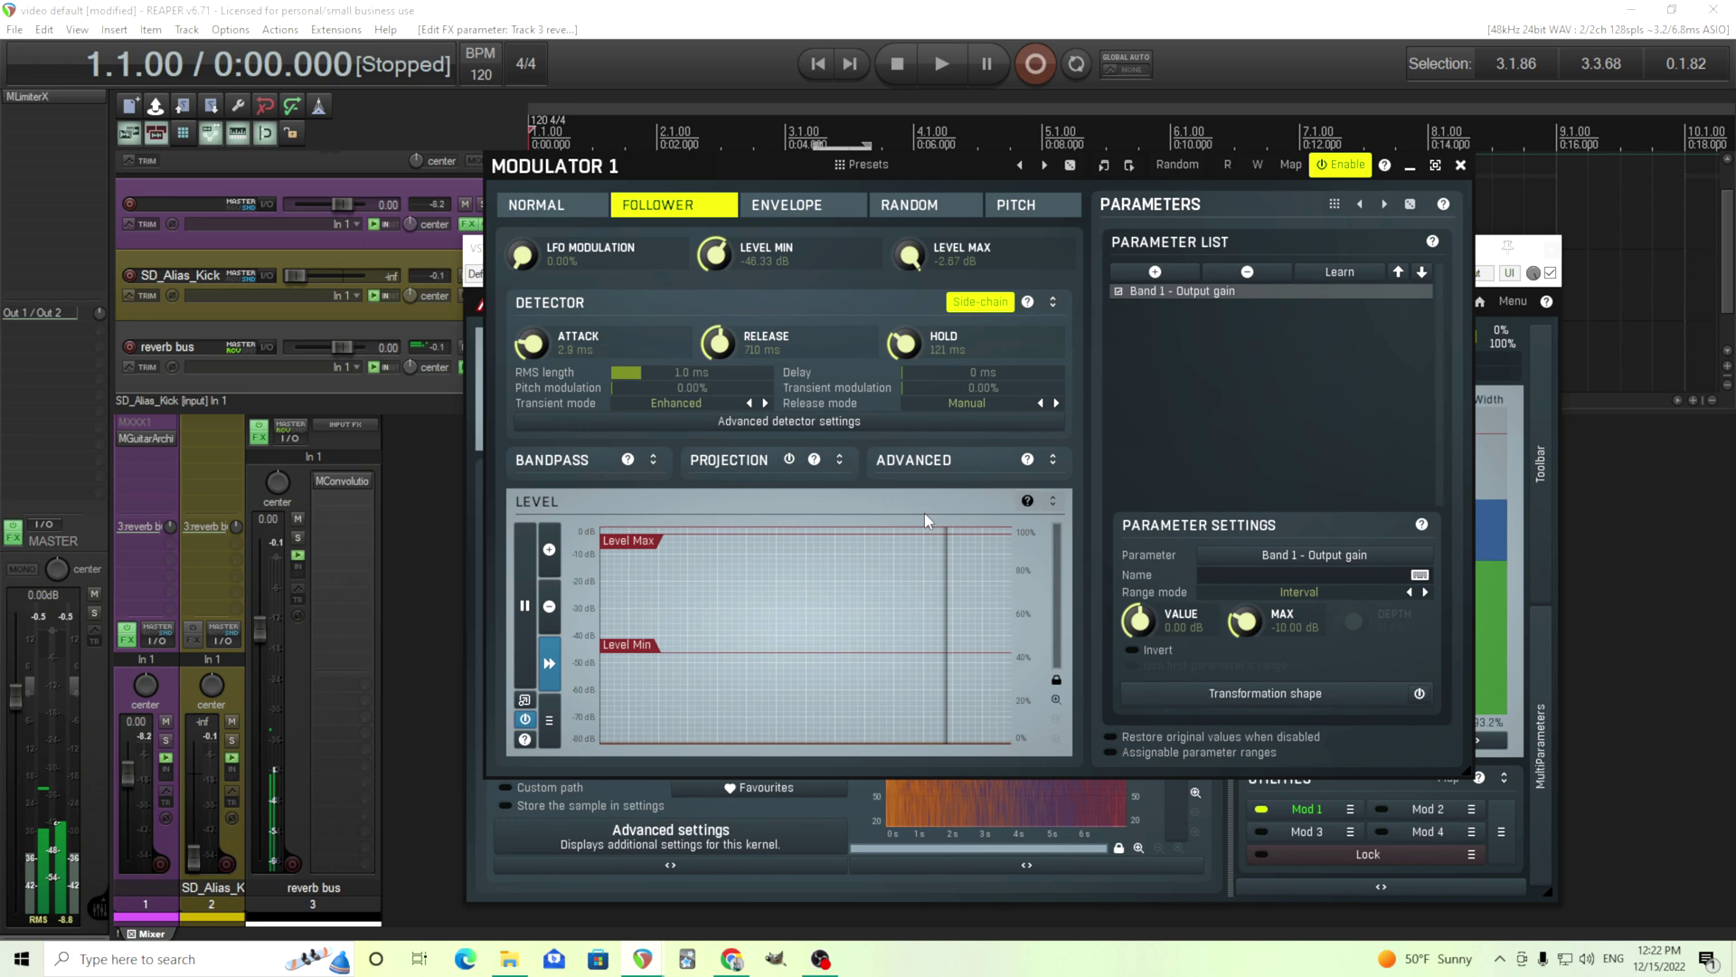
left_click(839, 423)
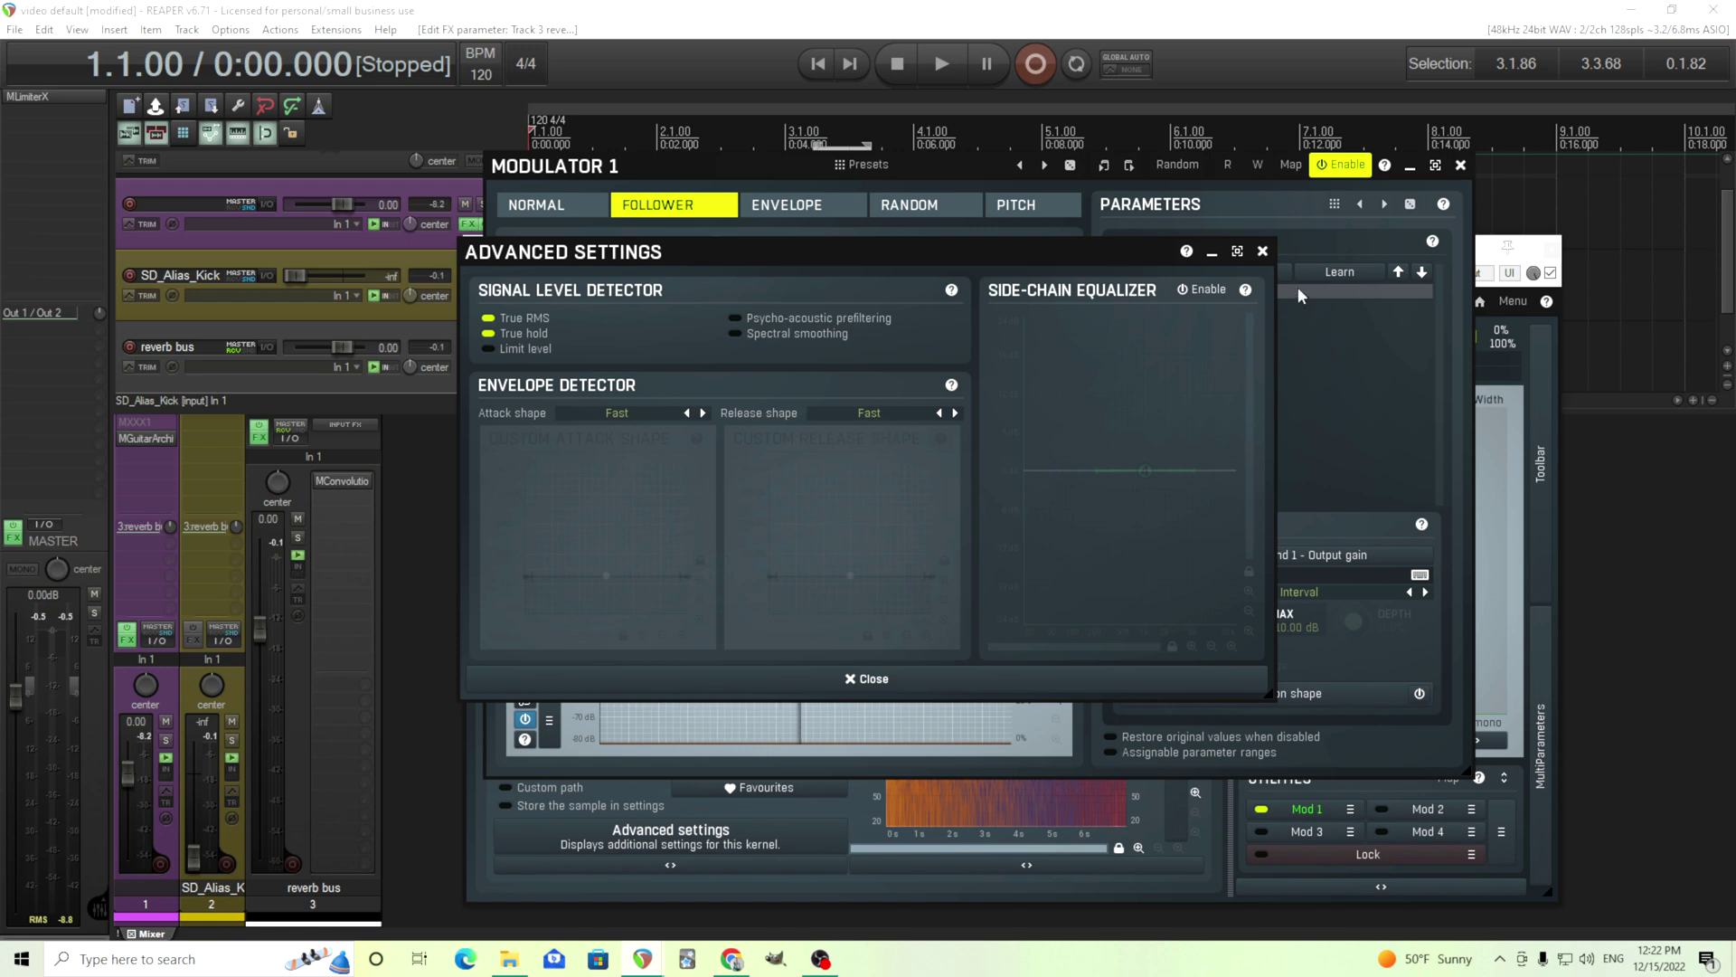
left_click(1263, 253)
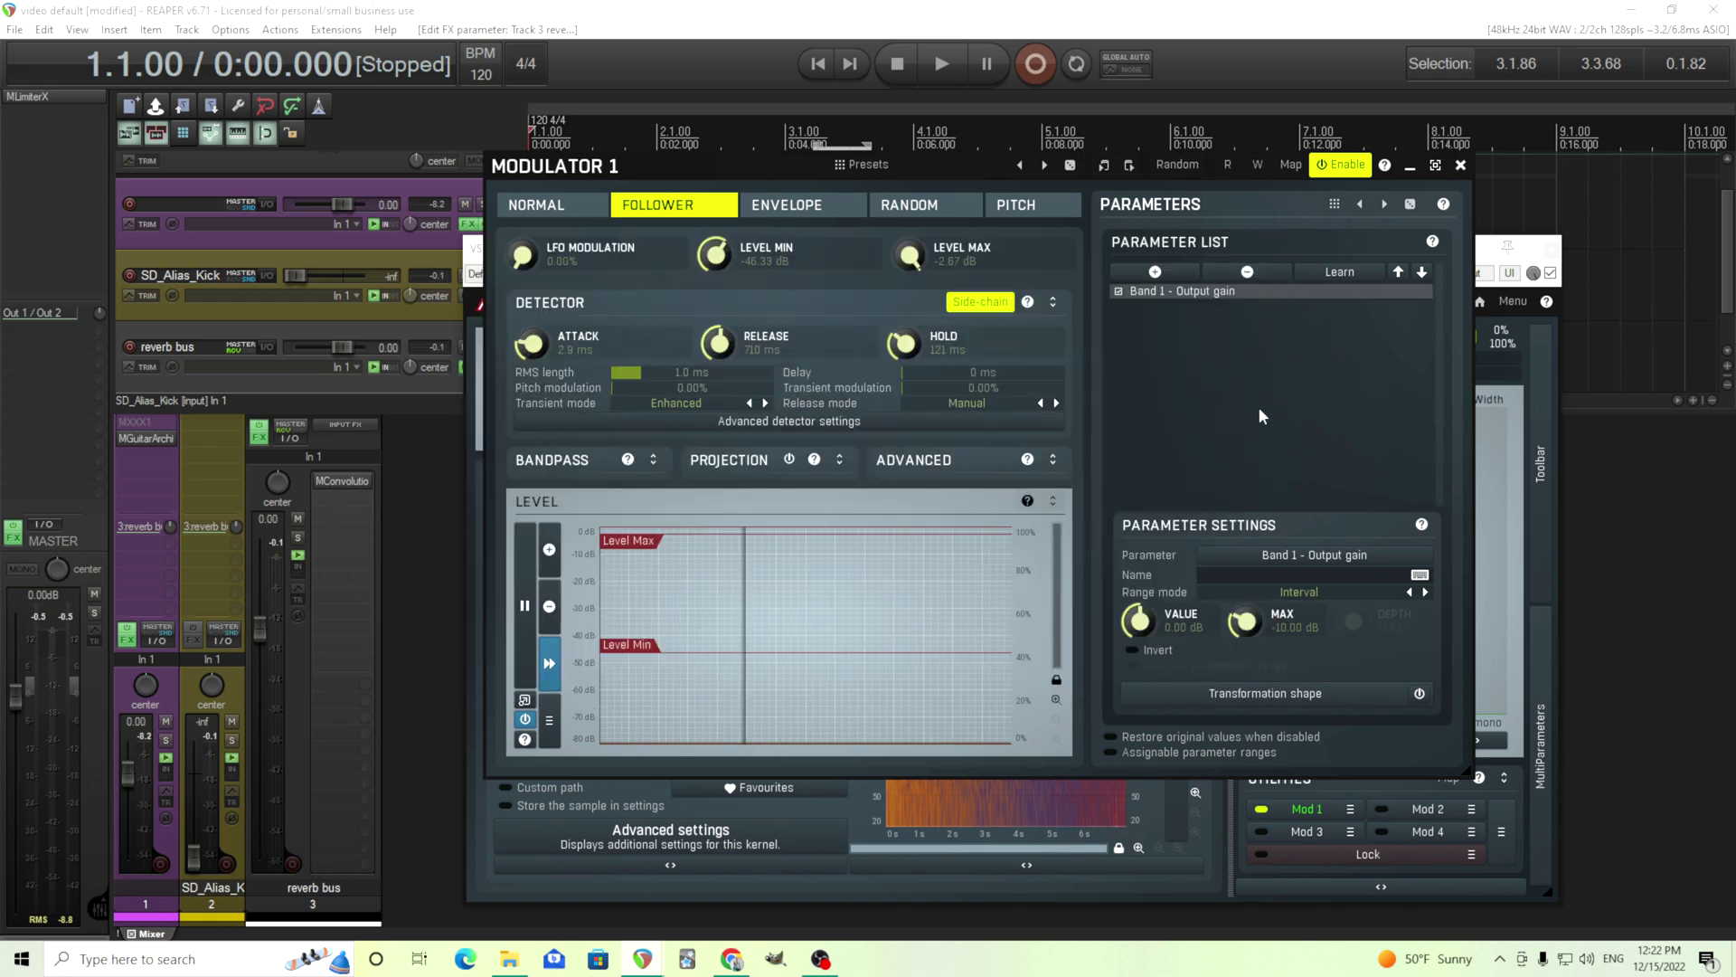